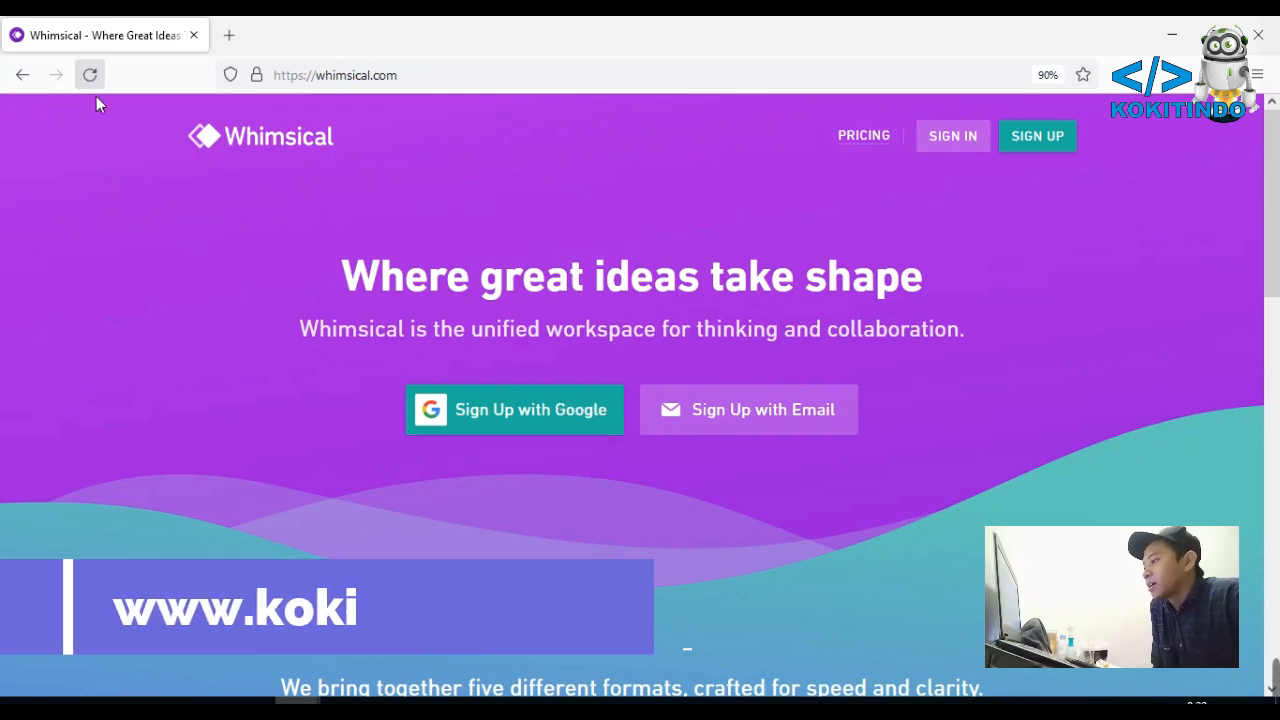
Look through the Whimsical home page, from the five formats down to the customer logos and footer links
{"action": "scroll", "coordinate": [266, 283], "scroll_direction": "down", "scroll_amount": 4}
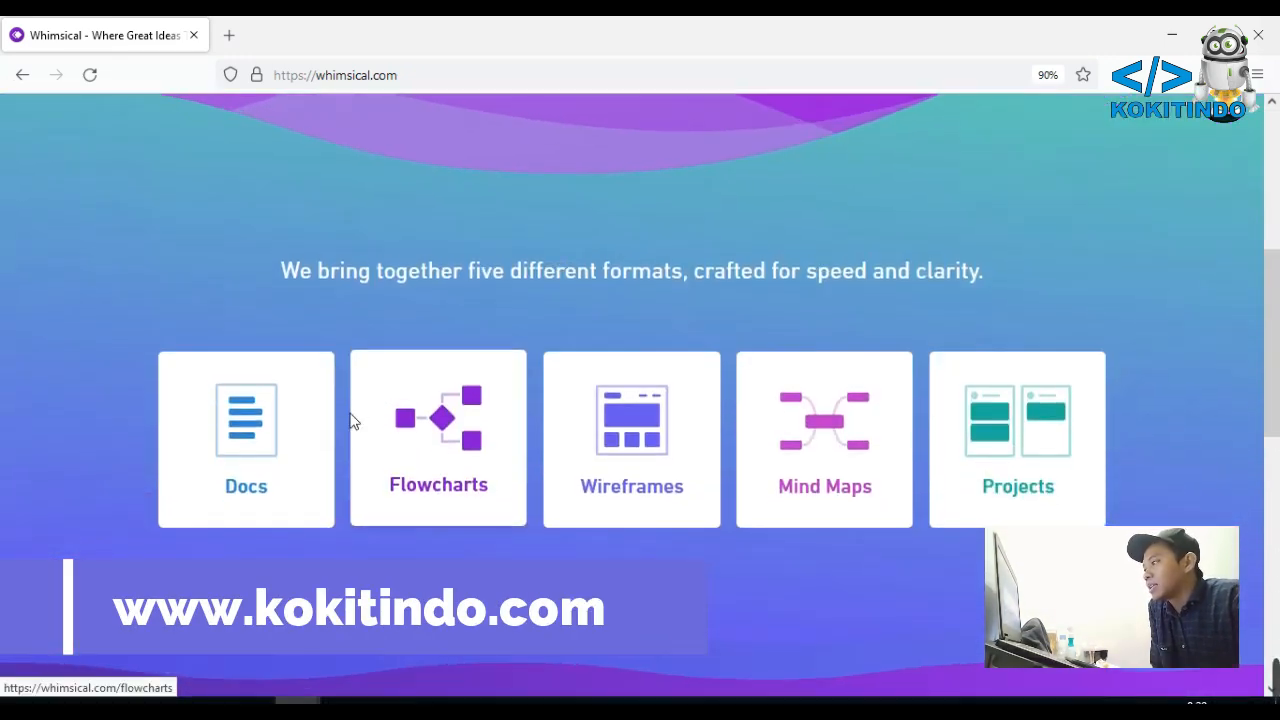
{"action": "scroll", "coordinate": [360, 430], "scroll_direction": "up", "scroll_amount": 3}
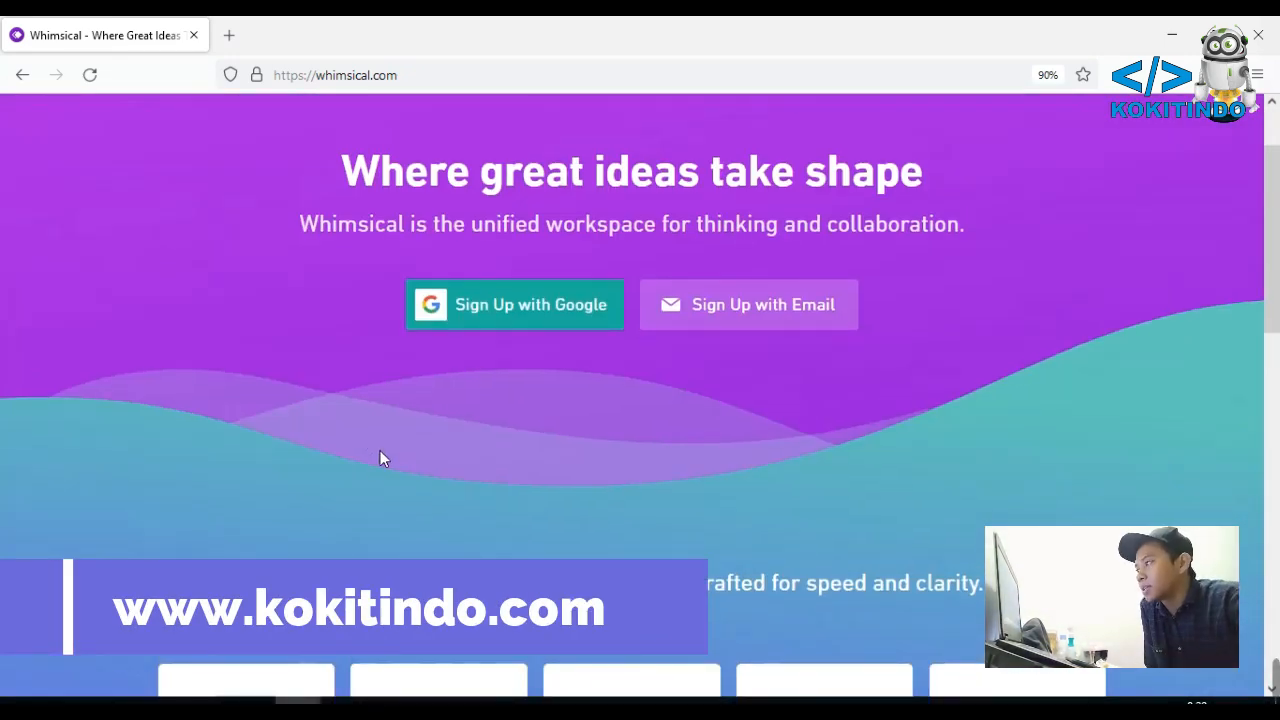
{"action": "scroll", "coordinate": [362, 463], "scroll_direction": "down", "scroll_amount": 2}
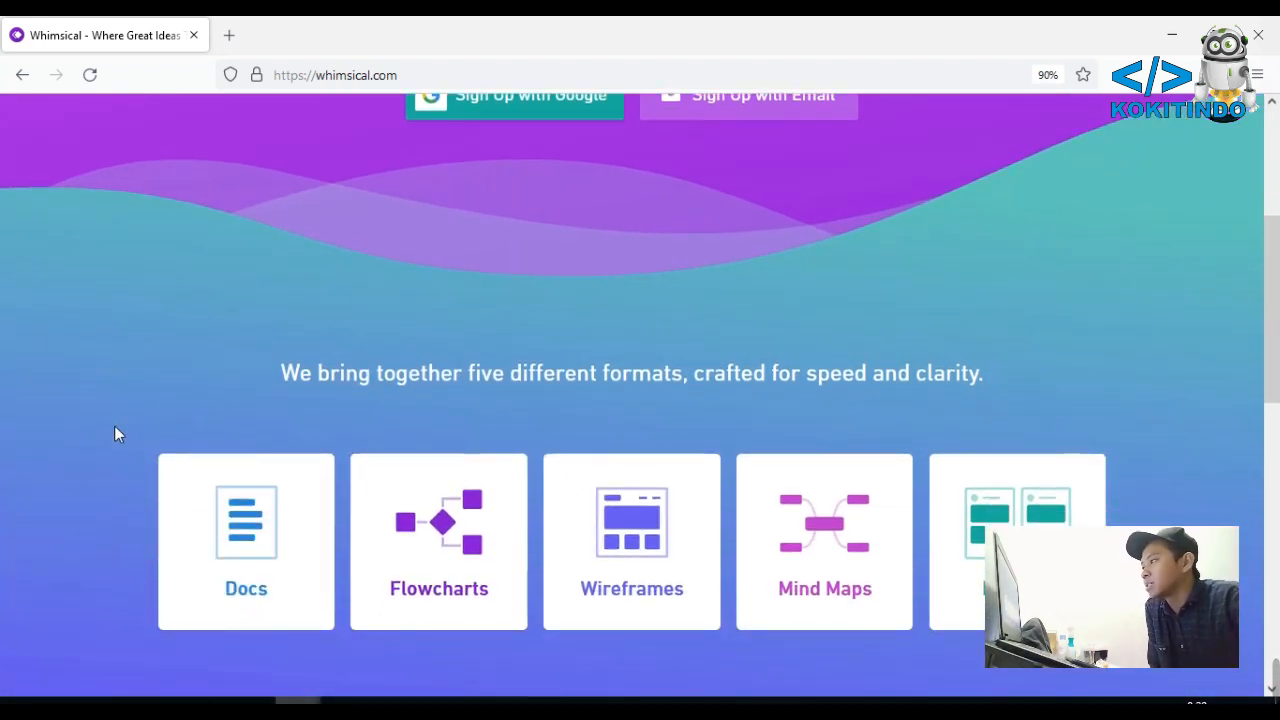
{"action": "scroll", "coordinate": [113, 413], "scroll_direction": "down", "scroll_amount": 2}
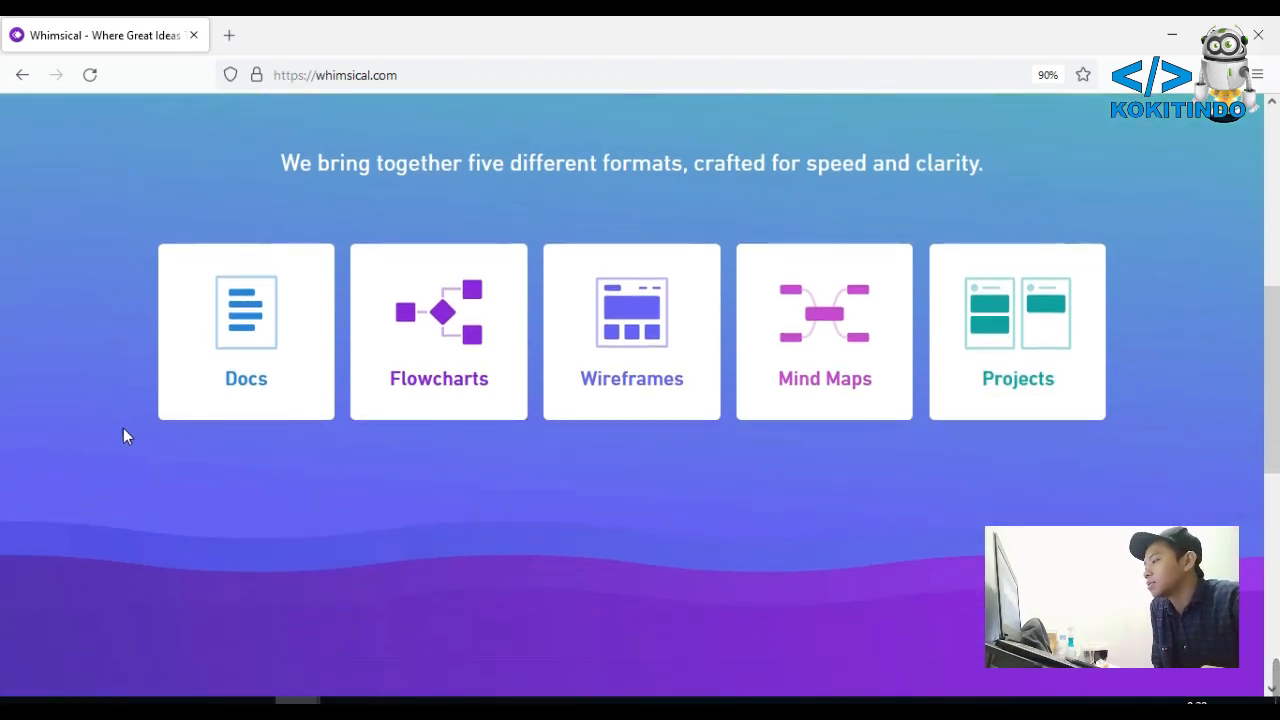
{"action": "scroll", "coordinate": [130, 420], "scroll_direction": "up", "scroll_amount": 1}
{"action": "scroll", "coordinate": [131, 470], "scroll_direction": "down", "scroll_amount": 1}
{"action": "scroll", "coordinate": [131, 474], "scroll_direction": "up", "scroll_amount": 1}
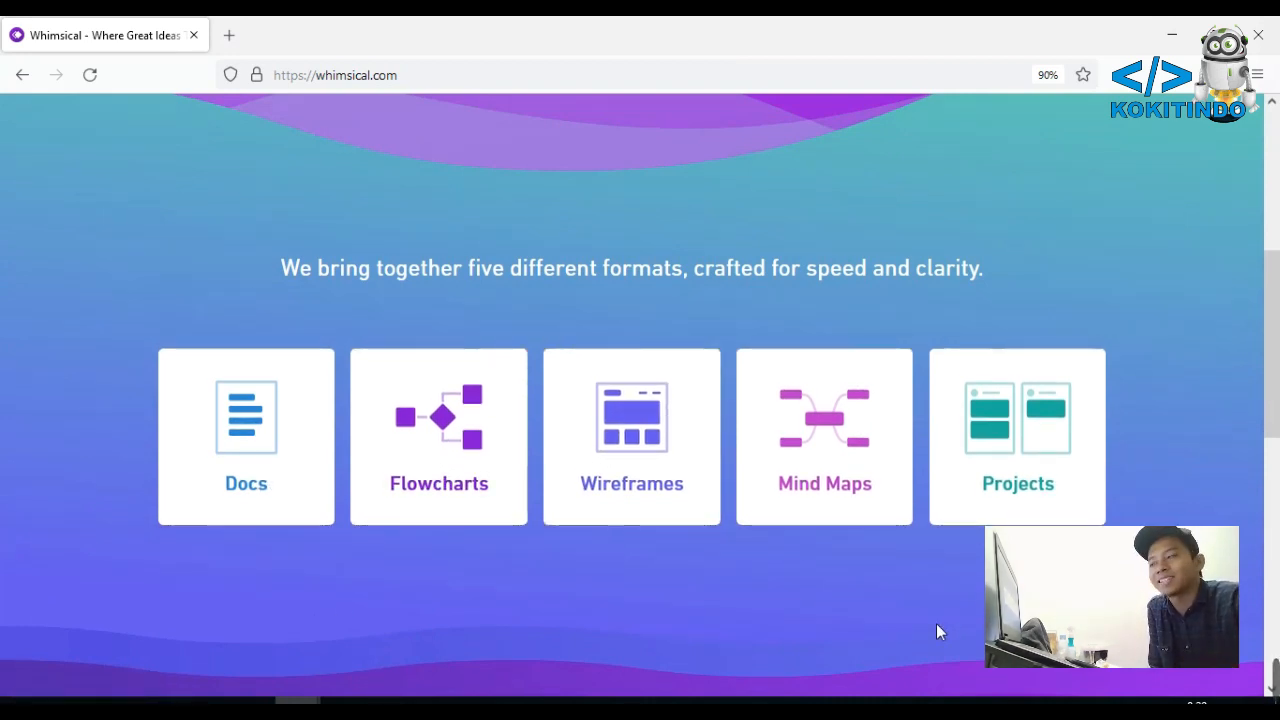
{"action": "scroll", "coordinate": [946, 517], "scroll_direction": "down", "scroll_amount": 1}
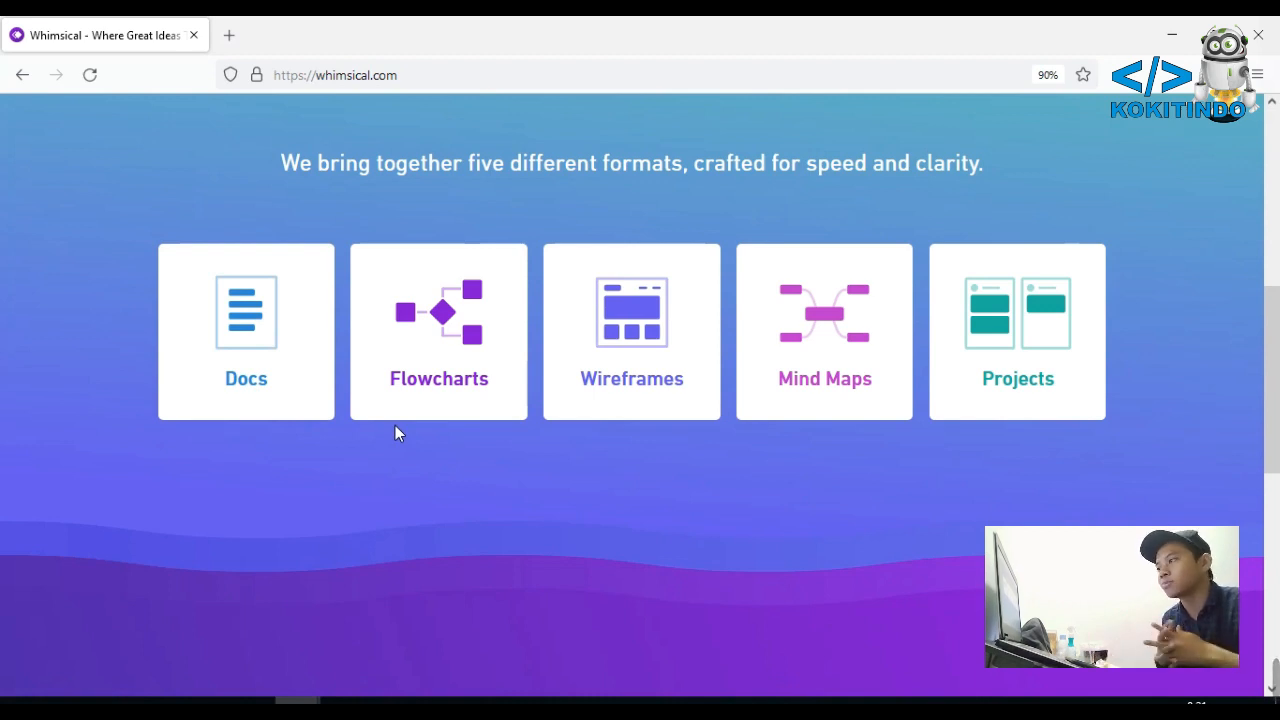
{"action": "scroll", "coordinate": [711, 437], "scroll_direction": "down", "scroll_amount": 2}
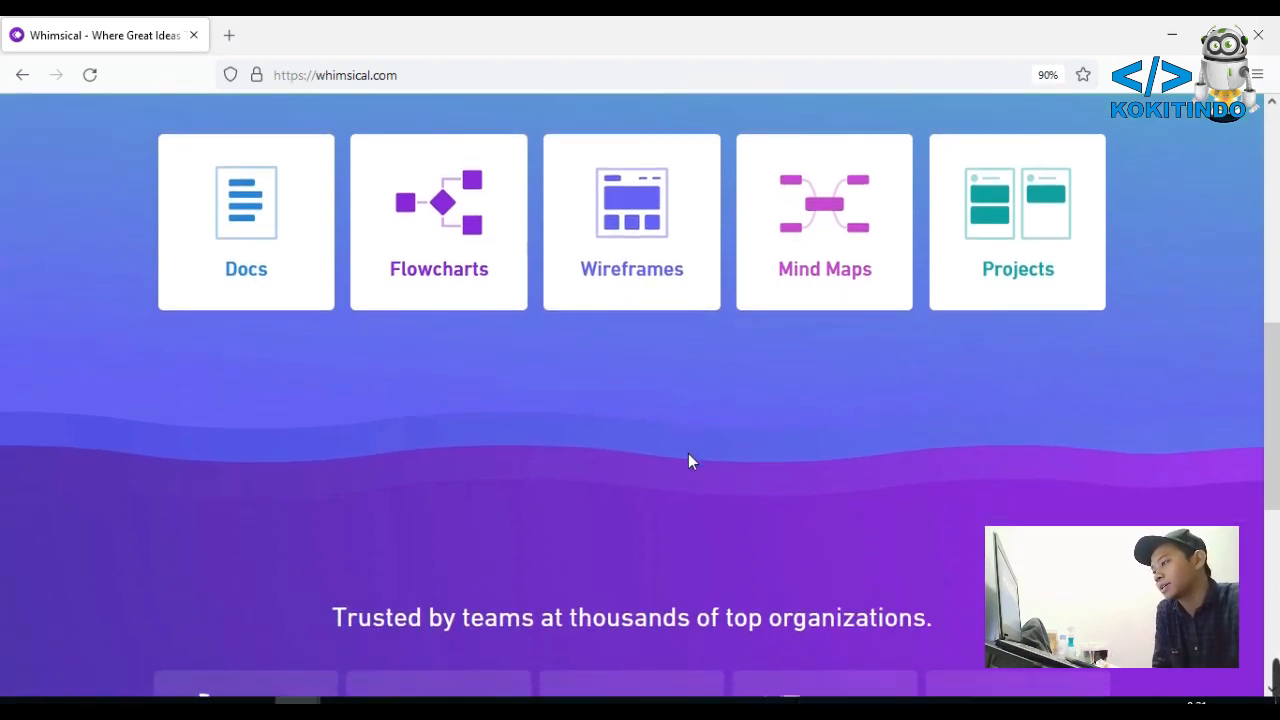
{"action": "scroll", "coordinate": [684, 458], "scroll_direction": "down", "scroll_amount": 4}
{"action": "scroll", "coordinate": [676, 452], "scroll_direction": "down", "scroll_amount": 5}
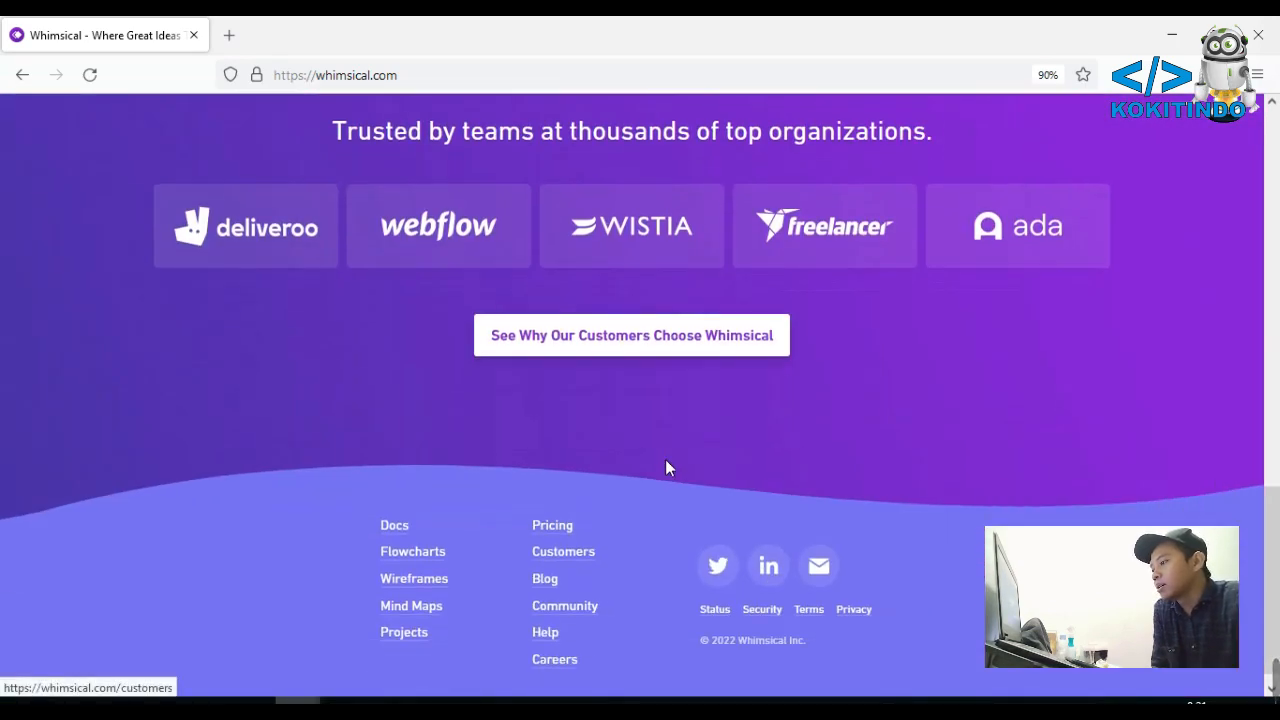
{"action": "scroll", "coordinate": [718, 499], "scroll_direction": "up", "scroll_amount": 3}
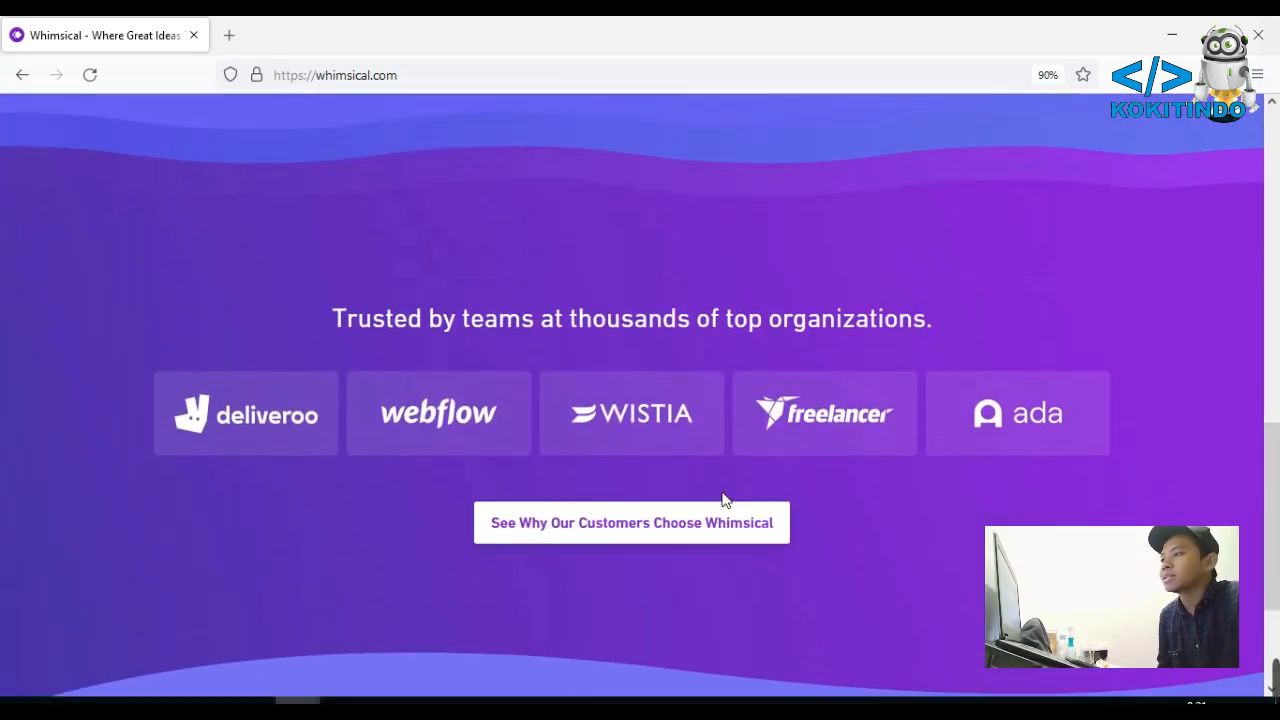
{"action": "scroll", "coordinate": [694, 300], "scroll_direction": "up", "scroll_amount": 10}
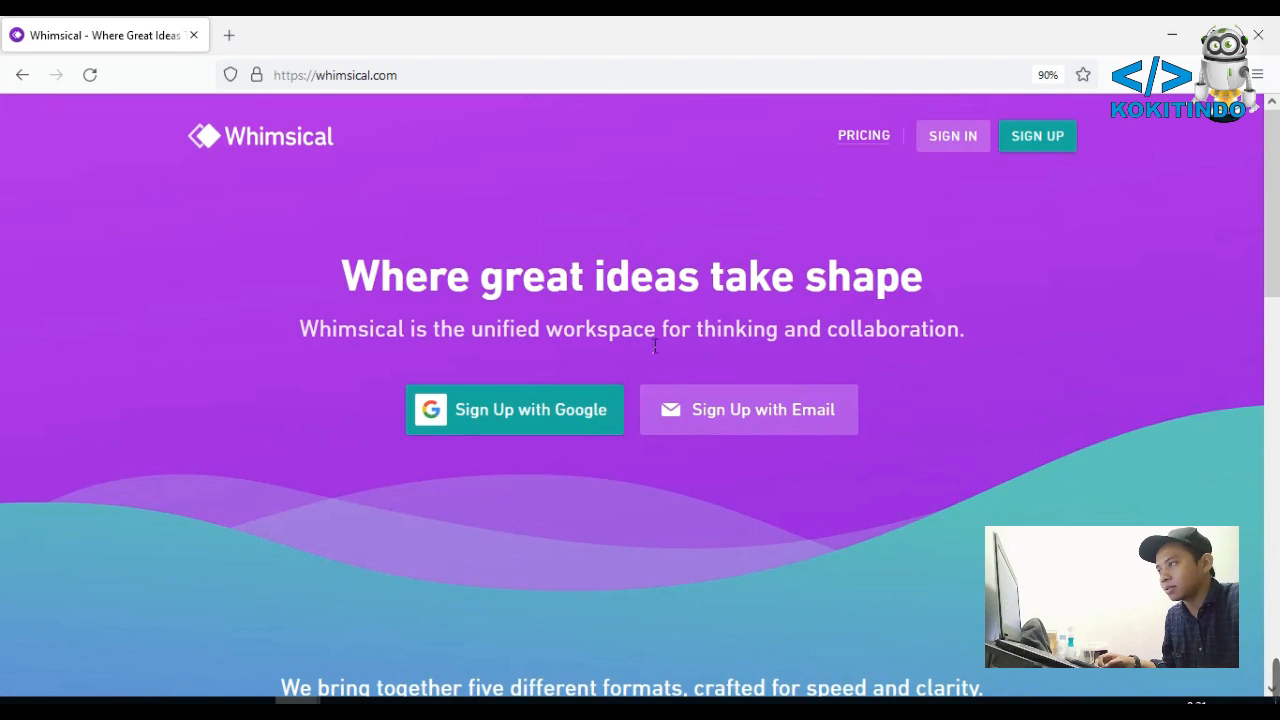
Sign in to Whimsical with Google, using the first account in the account list
{"action": "left_click", "coordinate": [971, 157]}
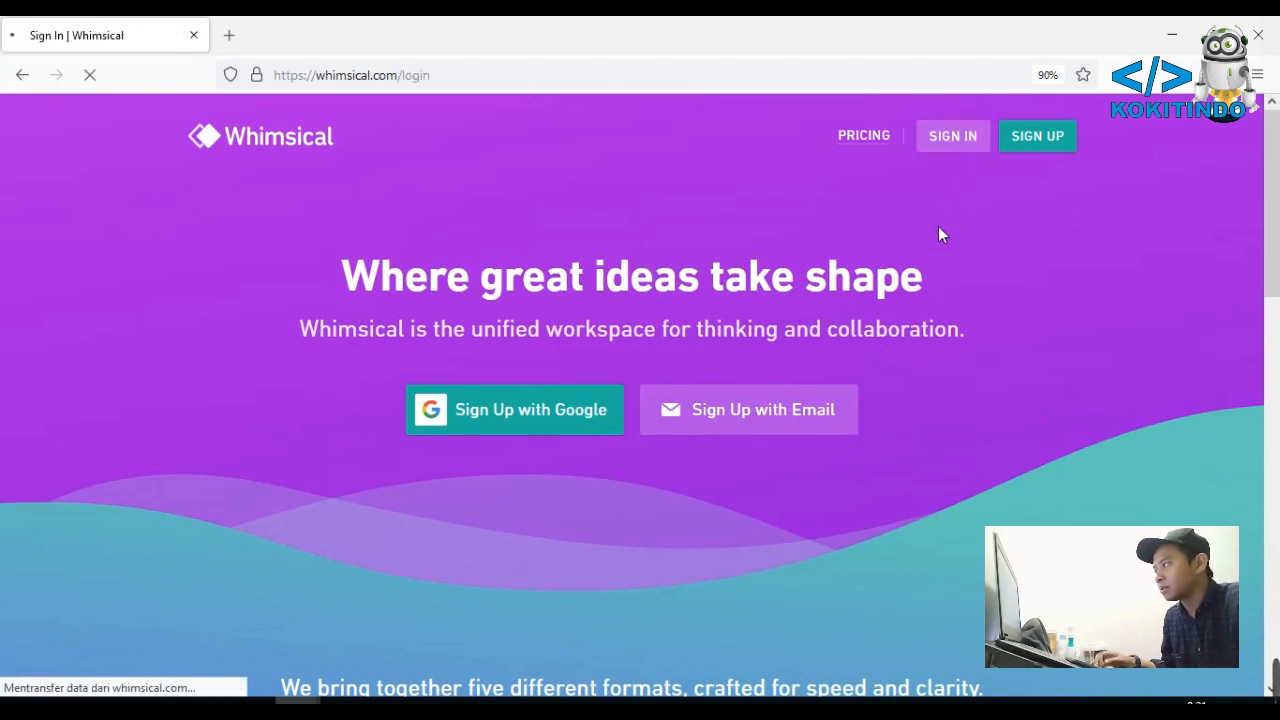
{"action": "scroll", "coordinate": [854, 378], "scroll_direction": "down", "scroll_amount": 1}
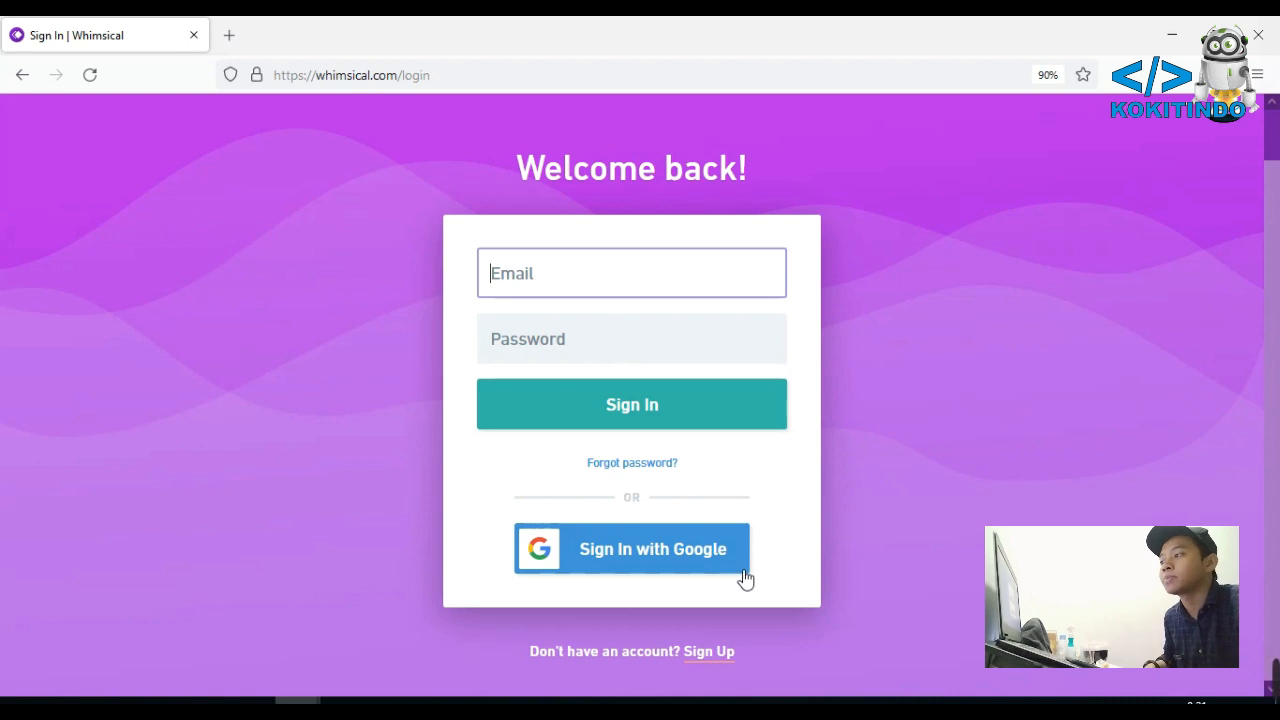
{"action": "left_click", "coordinate": [688, 568]}
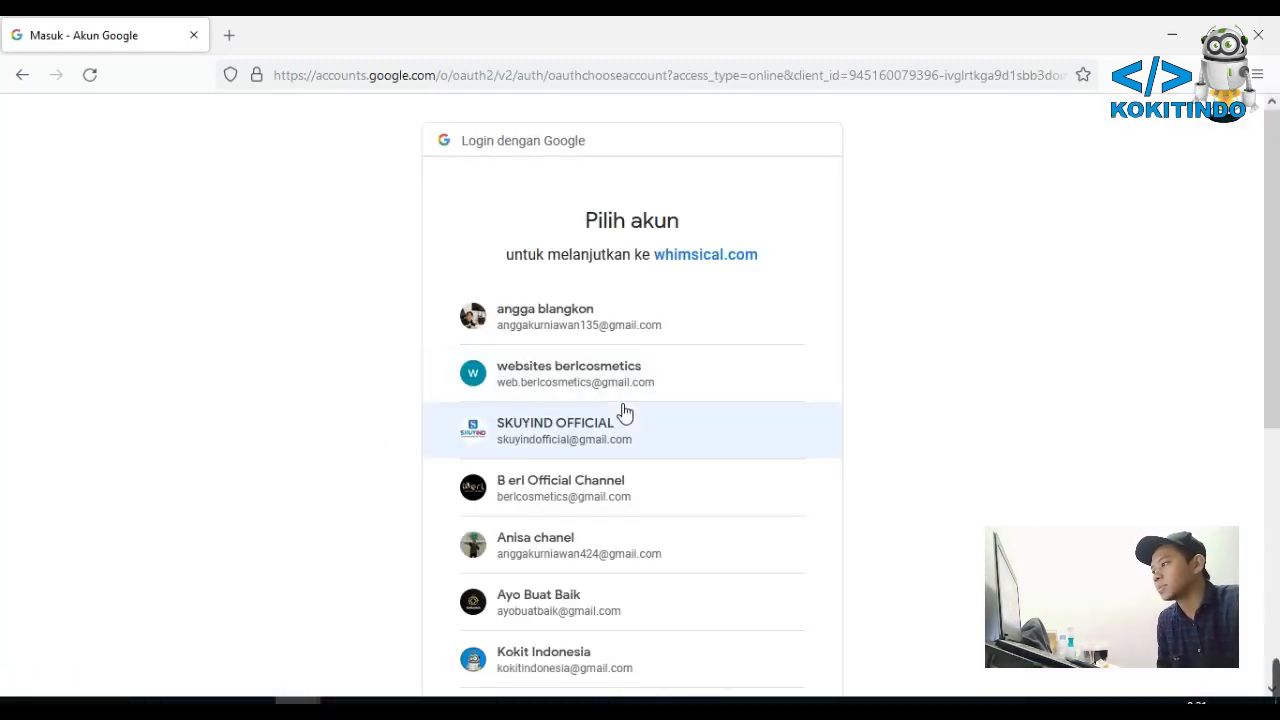
{"action": "scroll", "coordinate": [623, 415], "scroll_direction": "down", "scroll_amount": 1}
{"action": "scroll", "coordinate": [618, 440], "scroll_direction": "up", "scroll_amount": 1}
{"action": "scroll", "coordinate": [615, 460], "scroll_direction": "down", "scroll_amount": 3}
{"action": "scroll", "coordinate": [610, 492], "scroll_direction": "up", "scroll_amount": 3}
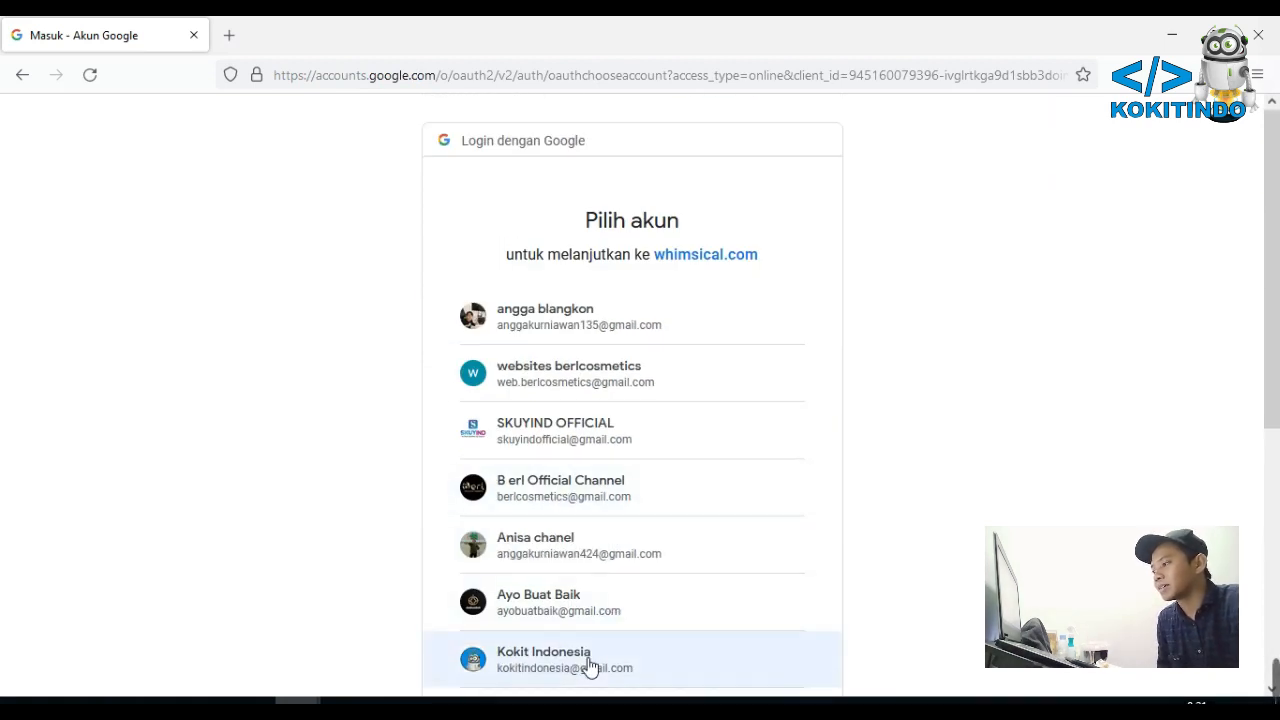
{"action": "left_click", "coordinate": [590, 665]}
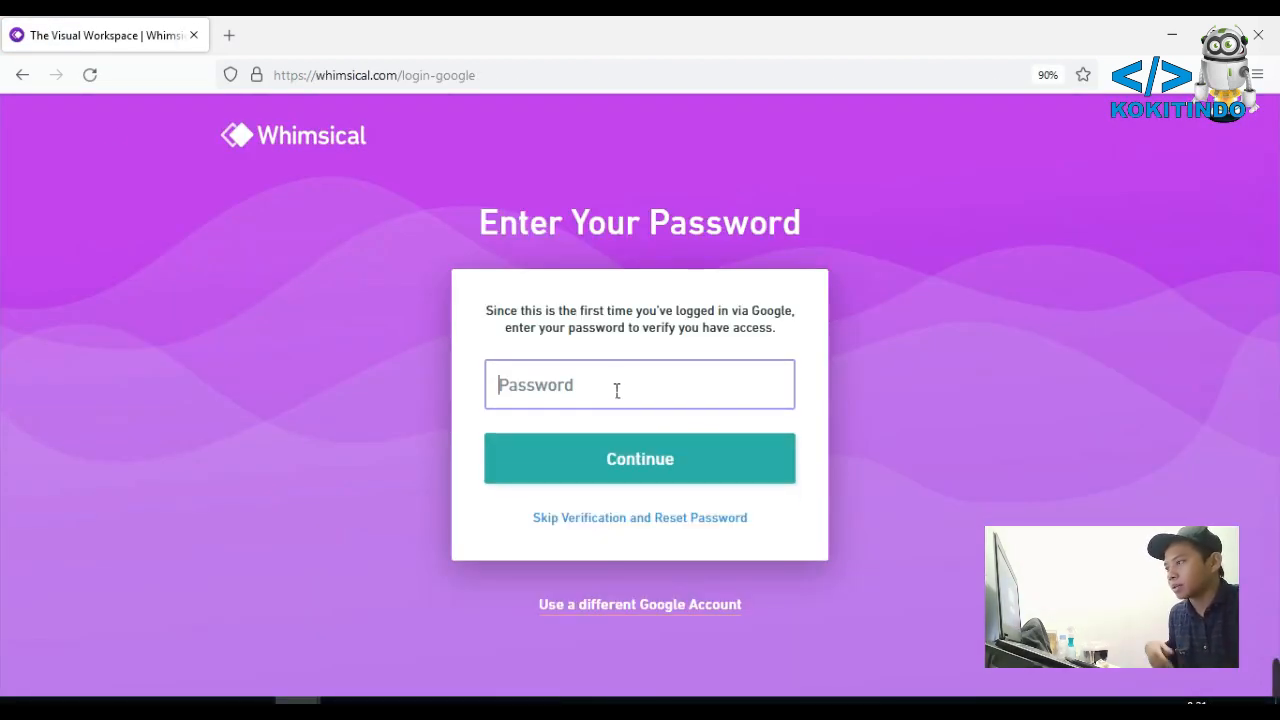
{"action": "left_click", "coordinate": [22, 74]}
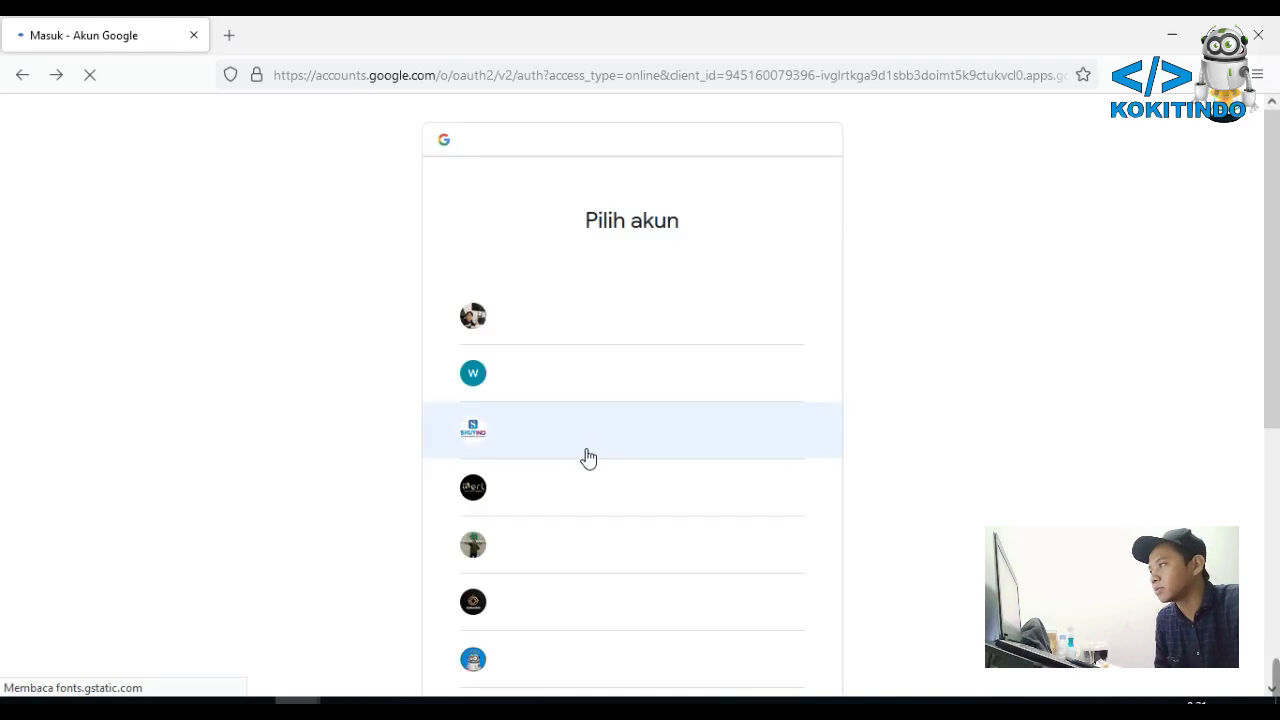
{"action": "left_click", "coordinate": [592, 332]}
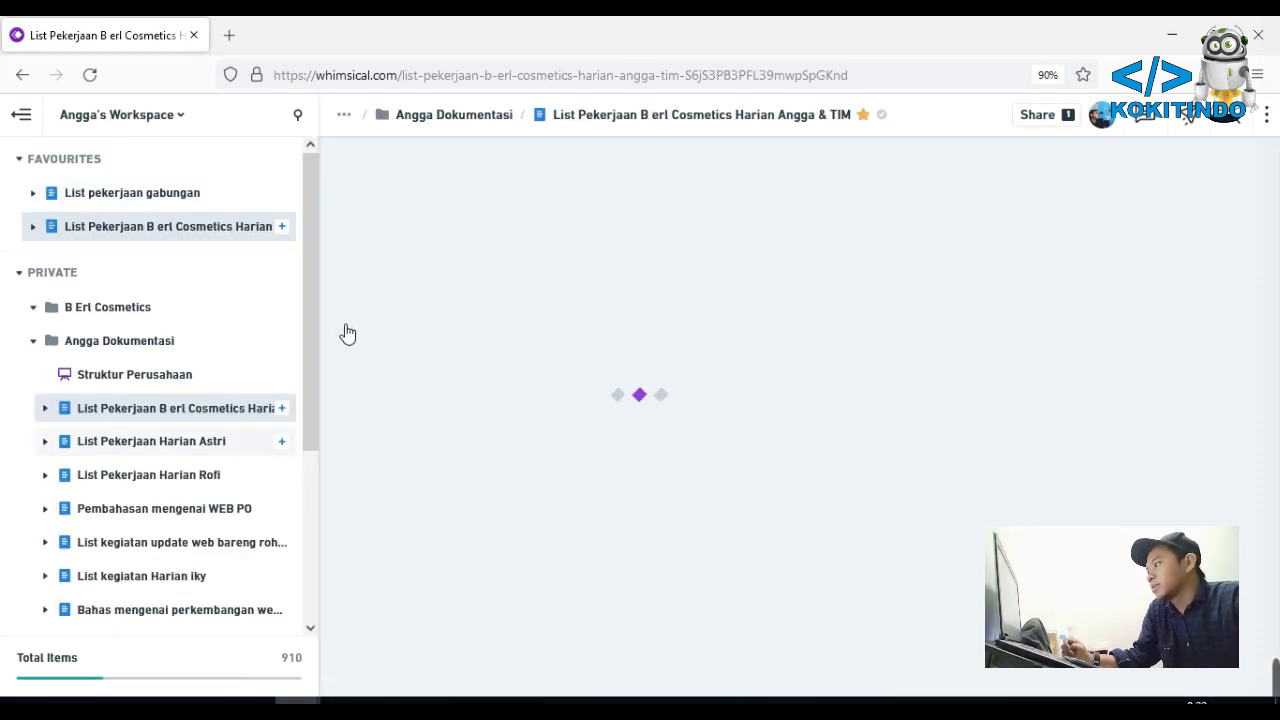
Collapse both folders in the Private section of the workspace
{"action": "left_click", "coordinate": [40, 340]}
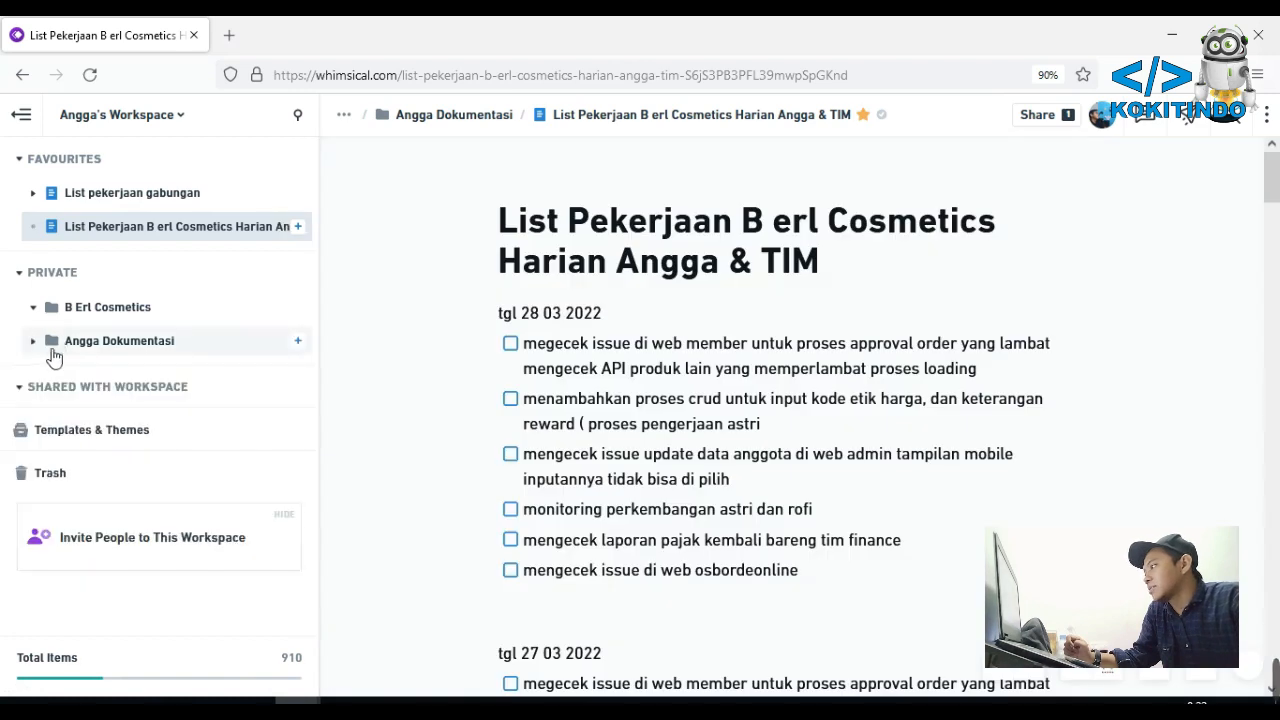
{"action": "left_click", "coordinate": [40, 340]}
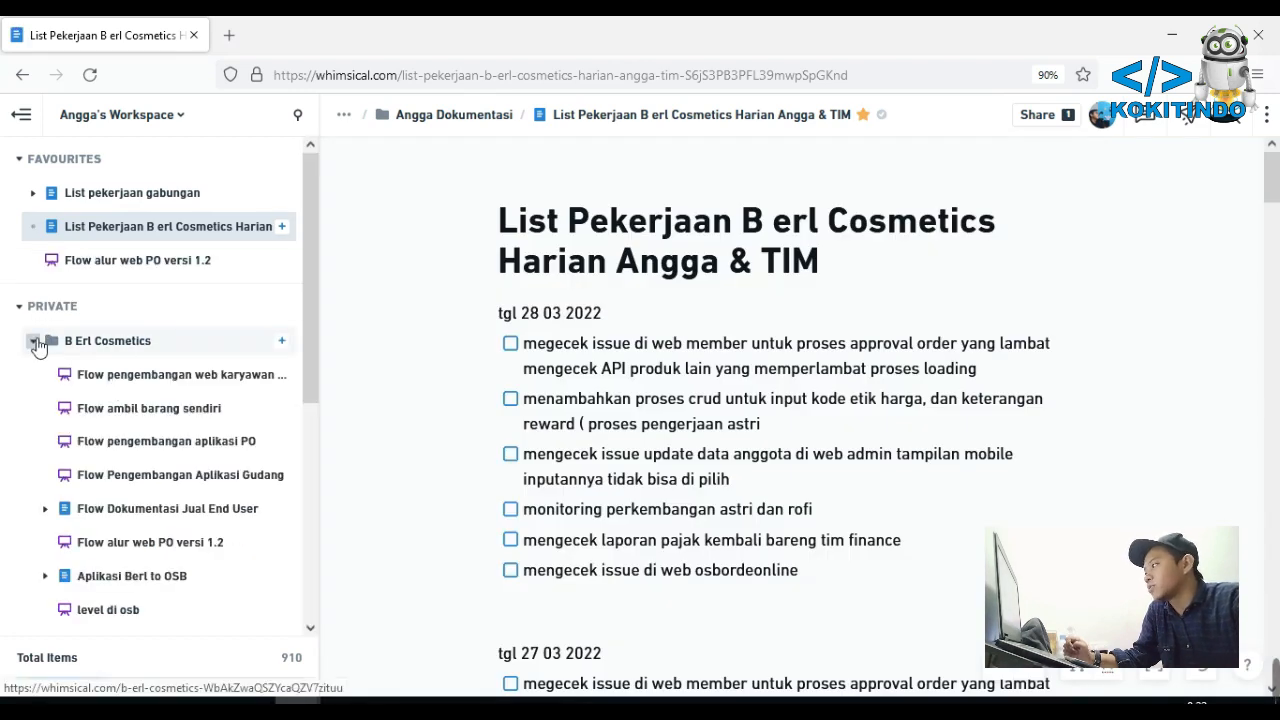
{"action": "left_click", "coordinate": [35, 341]}
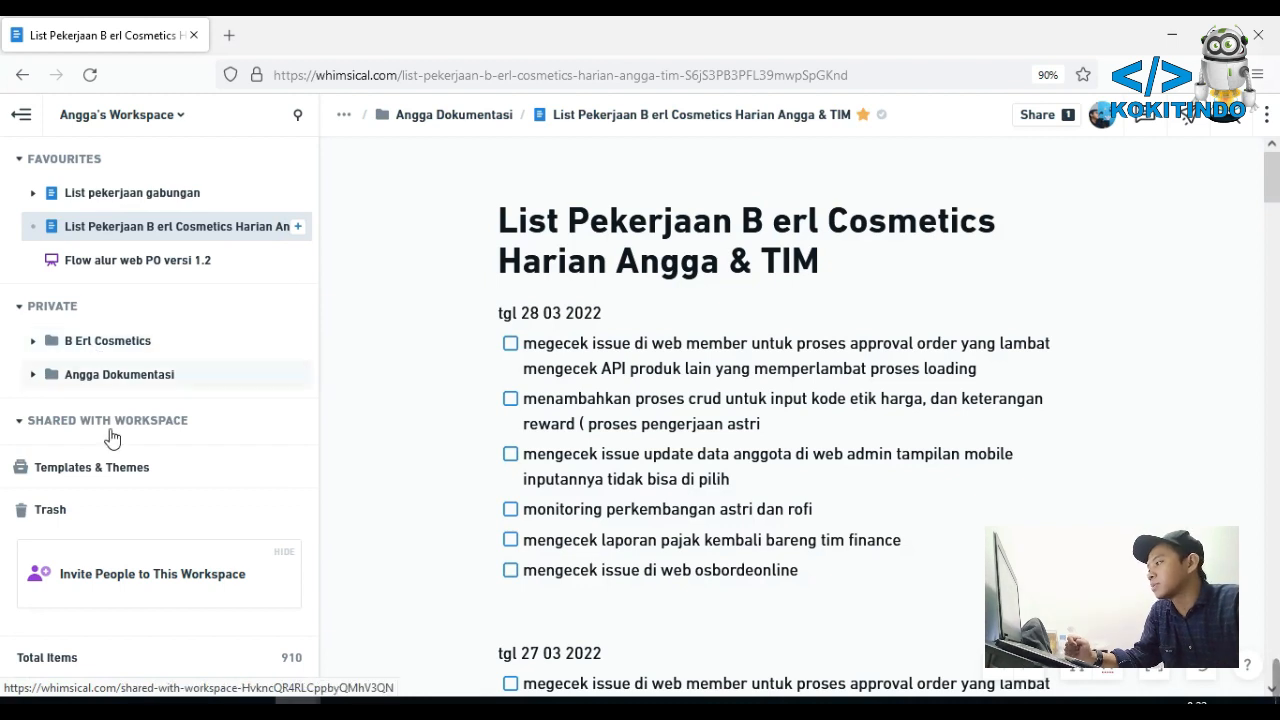
Open the favourite board "Flow alur web PO versi 1.2" and examine its flowchart from the warehouse back to the supplier confirmation
{"action": "left_click", "coordinate": [143, 259]}
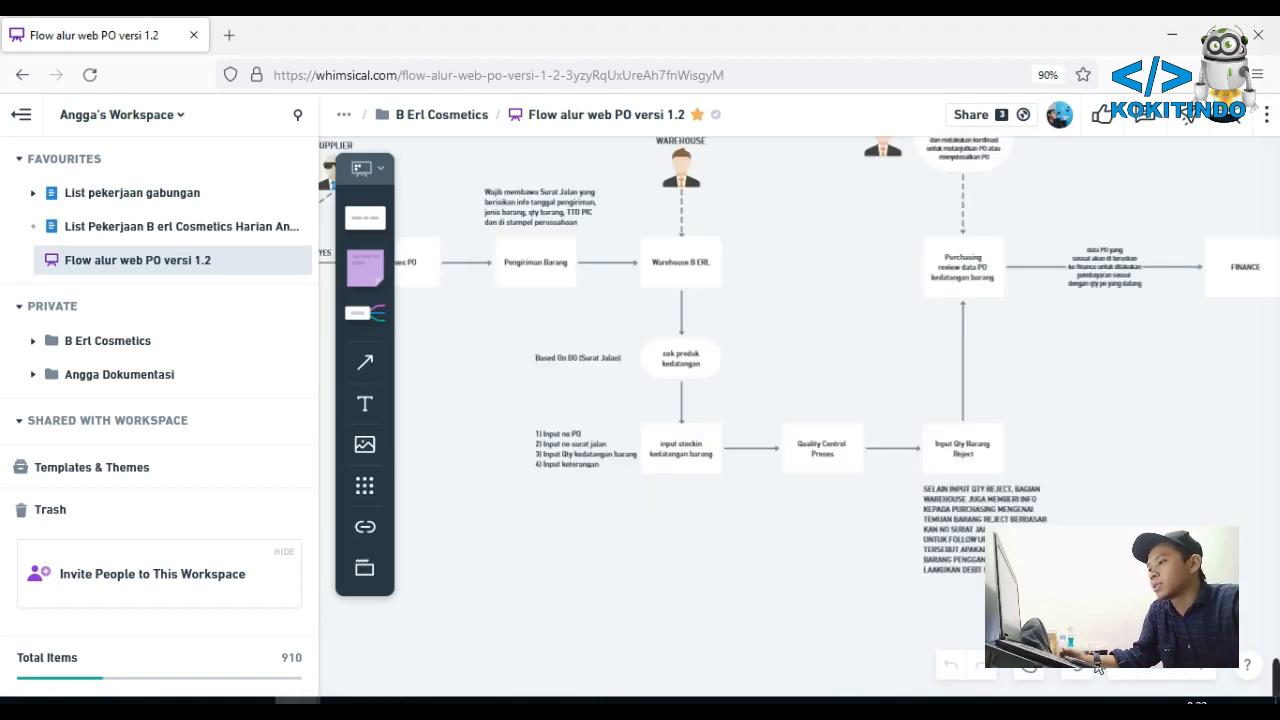
{"action": "scroll", "coordinate": [857, 594], "scroll_direction": "left", "scroll_amount": 5}
{"action": "scroll", "coordinate": [857, 594], "scroll_direction": "up", "scroll_amount": 2}
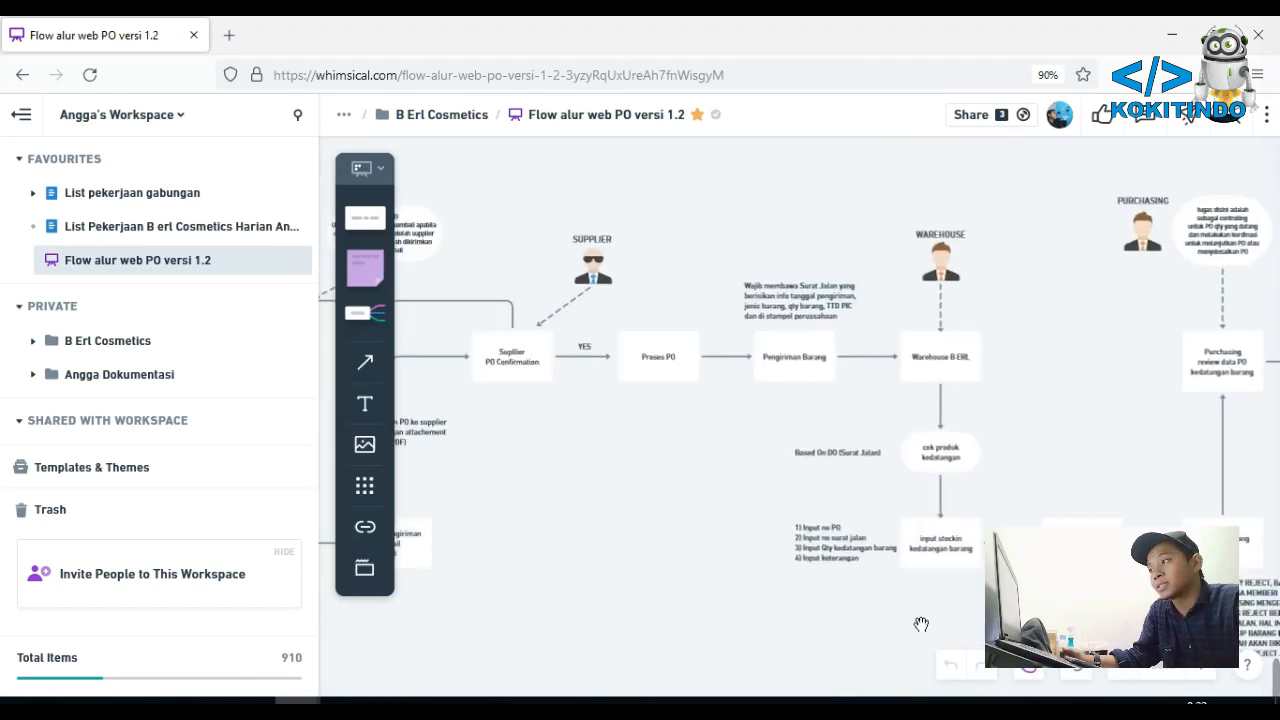
{"action": "left_click_drag", "start_coordinate": [591, 496], "coordinate": [800, 526]}
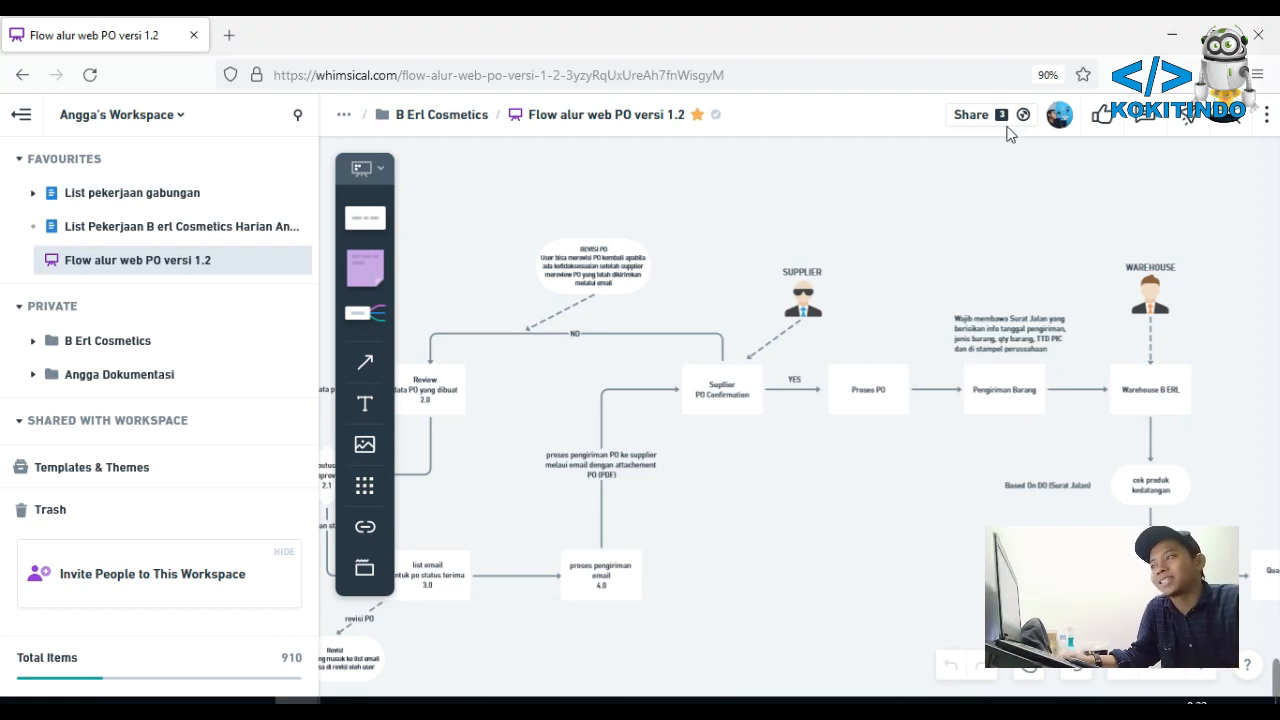
Review the board's sharing permissions and the access levels available to anyone with a link, leaving the settings as they are
{"action": "left_click", "coordinate": [983, 116]}
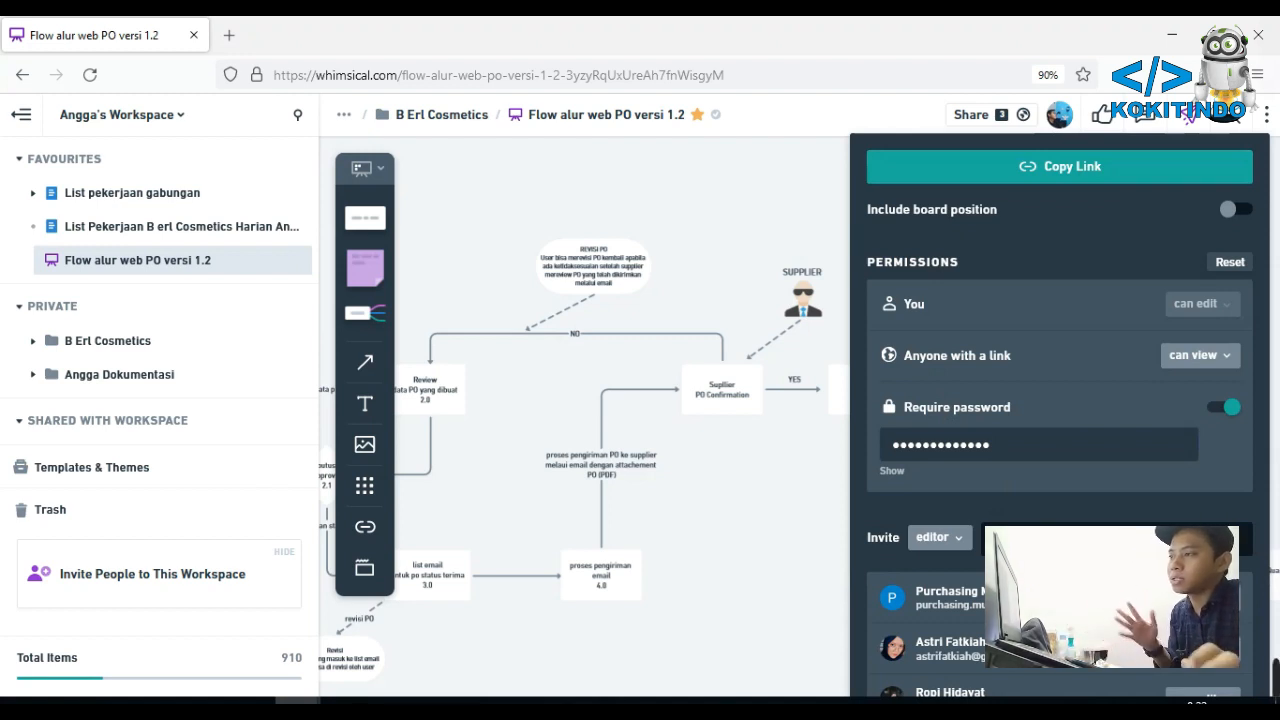
{"action": "left_click", "coordinate": [1175, 360]}
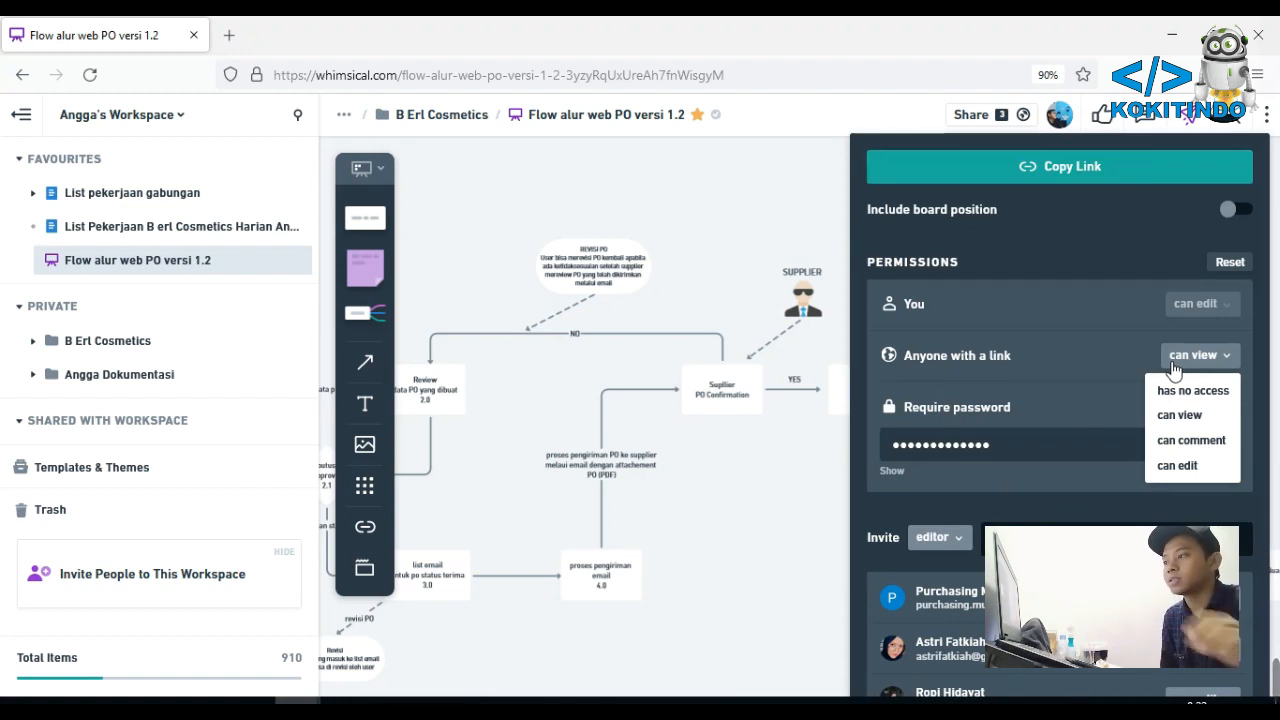
{"action": "left_click", "coordinate": [1057, 298]}
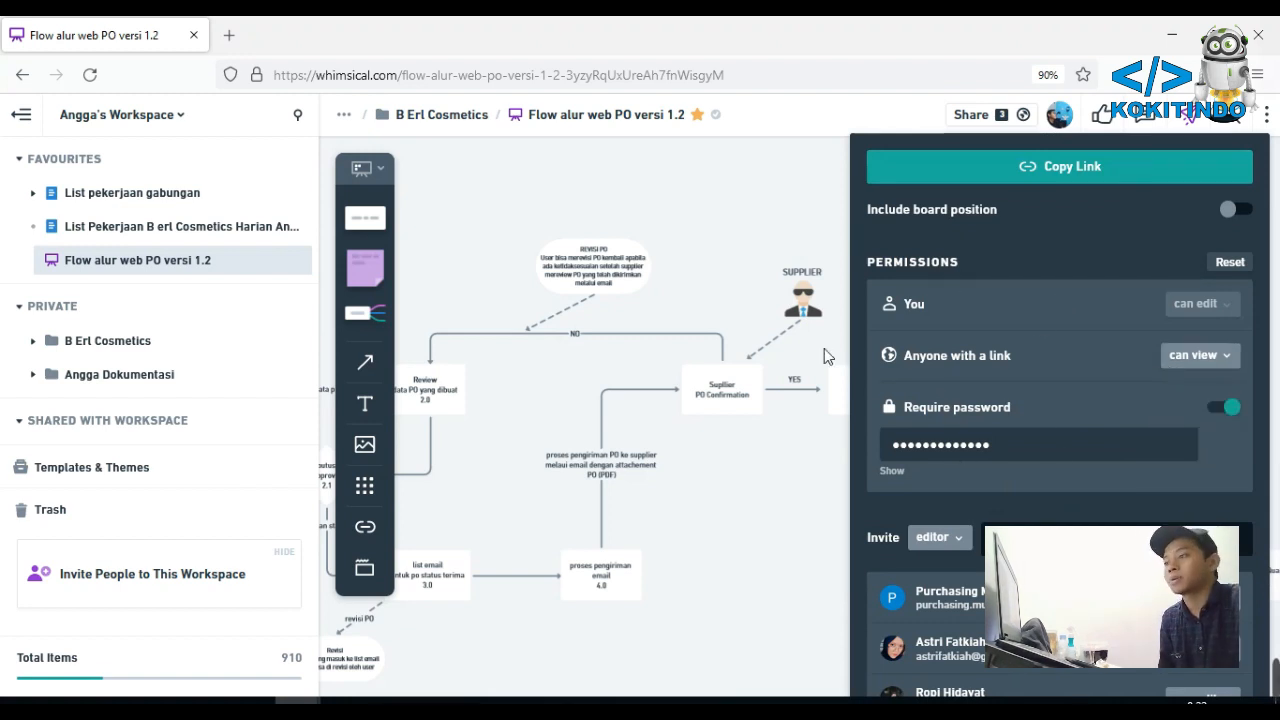
{"action": "left_click", "coordinate": [768, 262]}
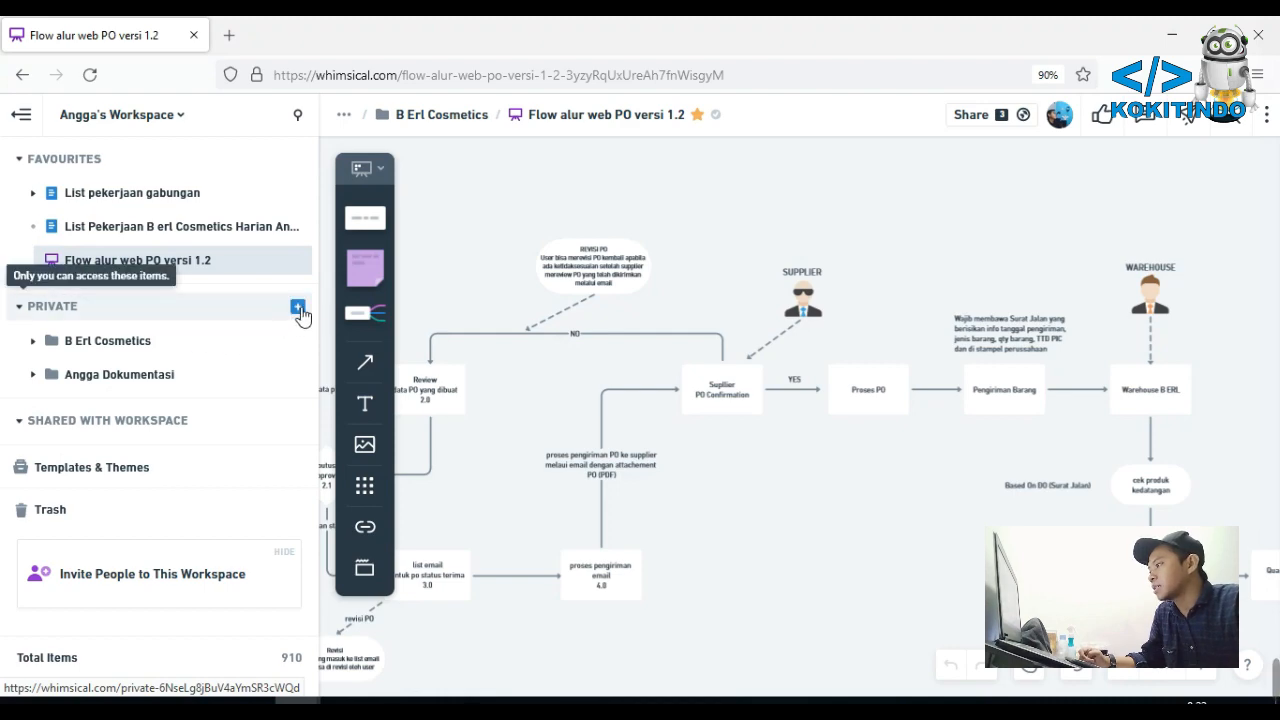
Create a new blank folder in the Private section
{"action": "left_click", "coordinate": [297, 307]}
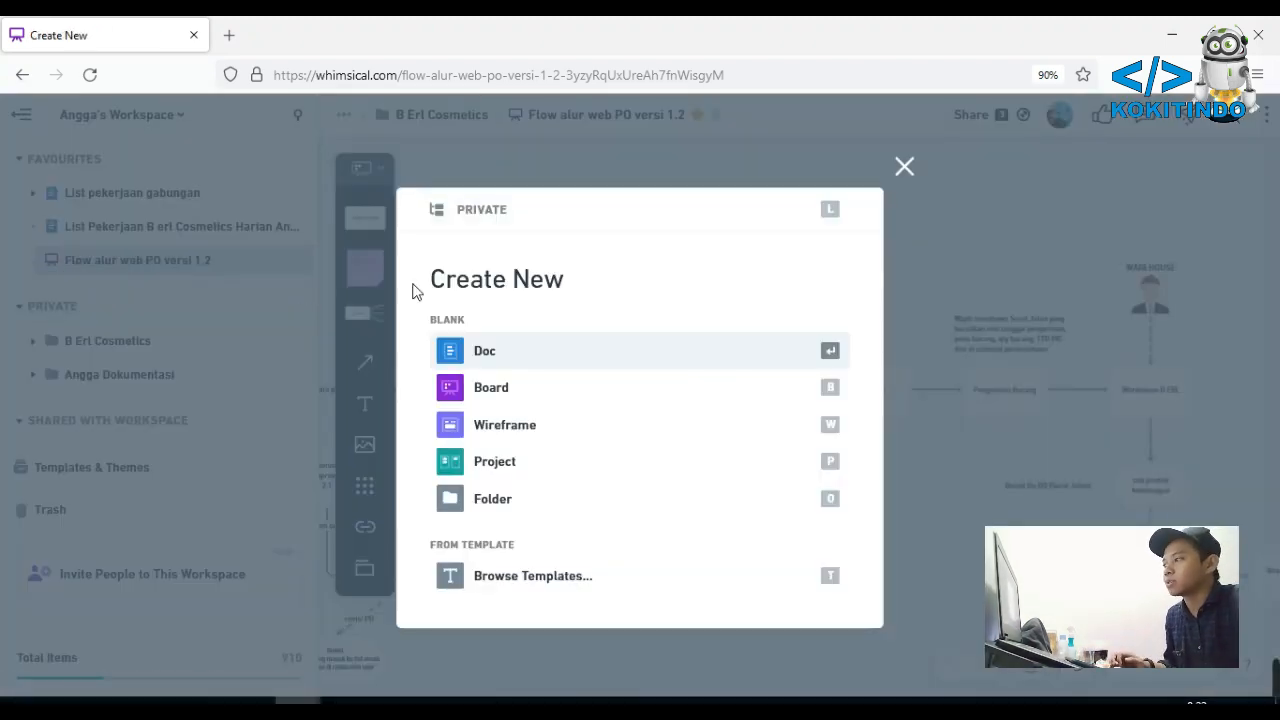
{"action": "left_click", "coordinate": [121, 344]}
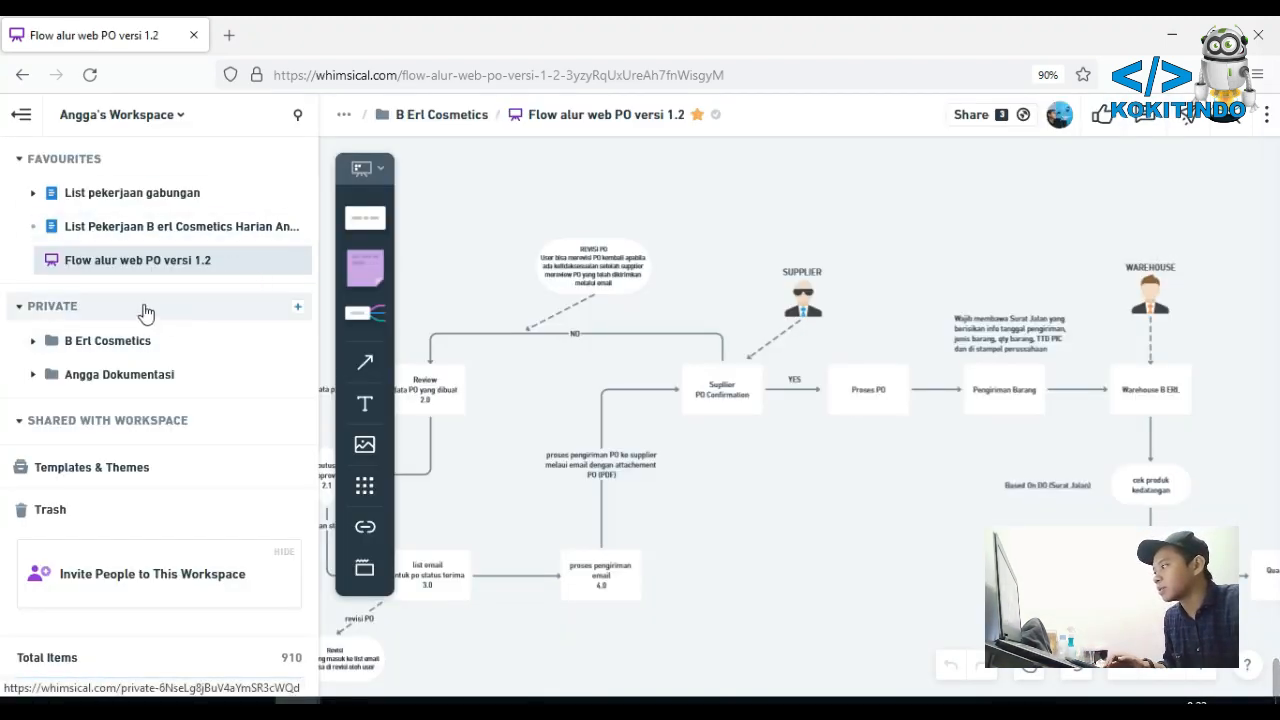
{"action": "right_click", "coordinate": [145, 311]}
{"action": "left_click", "coordinate": [297, 306]}
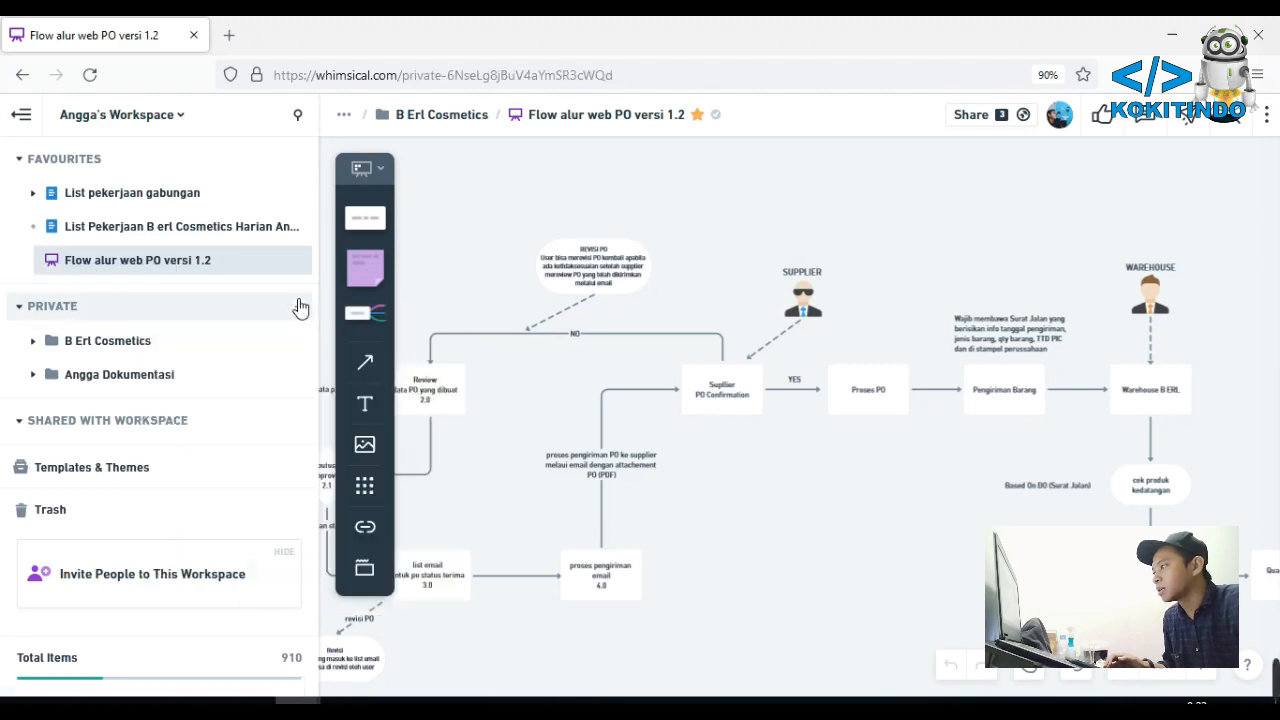
{"action": "left_click", "coordinate": [297, 307]}
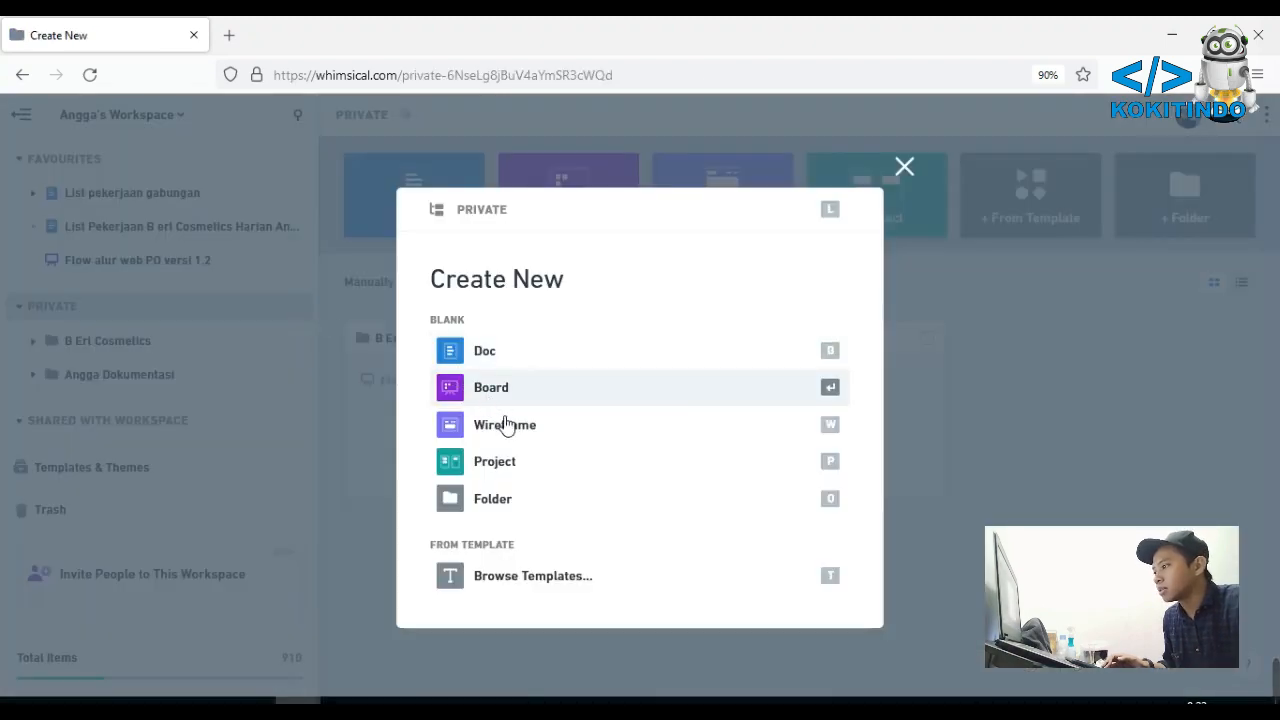
{"action": "left_click", "coordinate": [521, 512]}
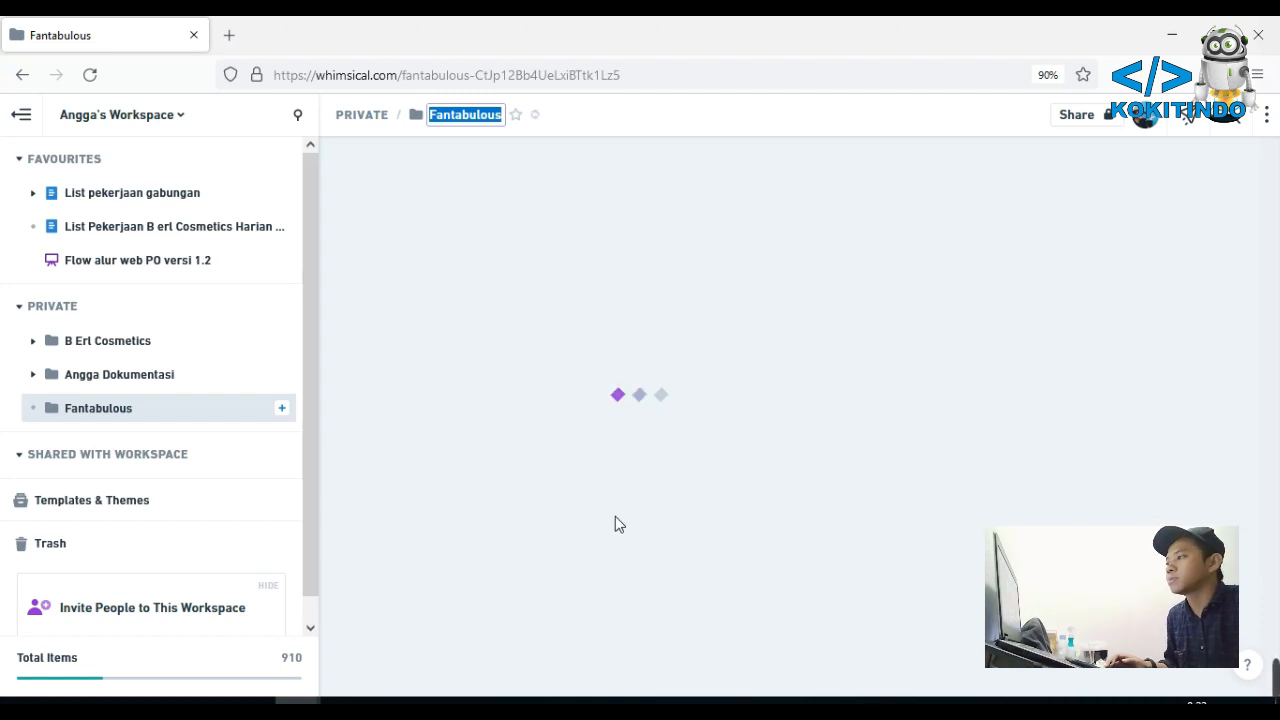
Name the new folder "Latihan Whimsical"
{"action": "type", "text": "Katohan"}
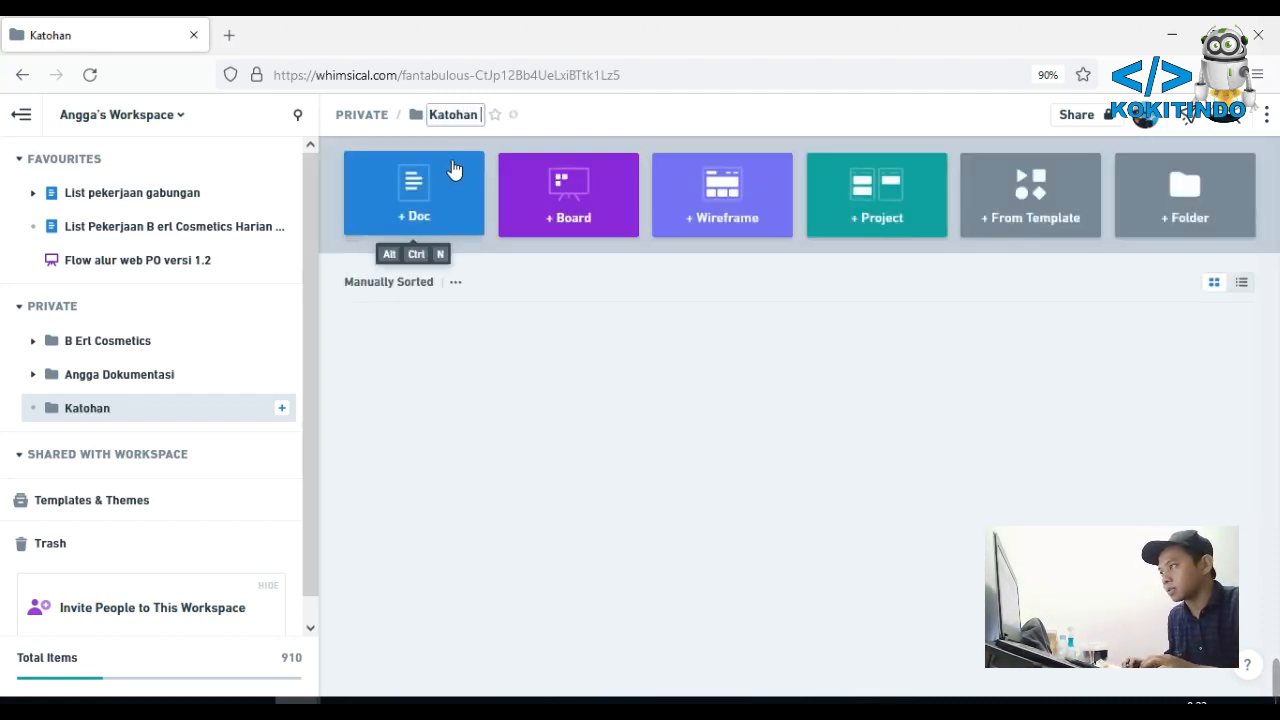
{"action": "key", "text": "ctrl+a"}
{"action": "type", "text": "L"}
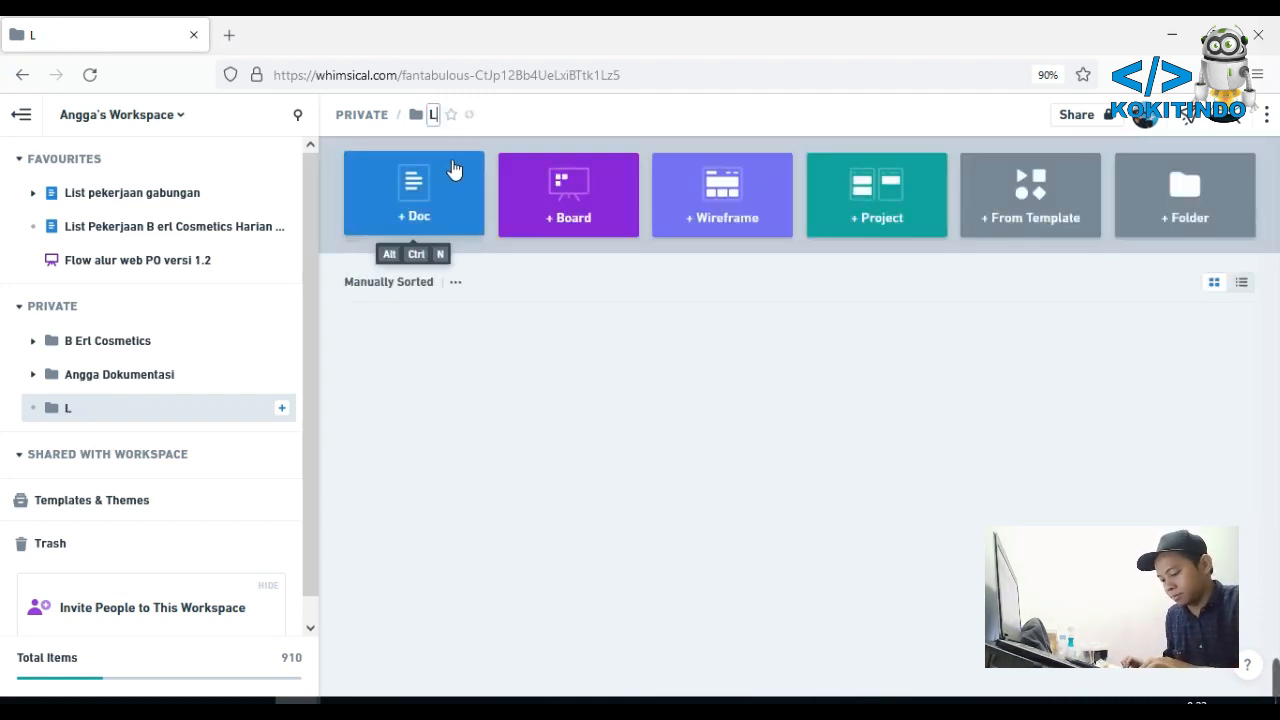
{"action": "type", "text": "atihan Whimsical"}
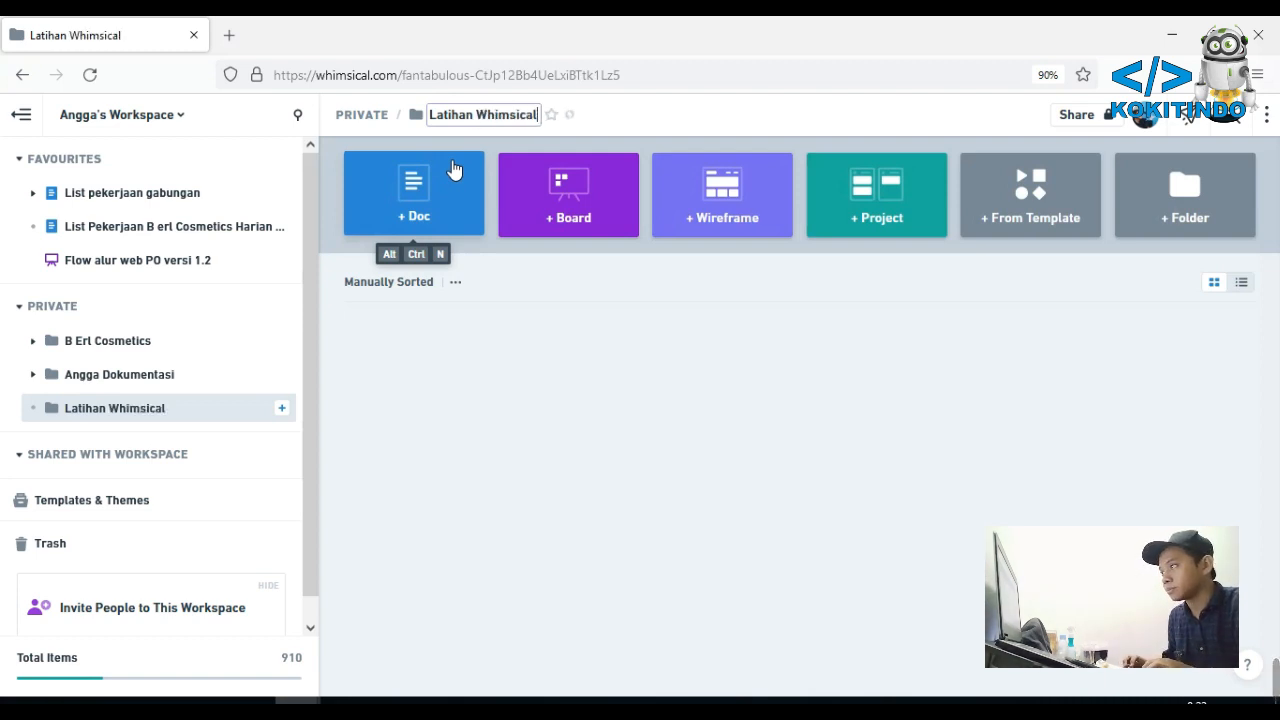
Create a blank doc in the Latihan Whimsical folder and title it "Ini adalah tulisan pertama saya"
{"action": "key", "text": "Return"}
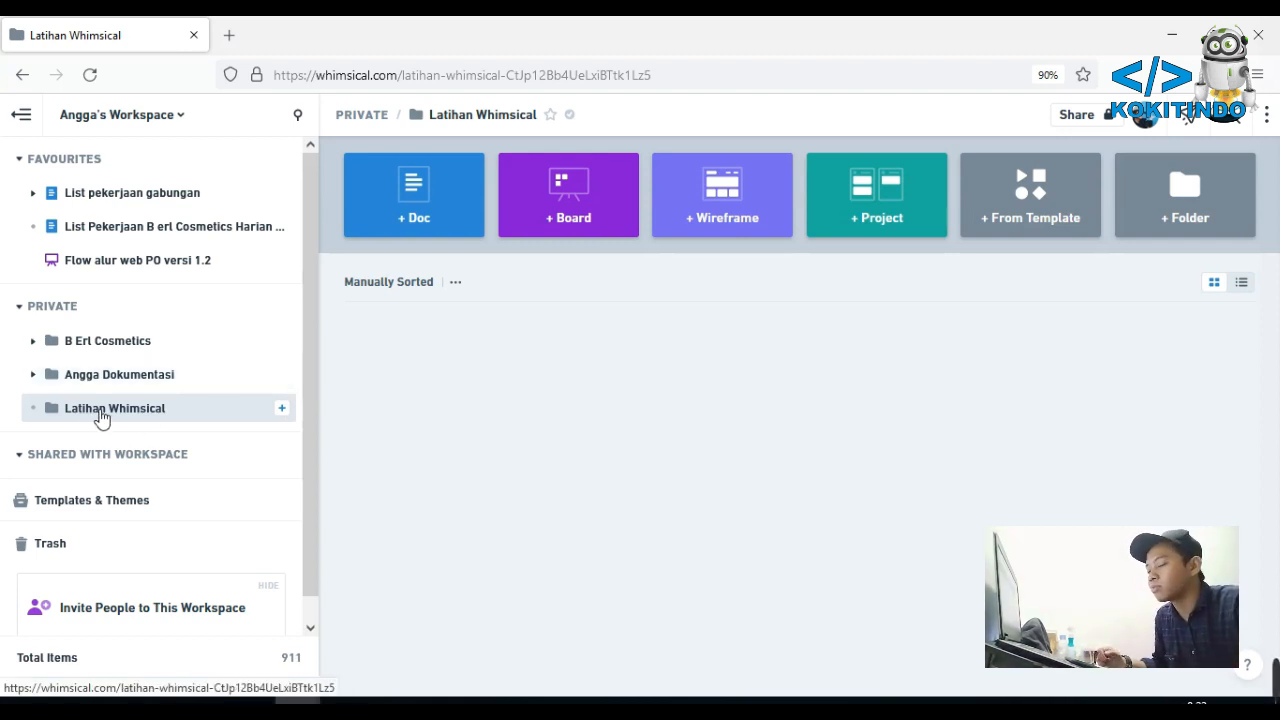
{"action": "left_click", "coordinate": [283, 409]}
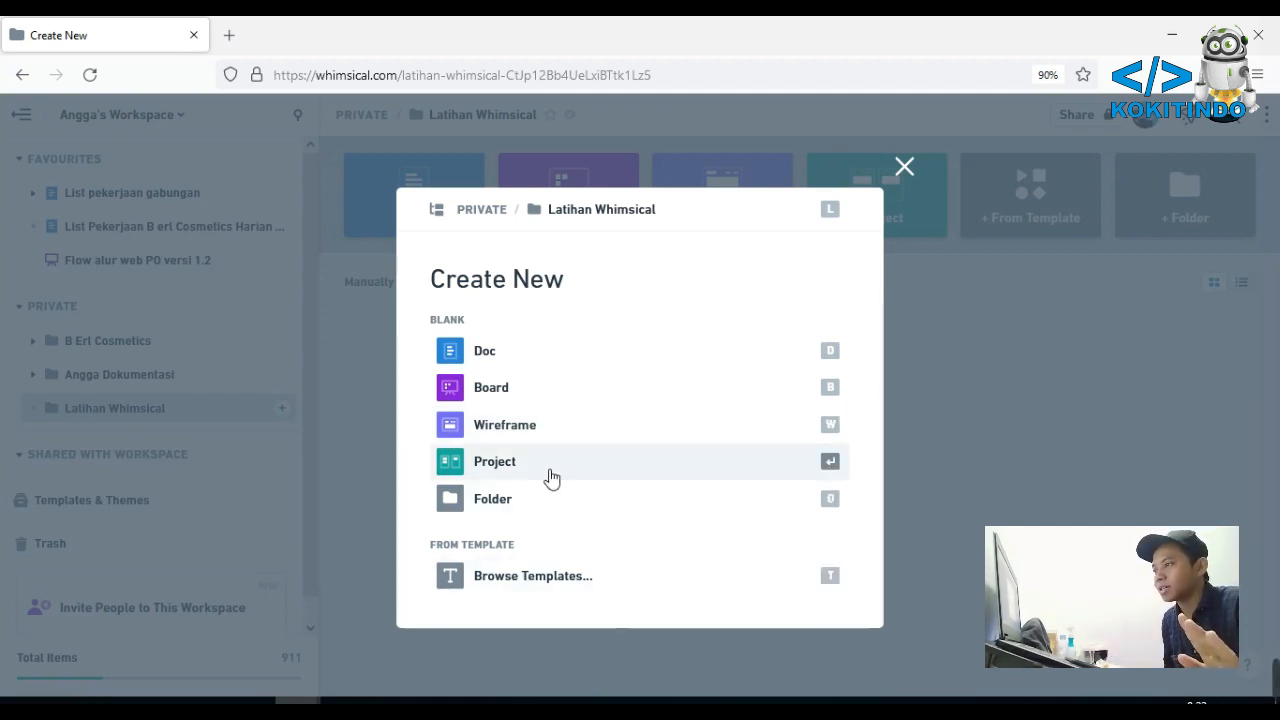
{"action": "left_click", "coordinate": [576, 364]}
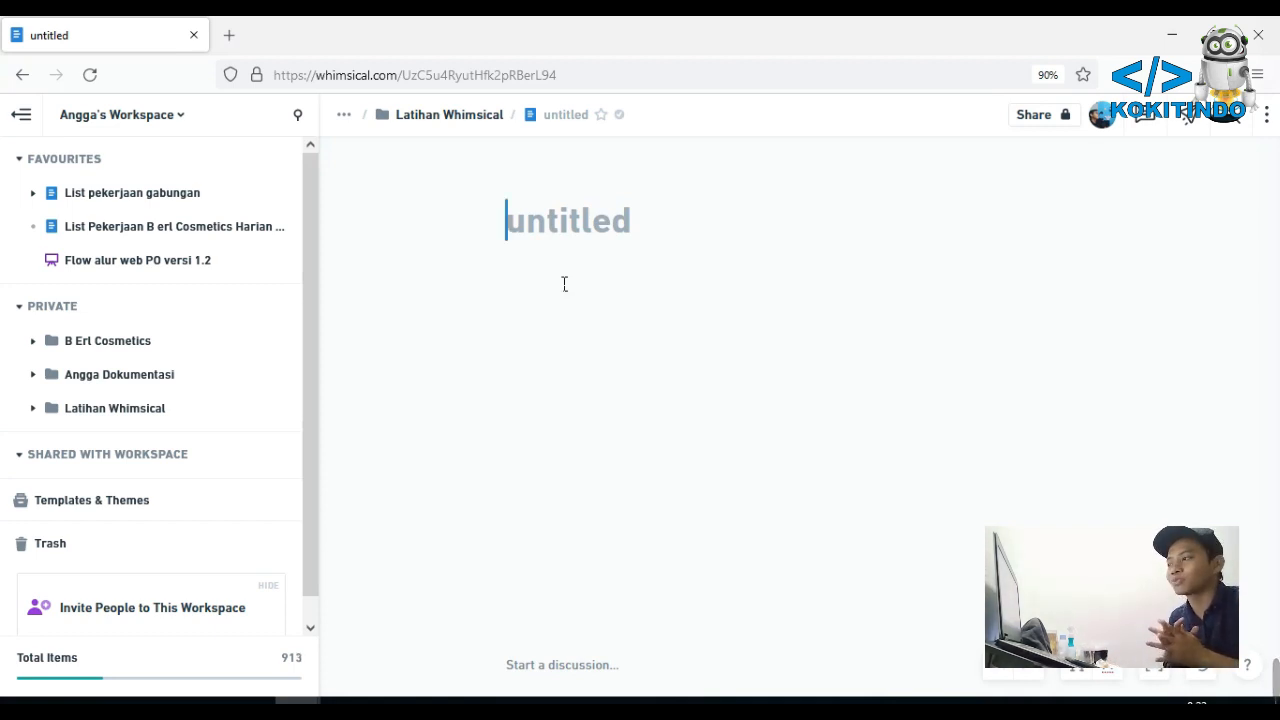
{"action": "type", "text": "I"}
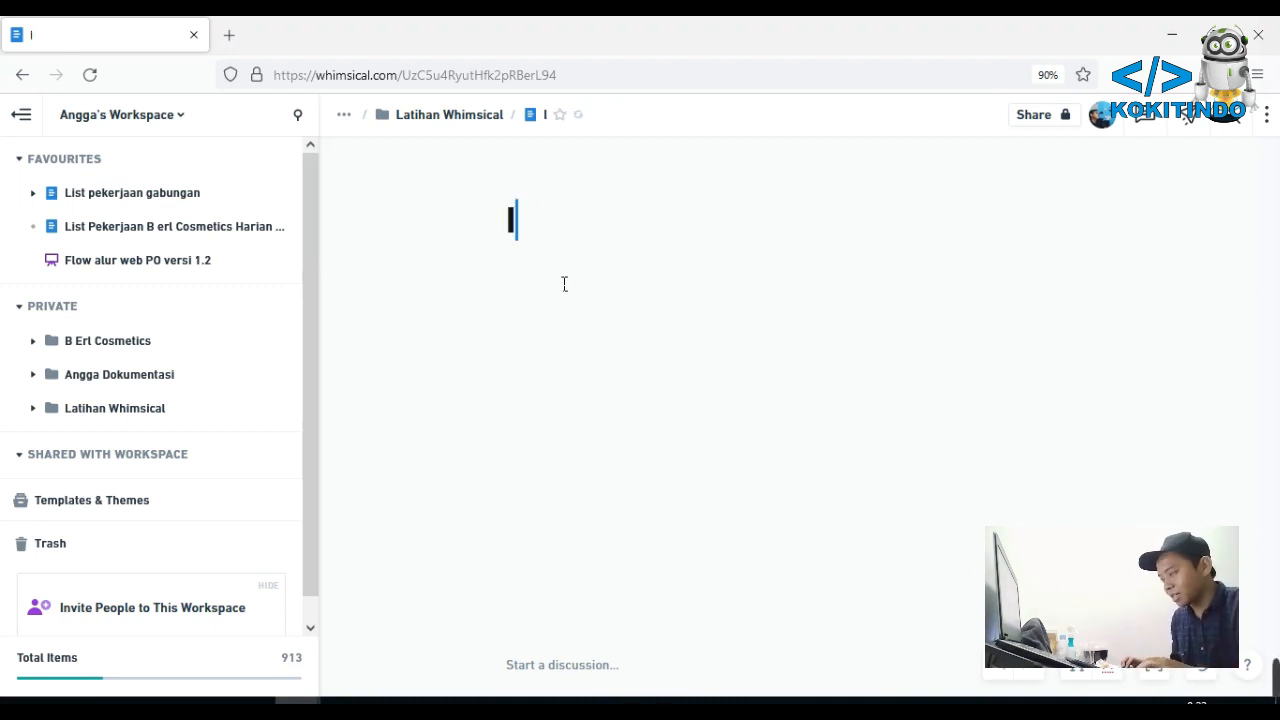
{"action": "type", "text": "ni adalah tulisan"}
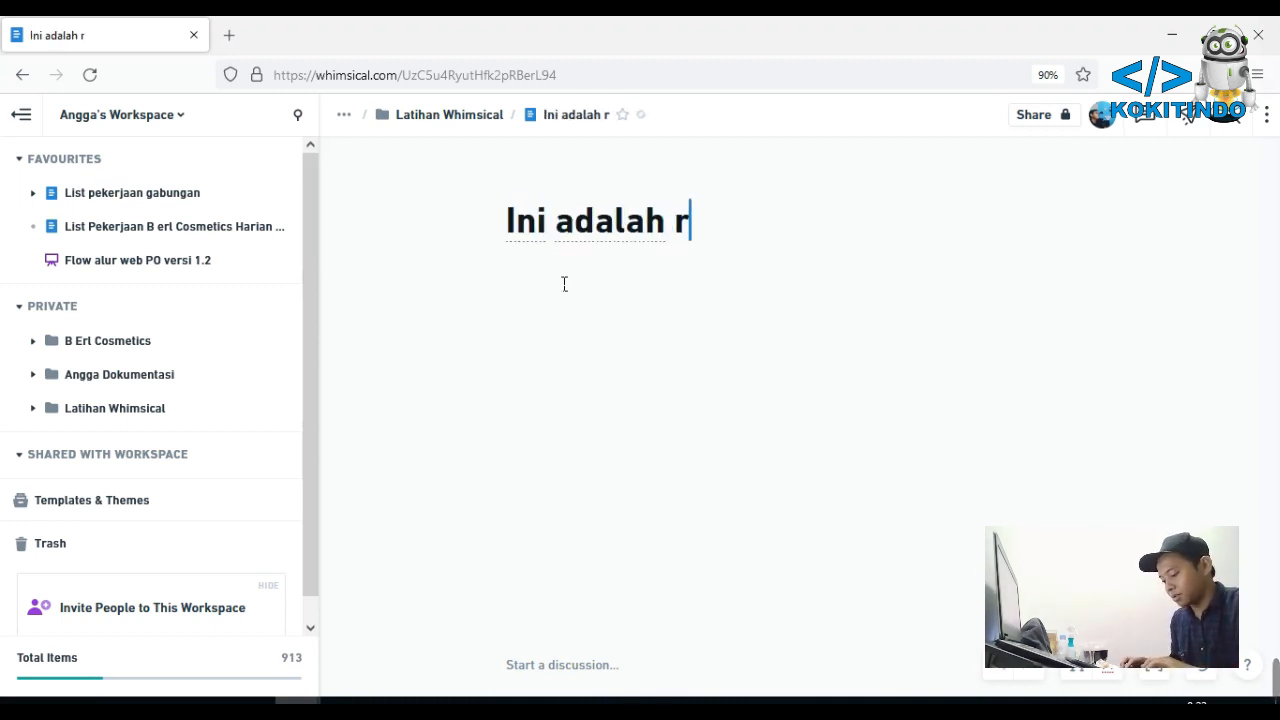
{"action": "type", "text": " pe"}
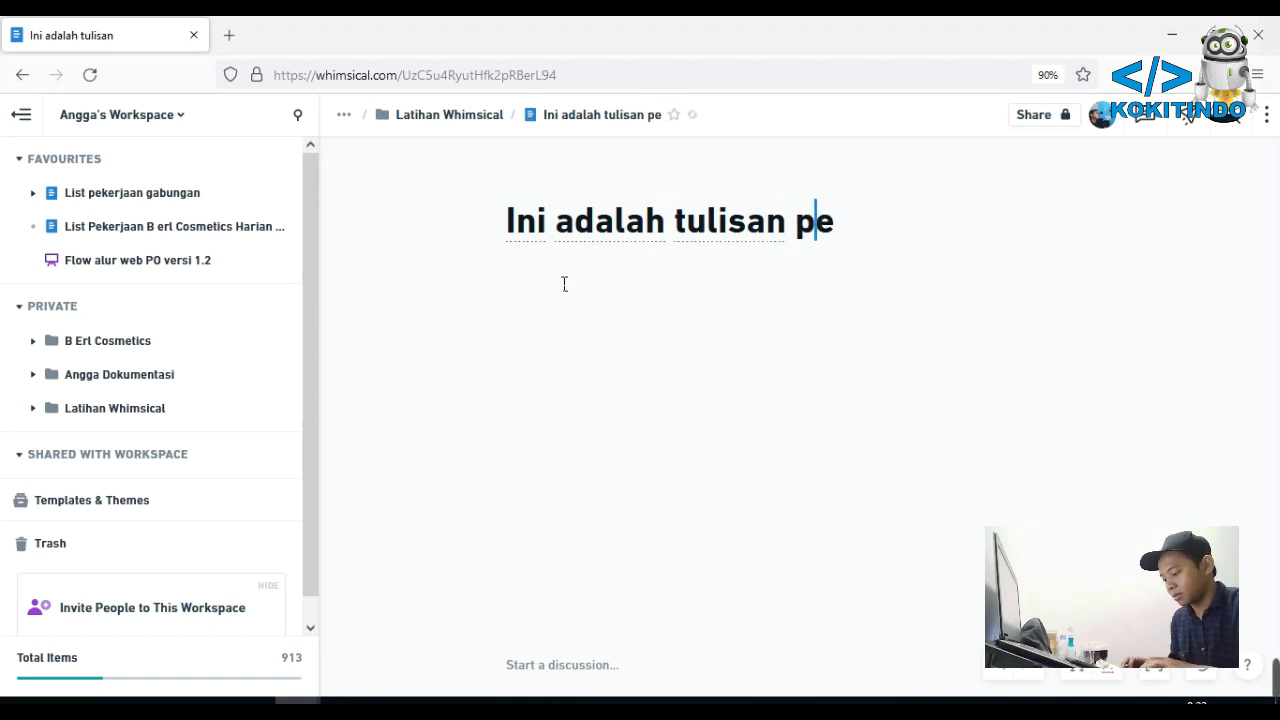
{"action": "type", "text": "rtama saya"}
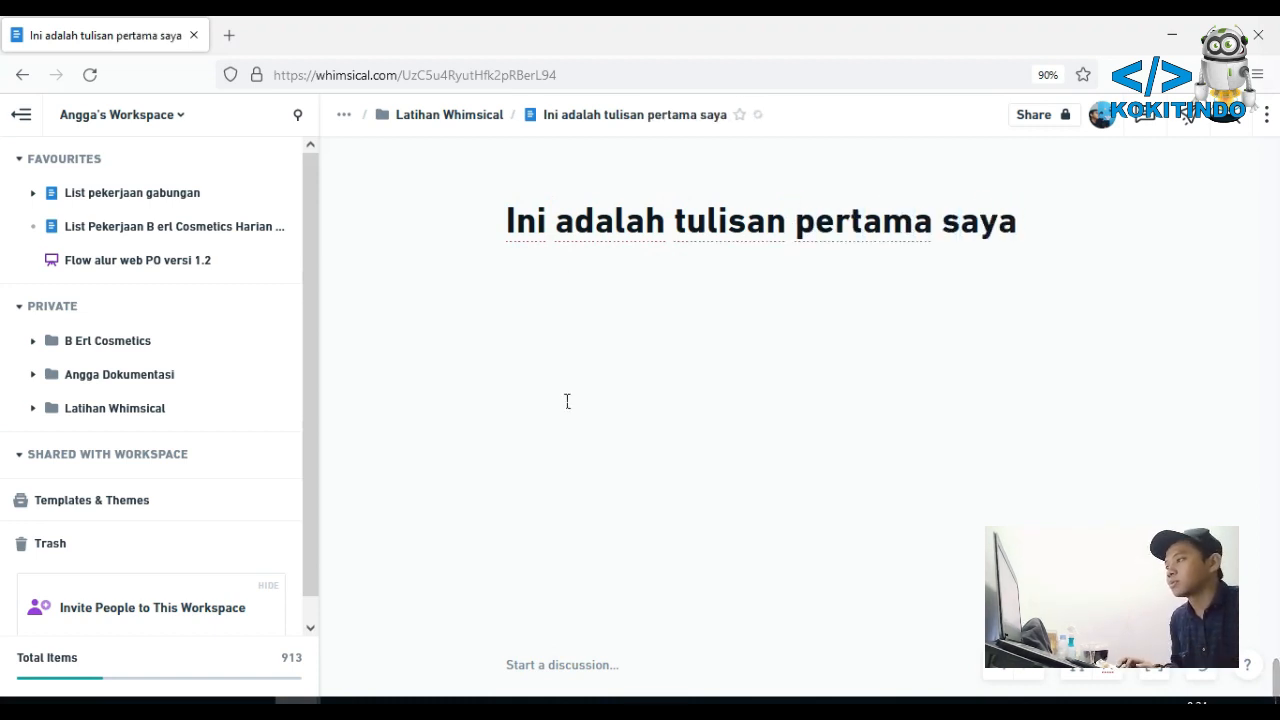
{"action": "key", "text": "Return"}
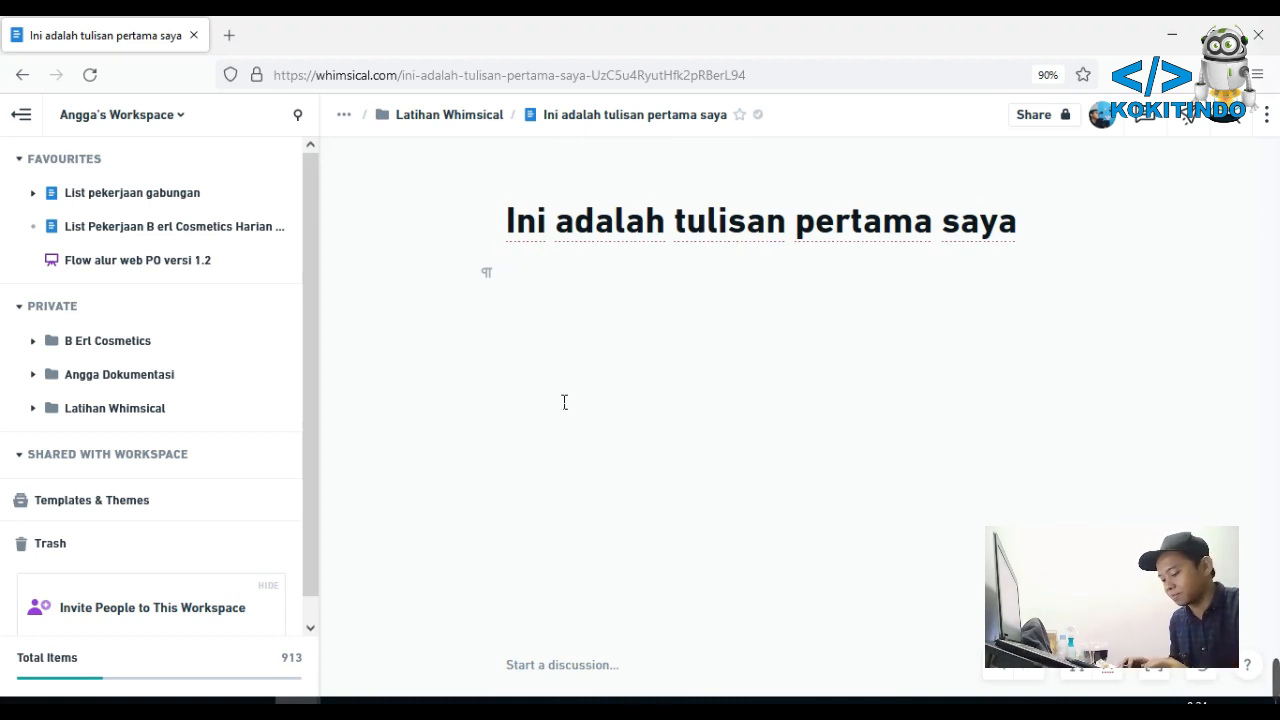
Write the body line "misalnya ini adalah list perkerjaan harian saya" and open a new discussion thread below it
{"action": "type", "text": "misal"}
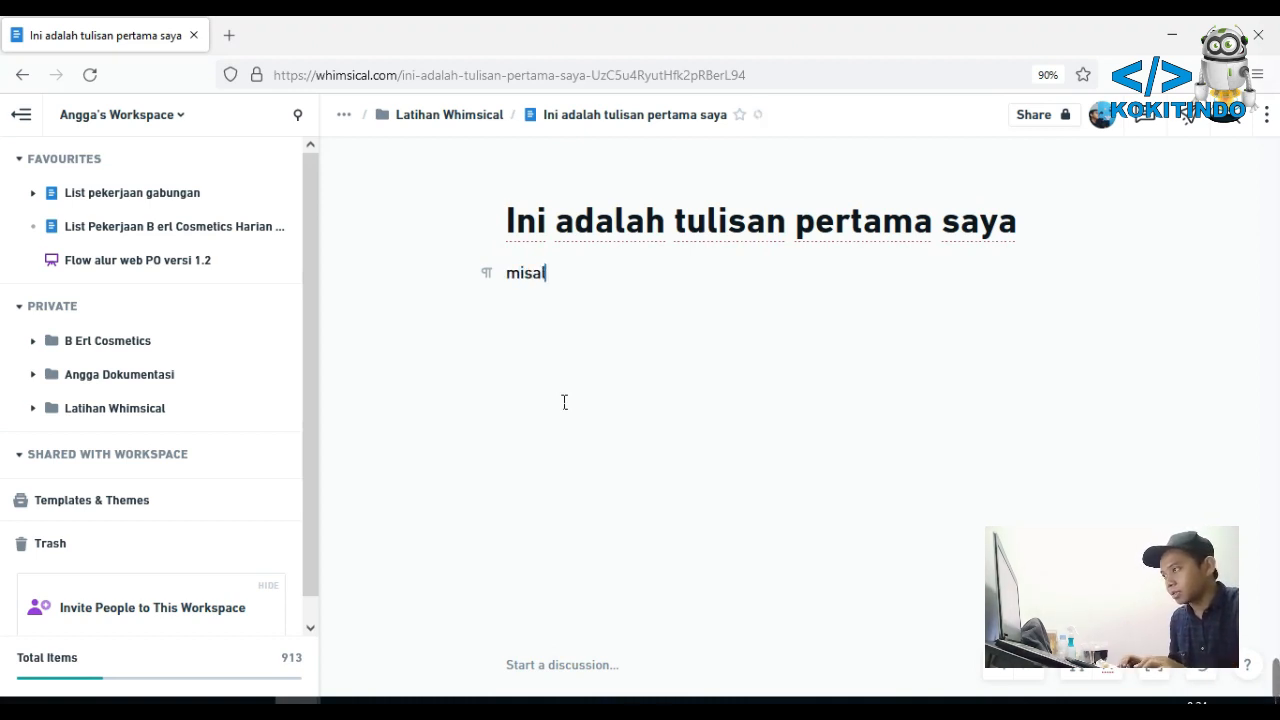
{"action": "type", "text": "nya ini adalah list perkerjaan hari"}
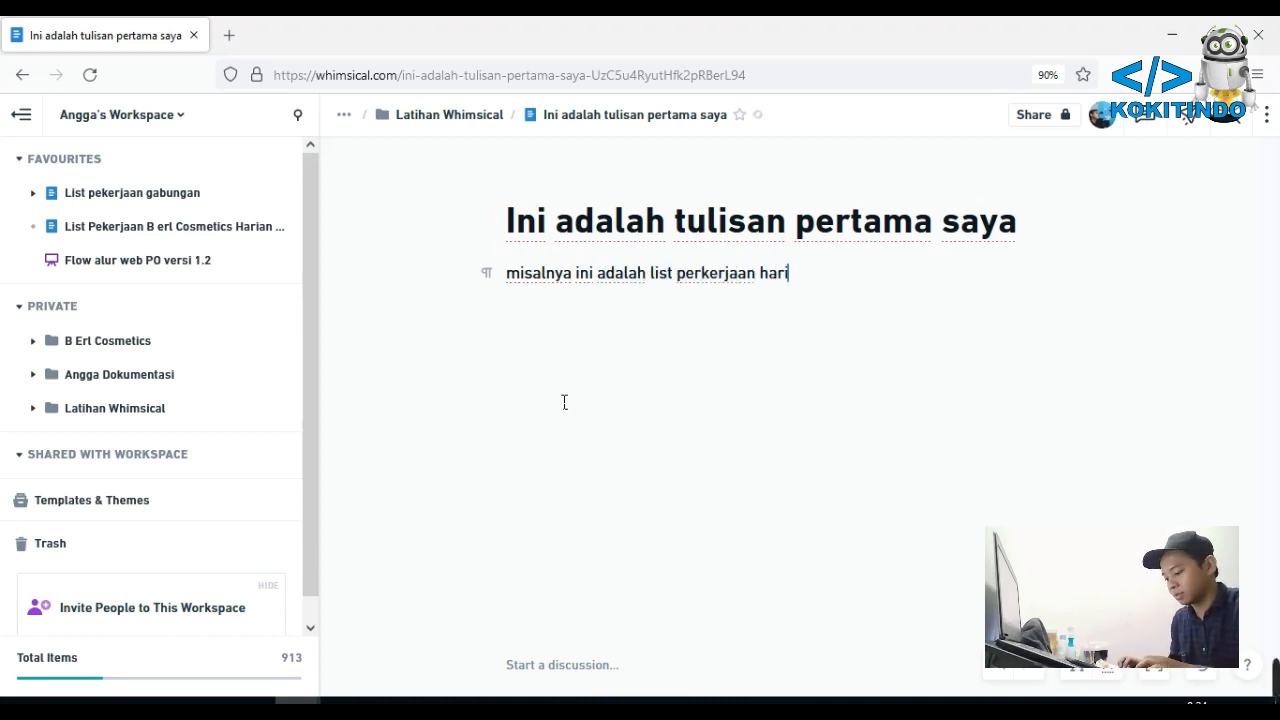
{"action": "type", "text": "an saya"}
{"action": "key", "text": "Return"}
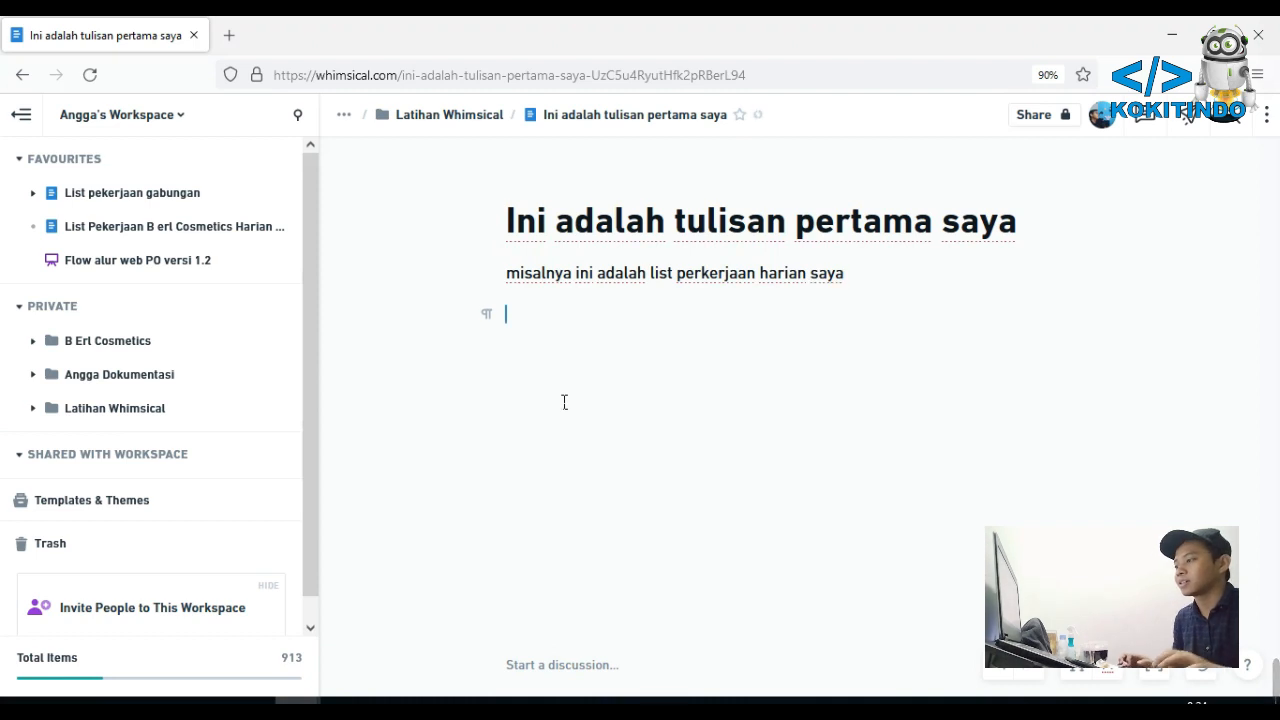
{"action": "left_click", "coordinate": [577, 666]}
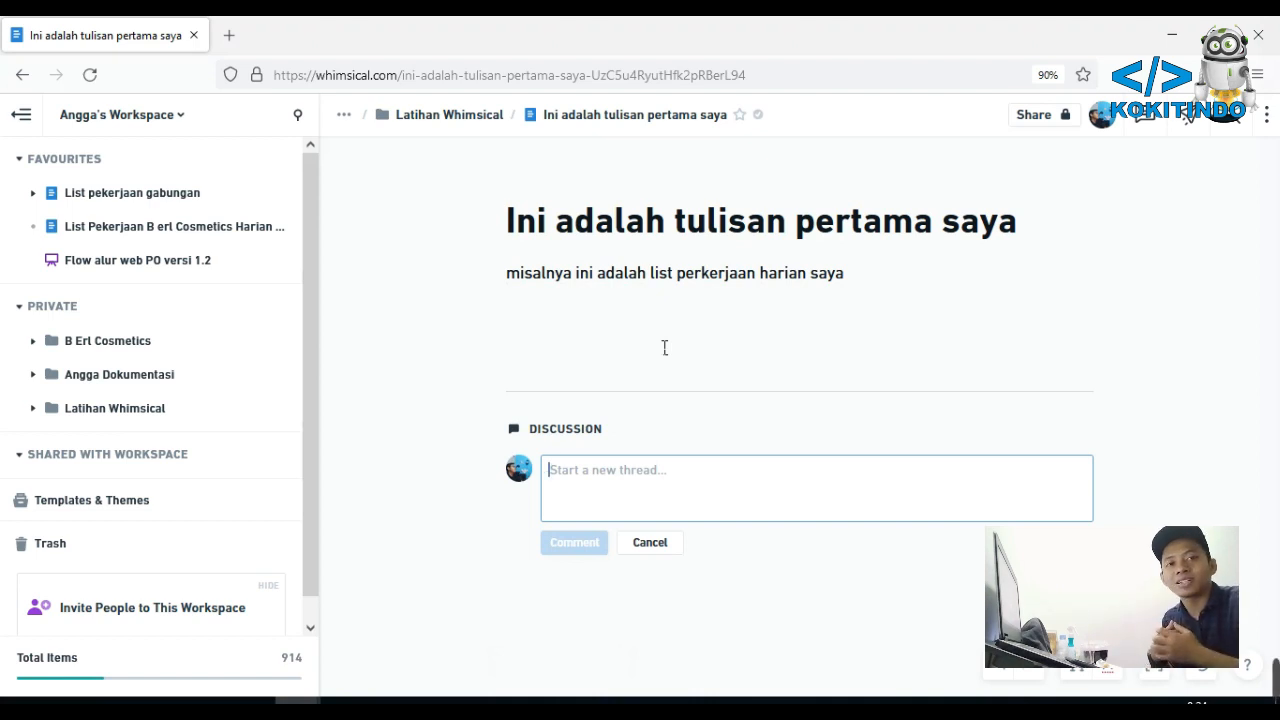
Try inline code formatting on the whole body line and remove it again
{"action": "left_click_drag", "start_coordinate": [874, 286], "coordinate": [551, 307]}
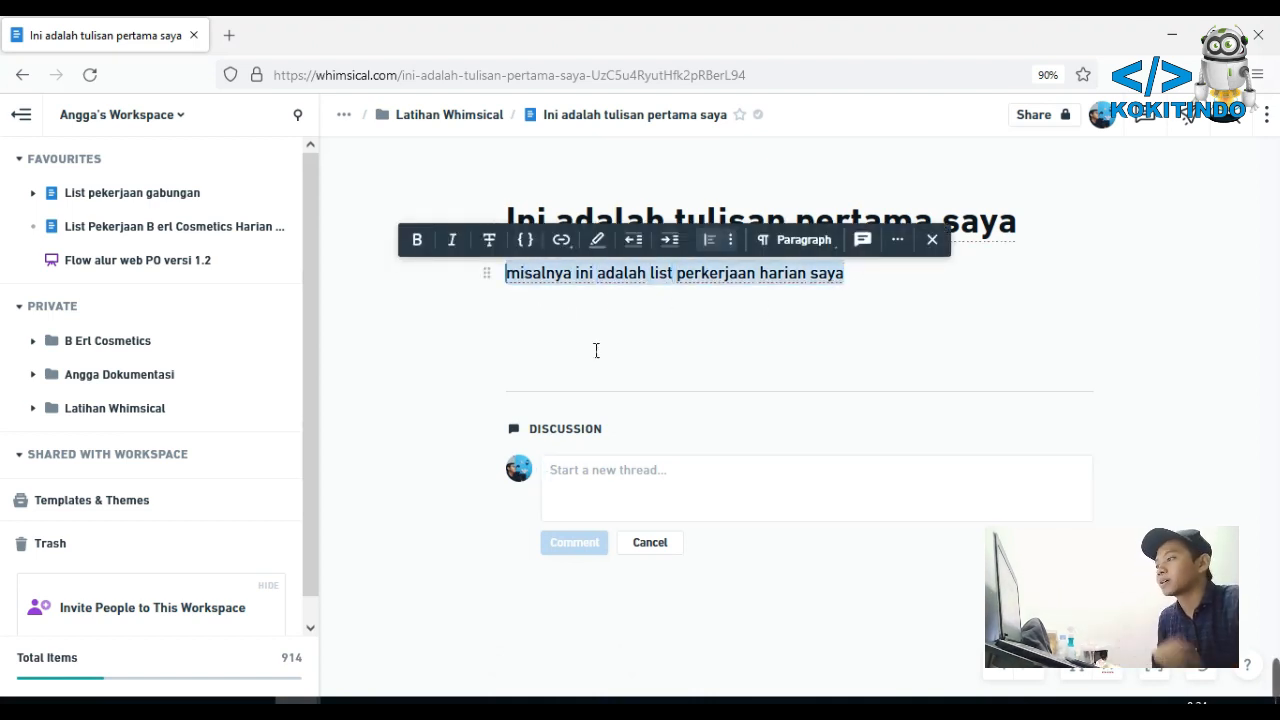
{"action": "left_click", "coordinate": [525, 243]}
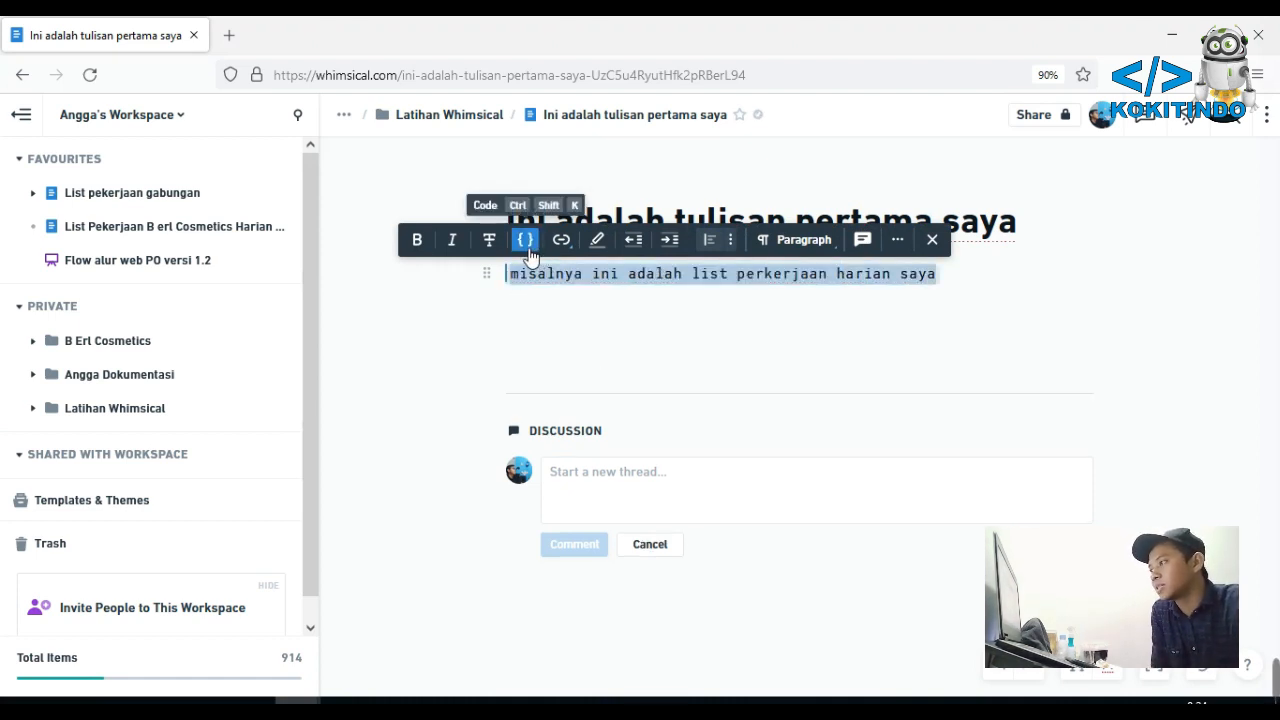
{"action": "left_click", "coordinate": [525, 244]}
Convert the body line into a check list item, try its checkbox, and leave it unchecked
{"action": "left_click", "coordinate": [806, 245]}
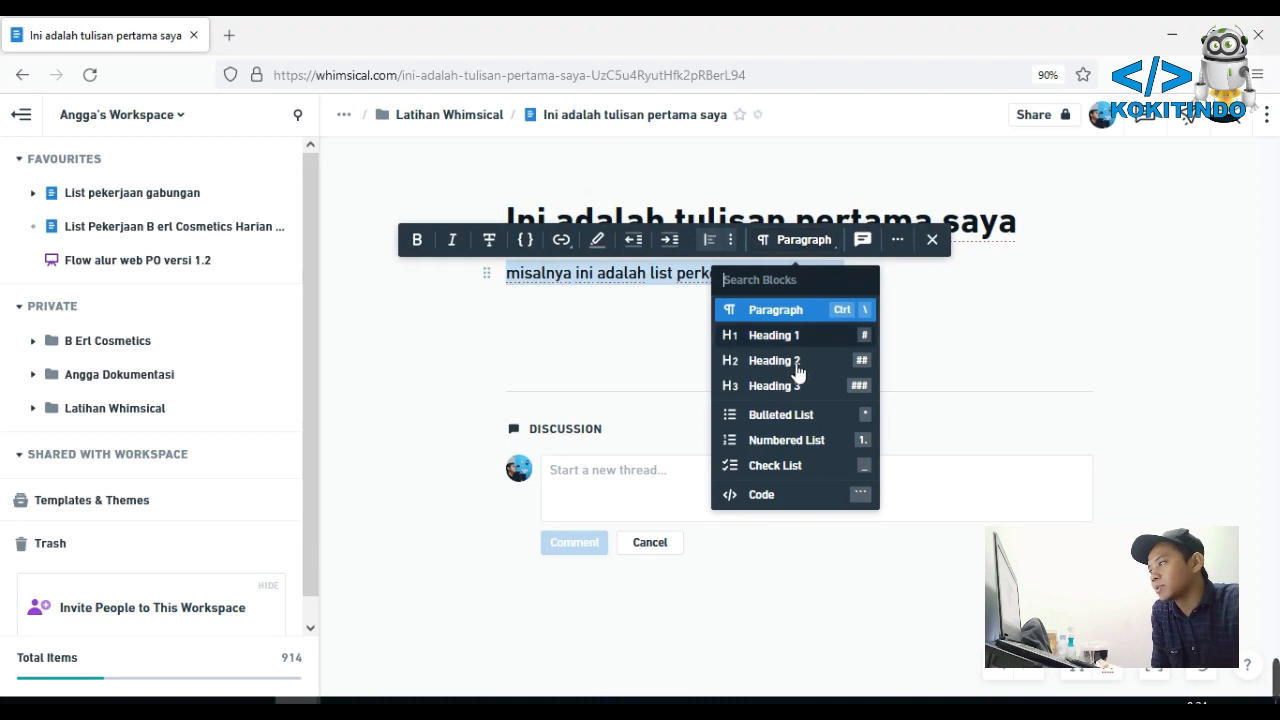
{"action": "left_click", "coordinate": [780, 466]}
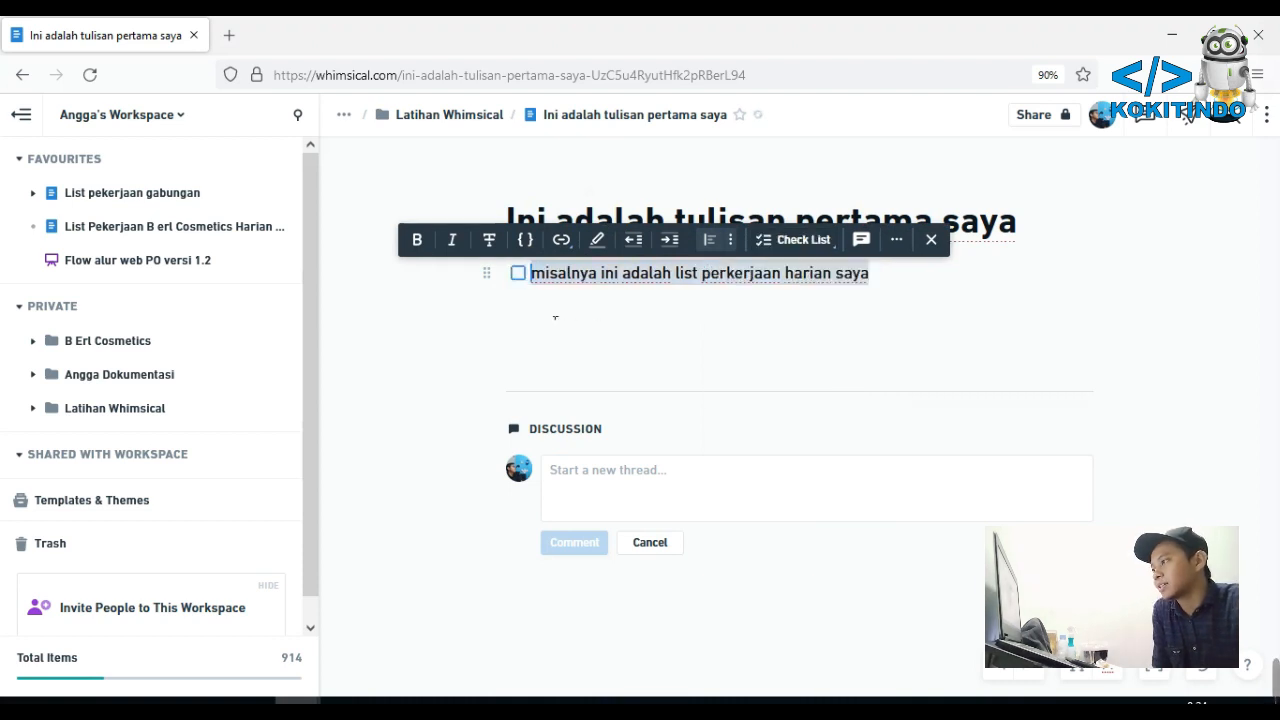
{"action": "left_click", "coordinate": [518, 275]}
{"action": "left_click", "coordinate": [518, 274]}
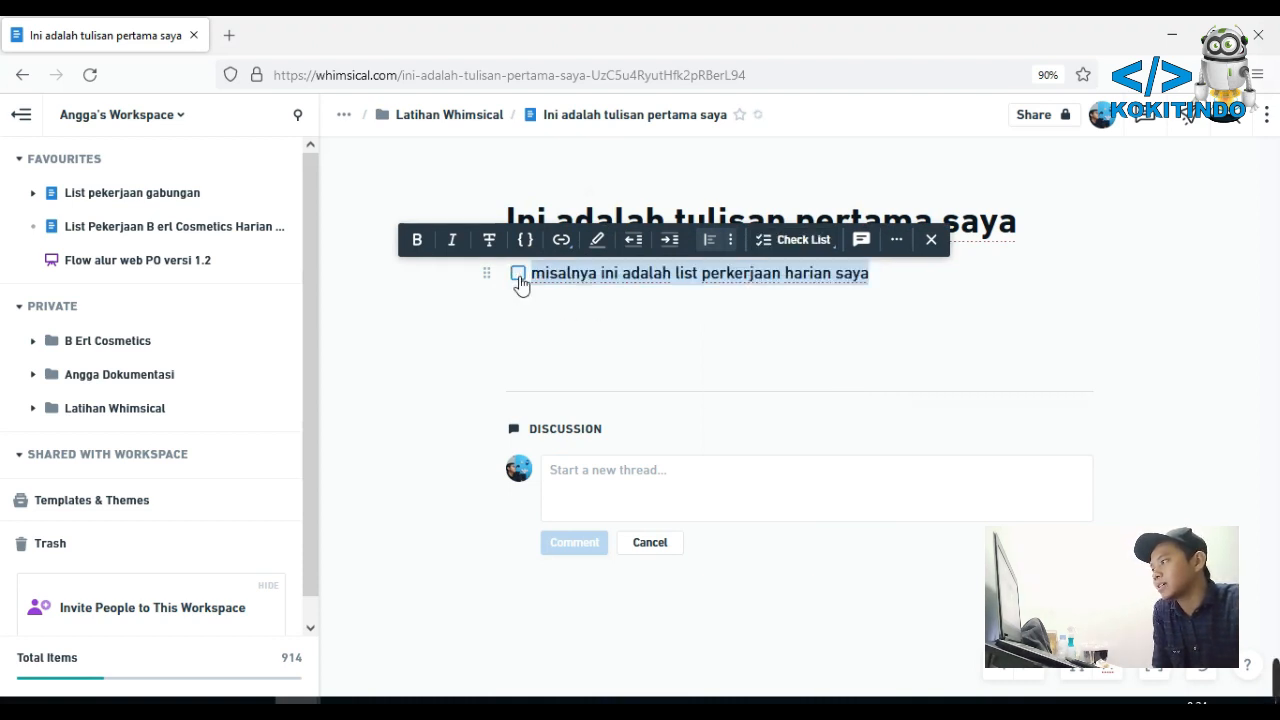
{"action": "left_click", "coordinate": [790, 240]}
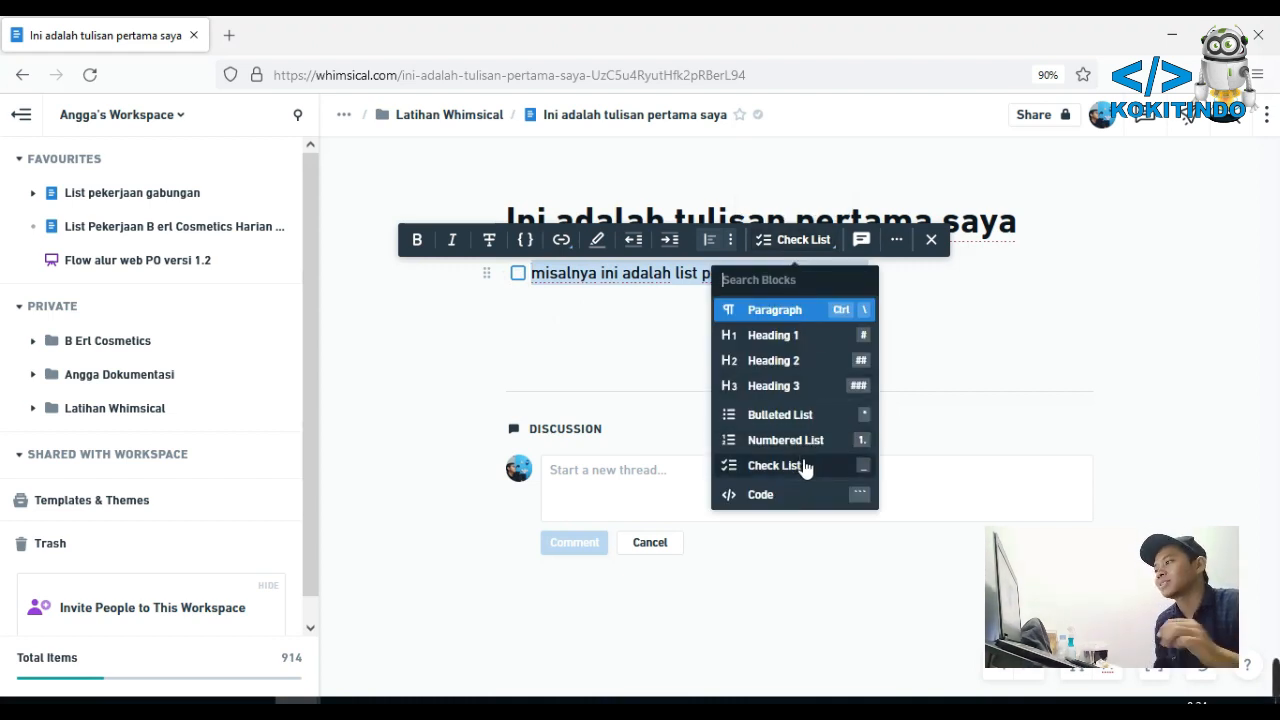
{"action": "left_click", "coordinate": [683, 359]}
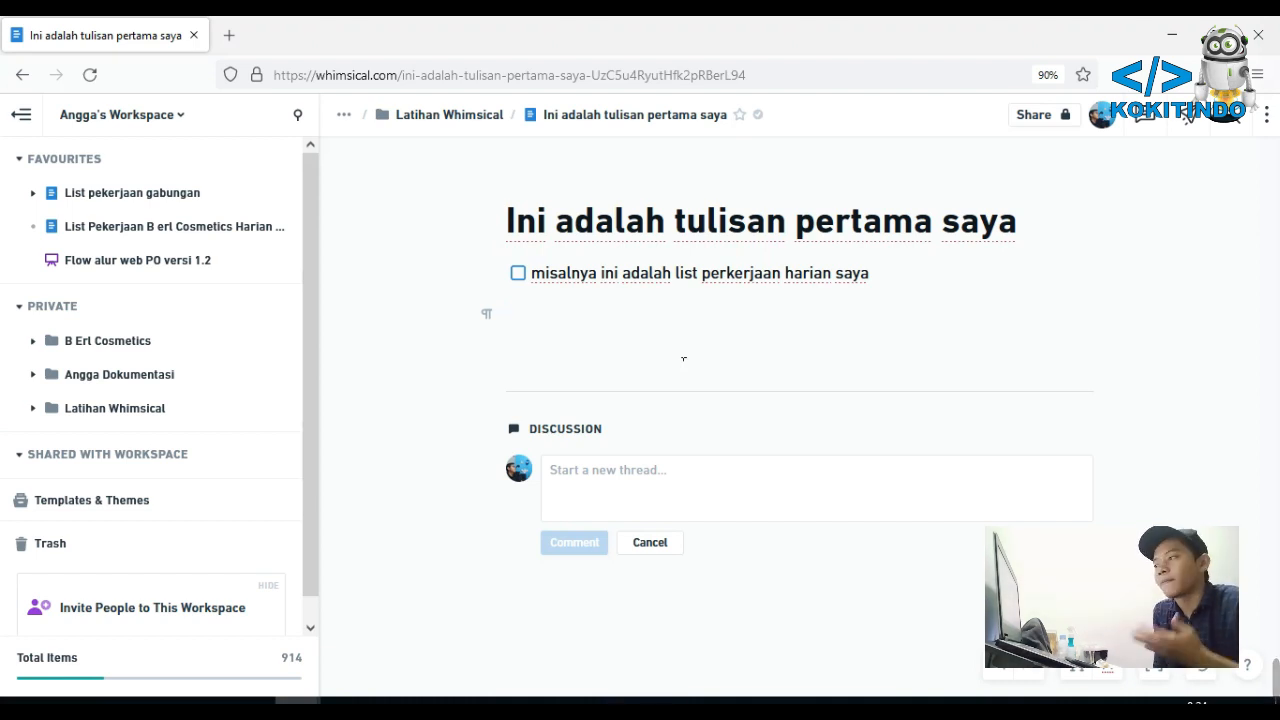
Create a blank board in the Latihan Whimsical folder and place a 16 x 8 rounded rectangle near its upper middle
{"action": "left_click", "coordinate": [281, 410]}
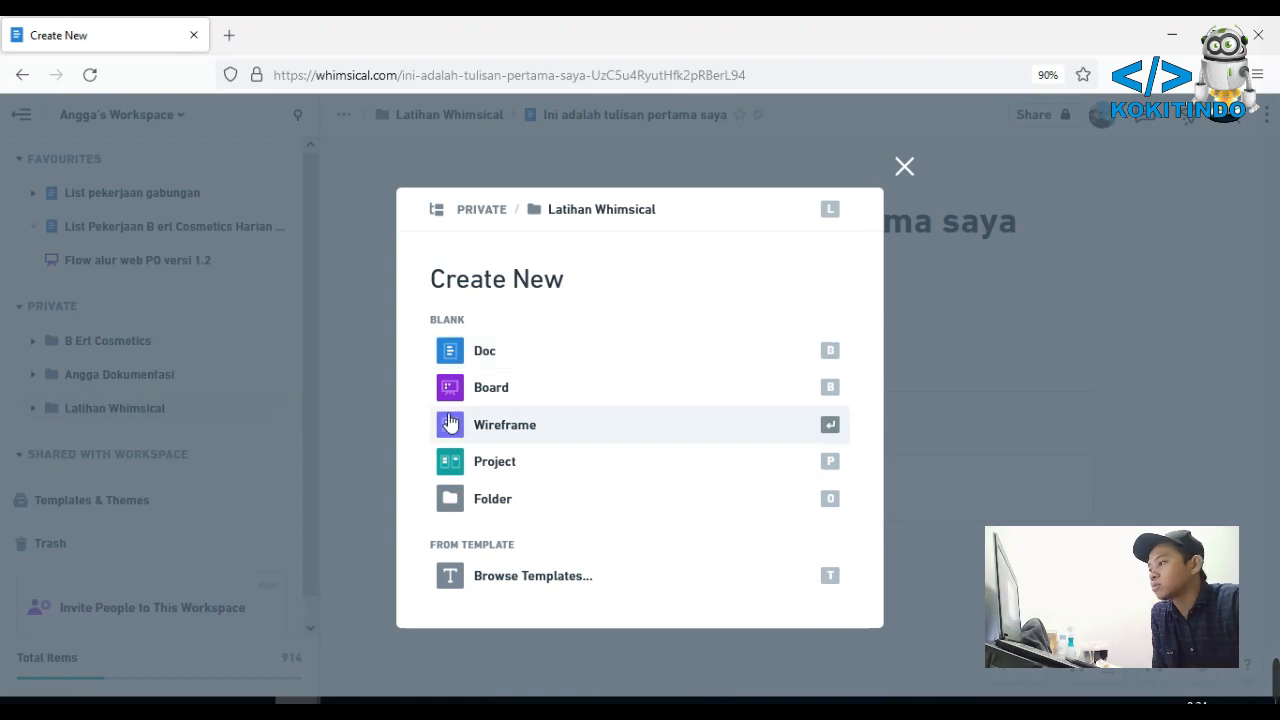
{"action": "left_click", "coordinate": [560, 387]}
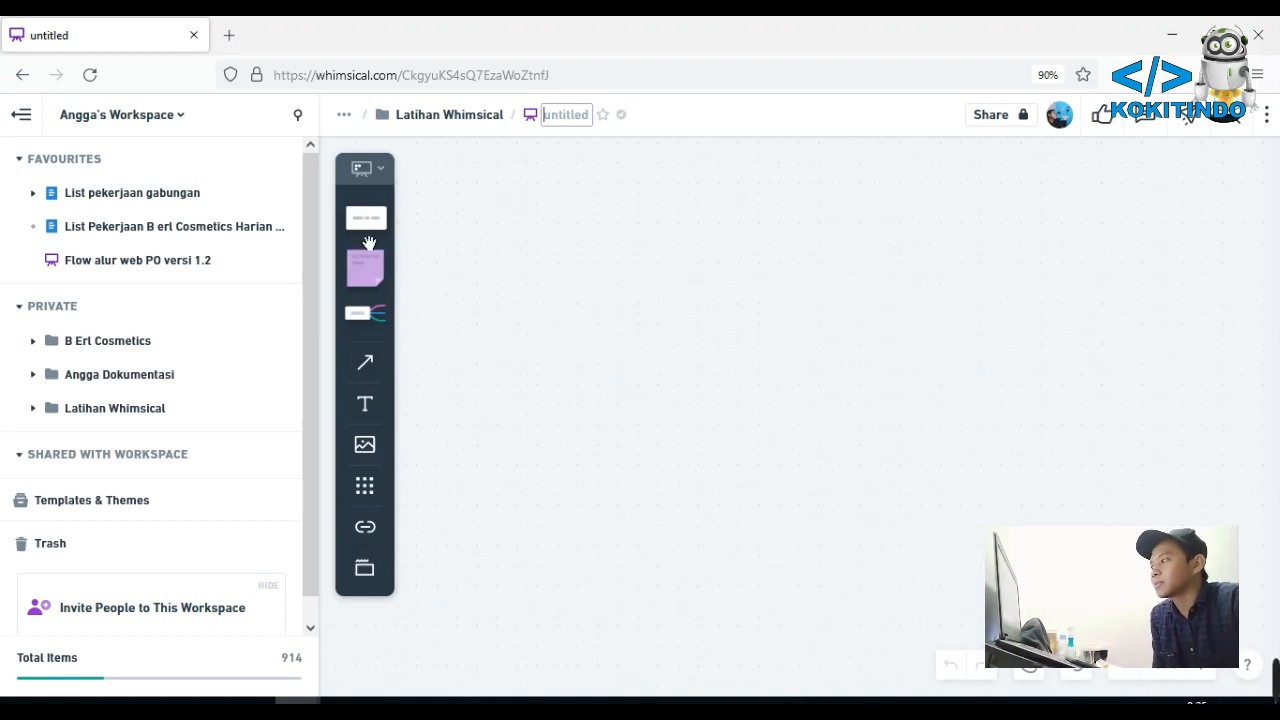
{"action": "mouse_move", "coordinate": [369, 243]}
{"action": "left_click", "coordinate": [416, 213]}
{"action": "left_click", "coordinate": [640, 270]}
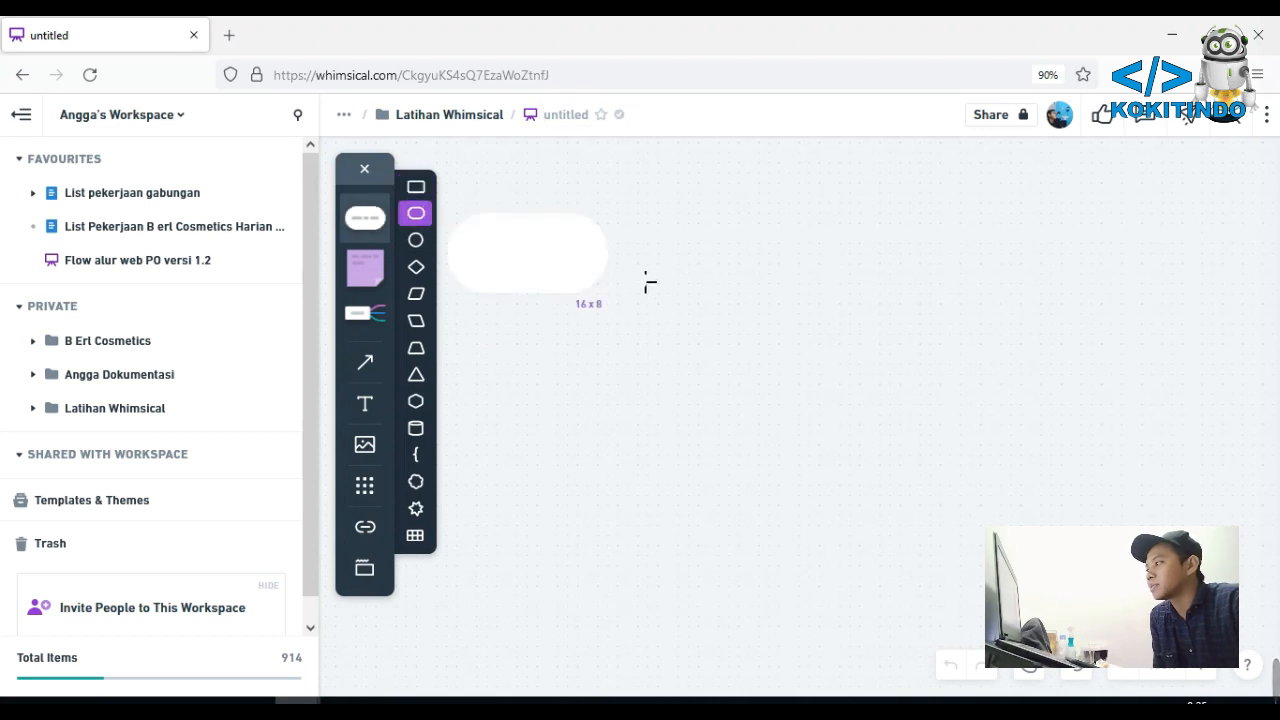
{"action": "left_click", "coordinate": [595, 410]}
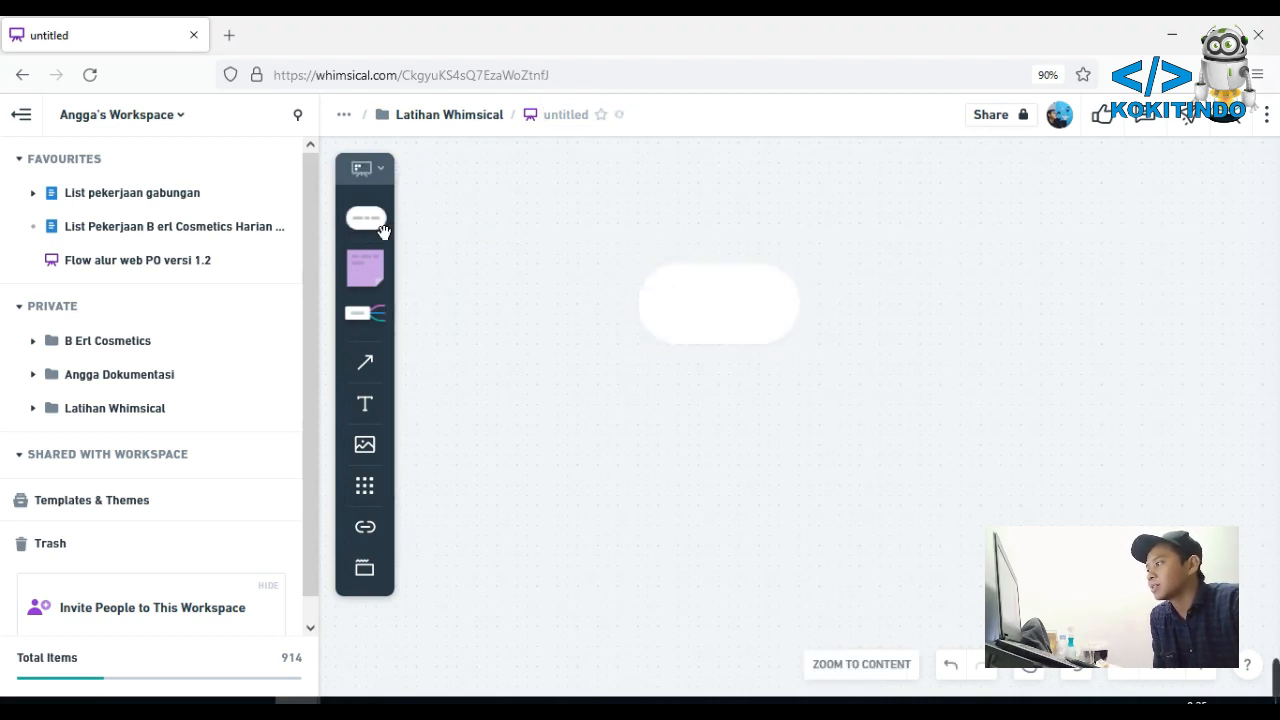
Place a 16 x 8 rectangle below and to the right of the rounded shape
{"action": "mouse_move", "coordinate": [365, 217]}
{"action": "left_click", "coordinate": [416, 187]}
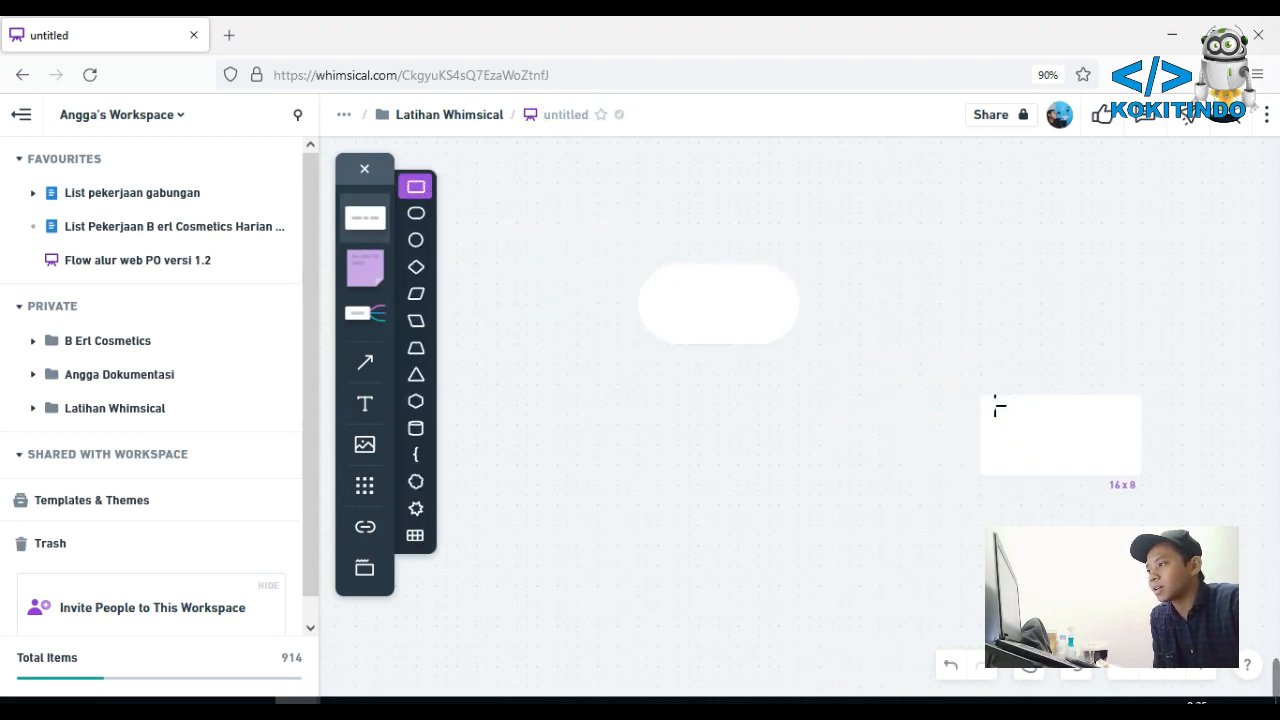
{"action": "left_click", "coordinate": [983, 397]}
{"action": "left_click", "coordinate": [812, 459]}
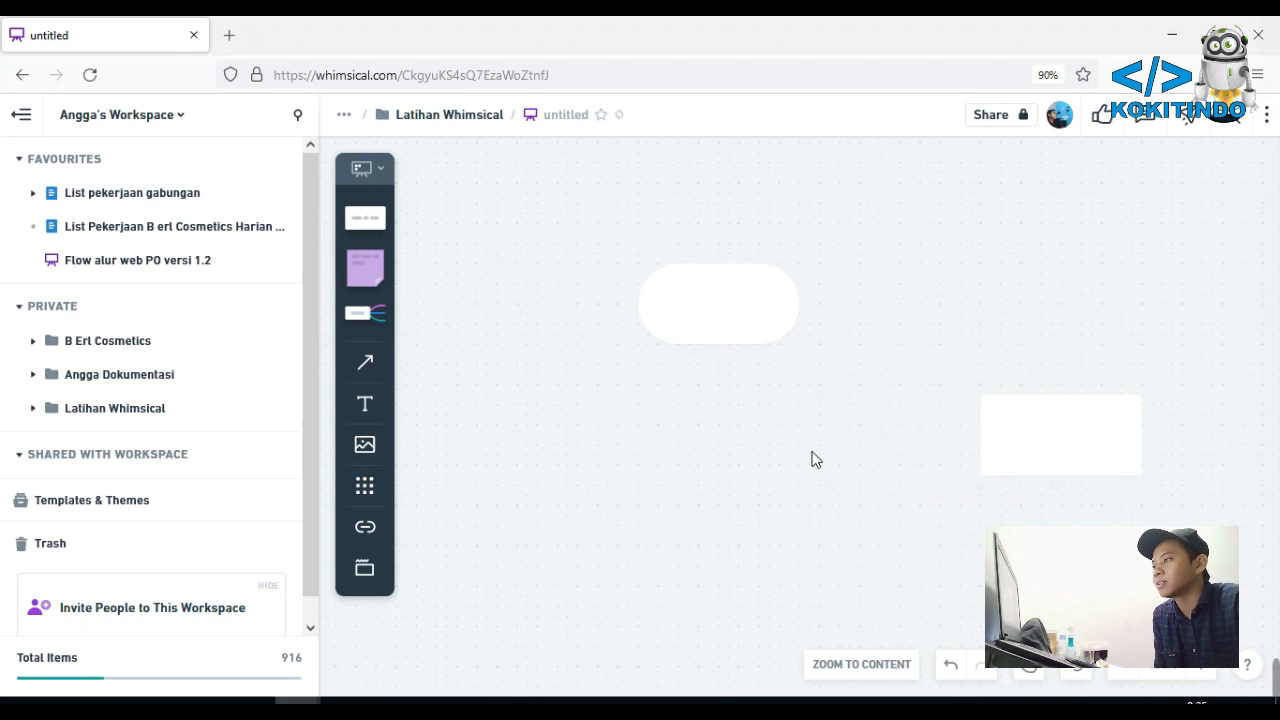
Draw an unlabelled elbow arrow from beneath the rounded shape to the left edge of the rectangle
{"action": "left_click", "coordinate": [365, 362]}
{"action": "left_click_drag", "start_coordinate": [720, 352], "coordinate": [983, 436]}
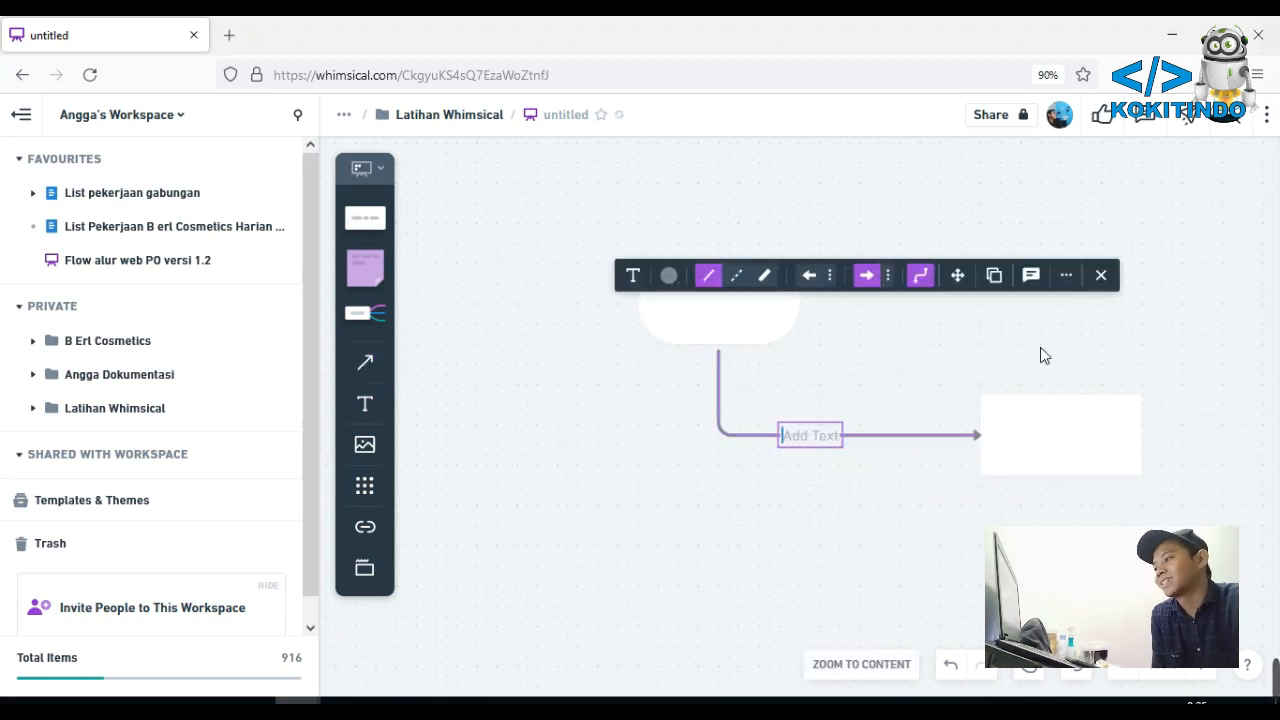
{"action": "left_click", "coordinate": [902, 416]}
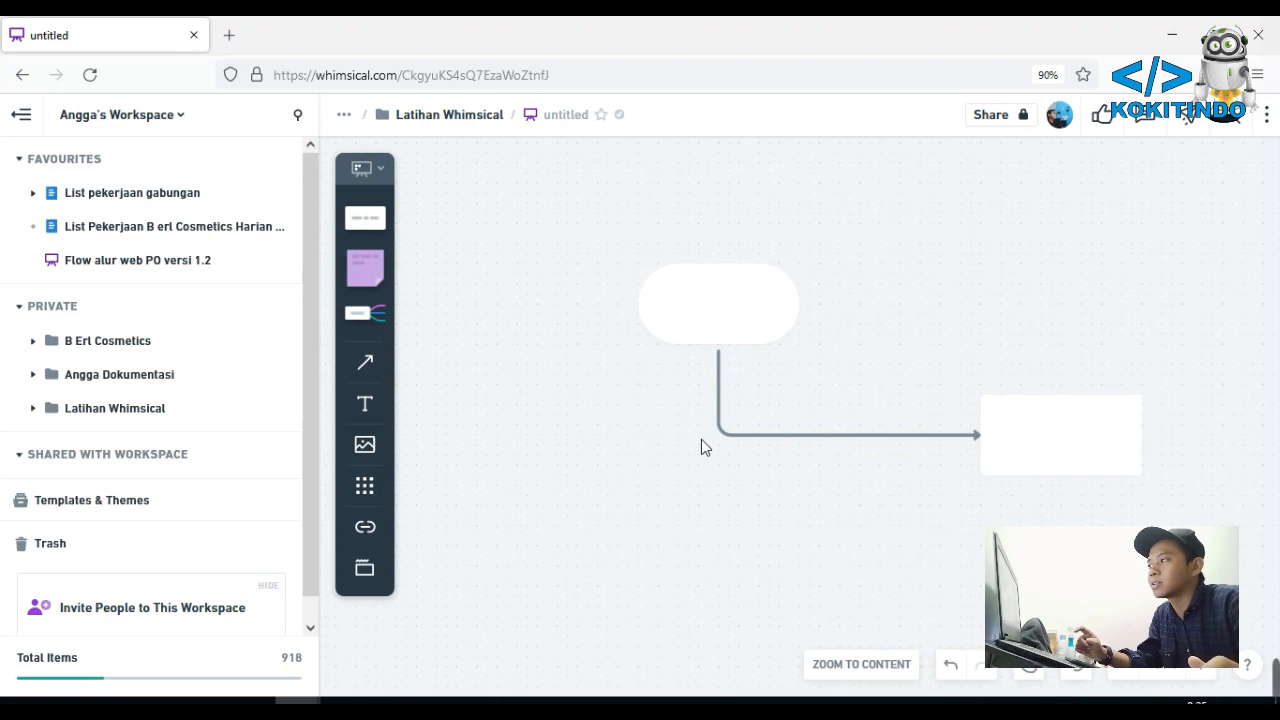
Move the rectangle to a spot below the rounded shape and beneath the arrow
{"action": "left_click_drag", "start_coordinate": [1088, 452], "coordinate": [692, 553]}
{"action": "left_click", "coordinate": [958, 451]}
{"action": "left_click", "coordinate": [963, 463]}
{"action": "left_click", "coordinate": [666, 546]}
Enter the sample text "sdf" in the rectangle and clear it
{"action": "left_click", "coordinate": [688, 545]}
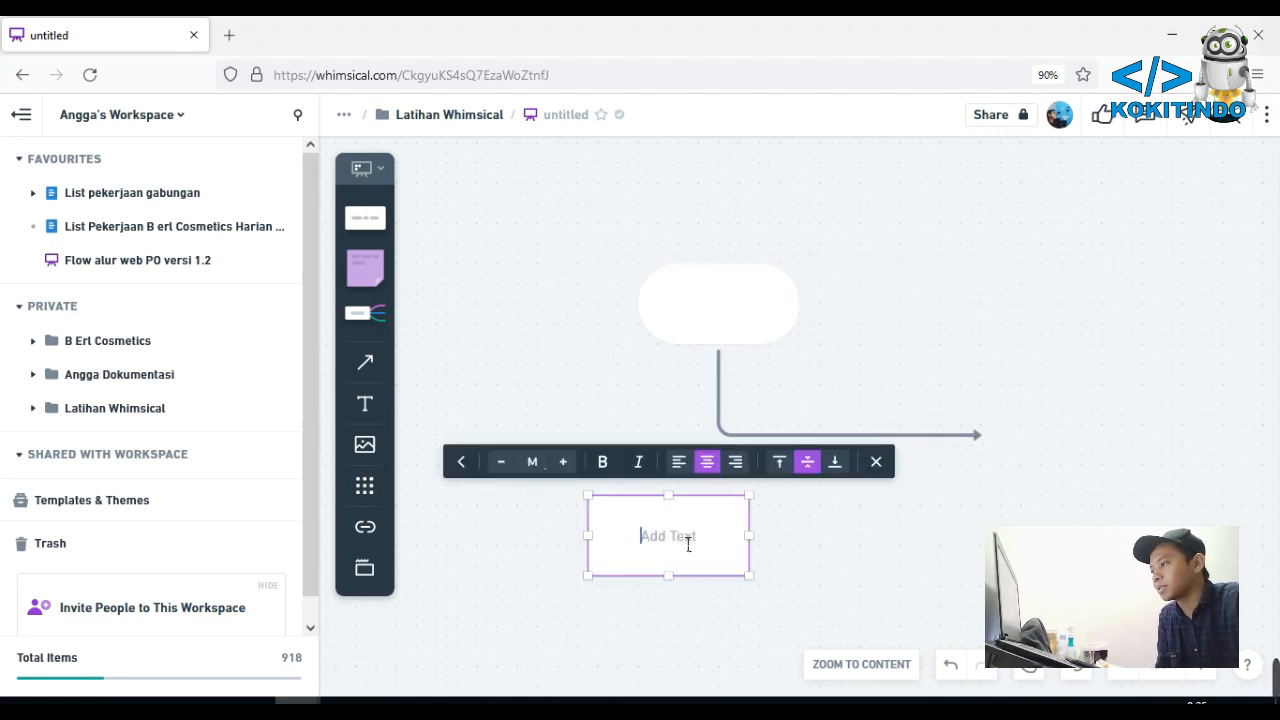
{"action": "type", "text": "sdf"}
{"action": "key", "text": "ctrl+a"}
{"action": "key", "text": "BackSpace"}
Set the rectangle's text size to S, try left and right alignment, bold and italic, and restore plain centred text
{"action": "left_click", "coordinate": [503, 461]}
{"action": "left_click", "coordinate": [679, 462]}
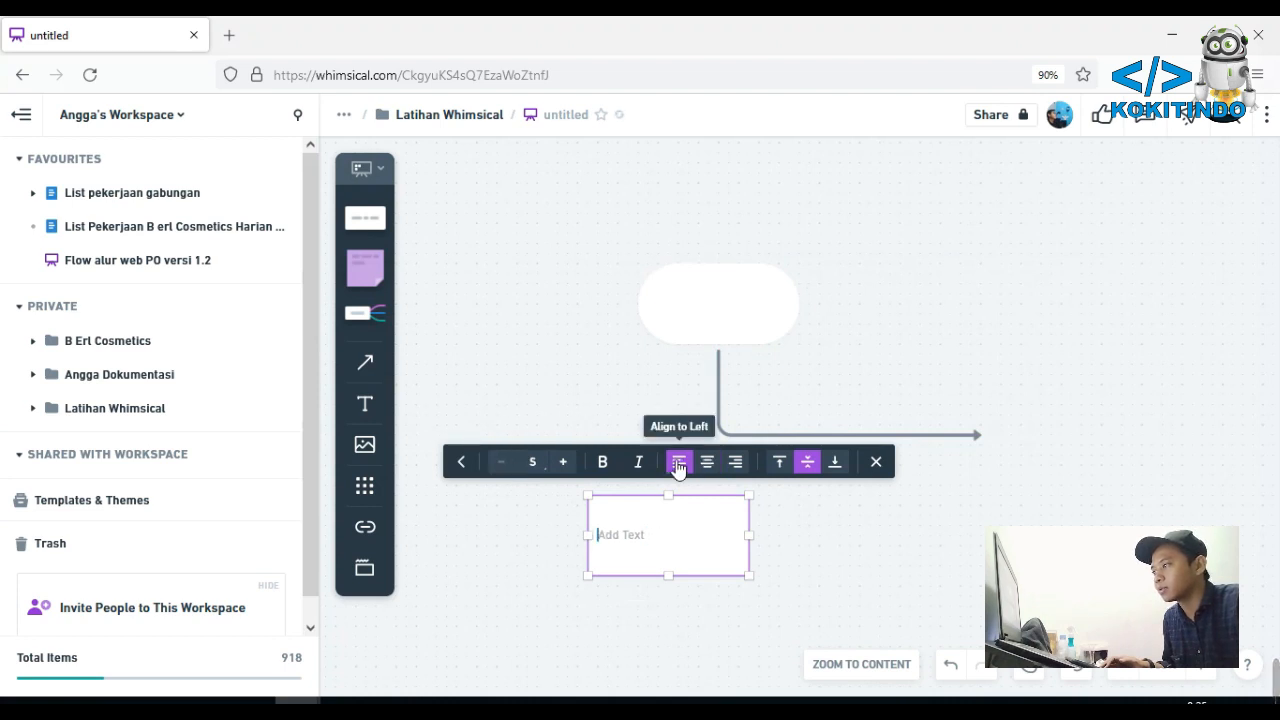
{"action": "left_click", "coordinate": [735, 462]}
{"action": "left_click", "coordinate": [703, 465]}
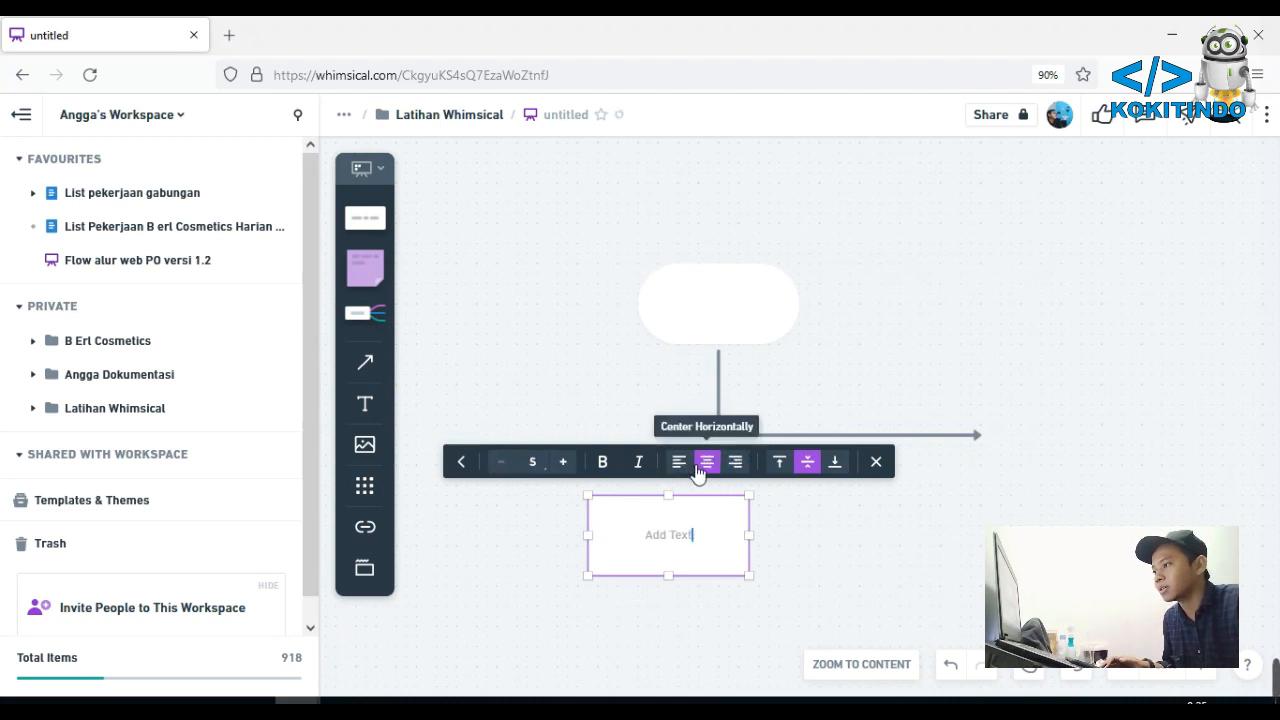
{"action": "left_click", "coordinate": [603, 463]}
{"action": "left_click", "coordinate": [603, 463]}
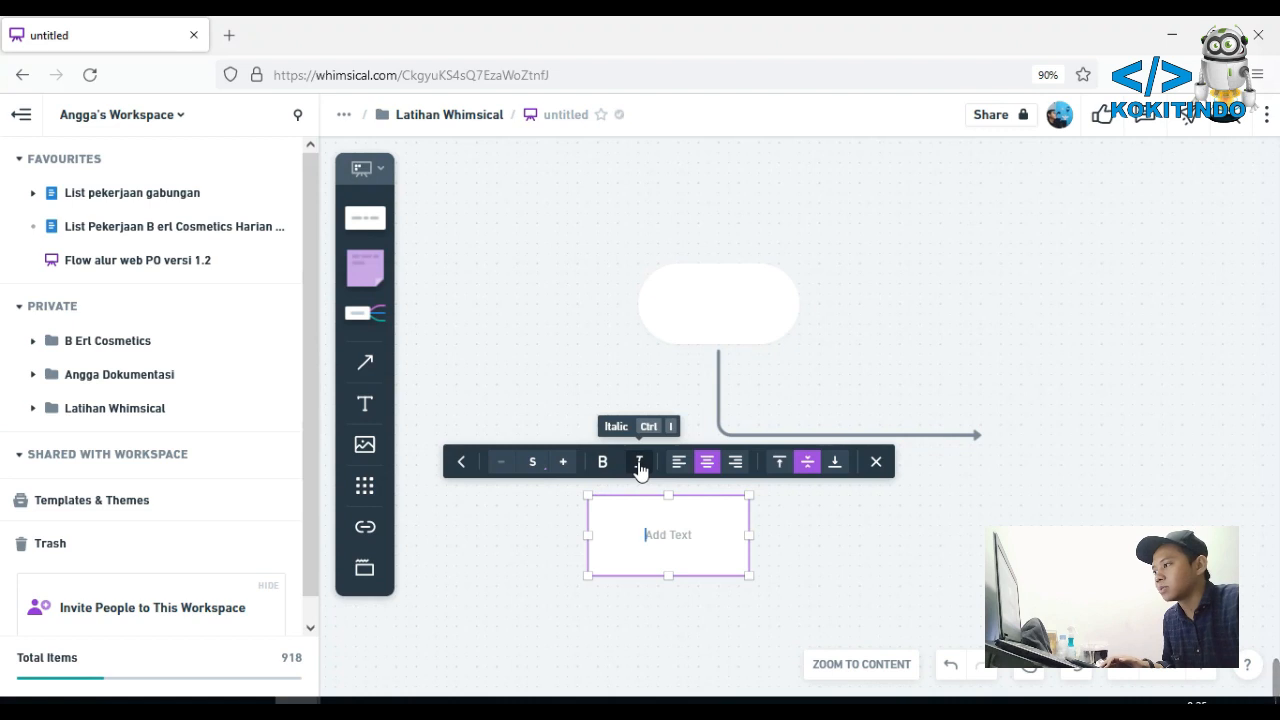
{"action": "left_click", "coordinate": [640, 465]}
{"action": "left_click", "coordinate": [640, 467]}
Delete the rectangle and the arrow, keeping only the rounded shape on the board
{"action": "left_click", "coordinate": [814, 549]}
{"action": "left_click", "coordinate": [661, 536]}
{"action": "key", "text": "Delete"}
{"action": "left_click", "coordinate": [745, 414]}
{"action": "key", "text": "Delete"}
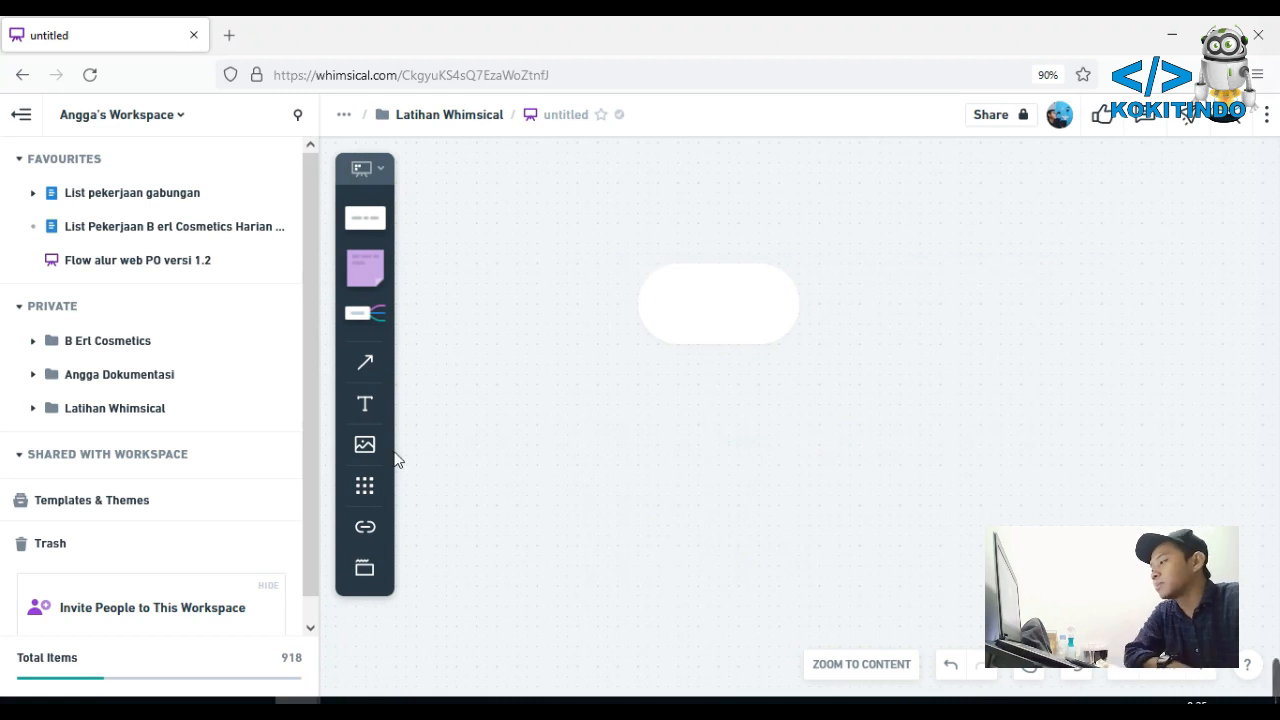
Examine the icon library's categories and the available flowchart shapes
{"action": "left_click", "coordinate": [379, 497]}
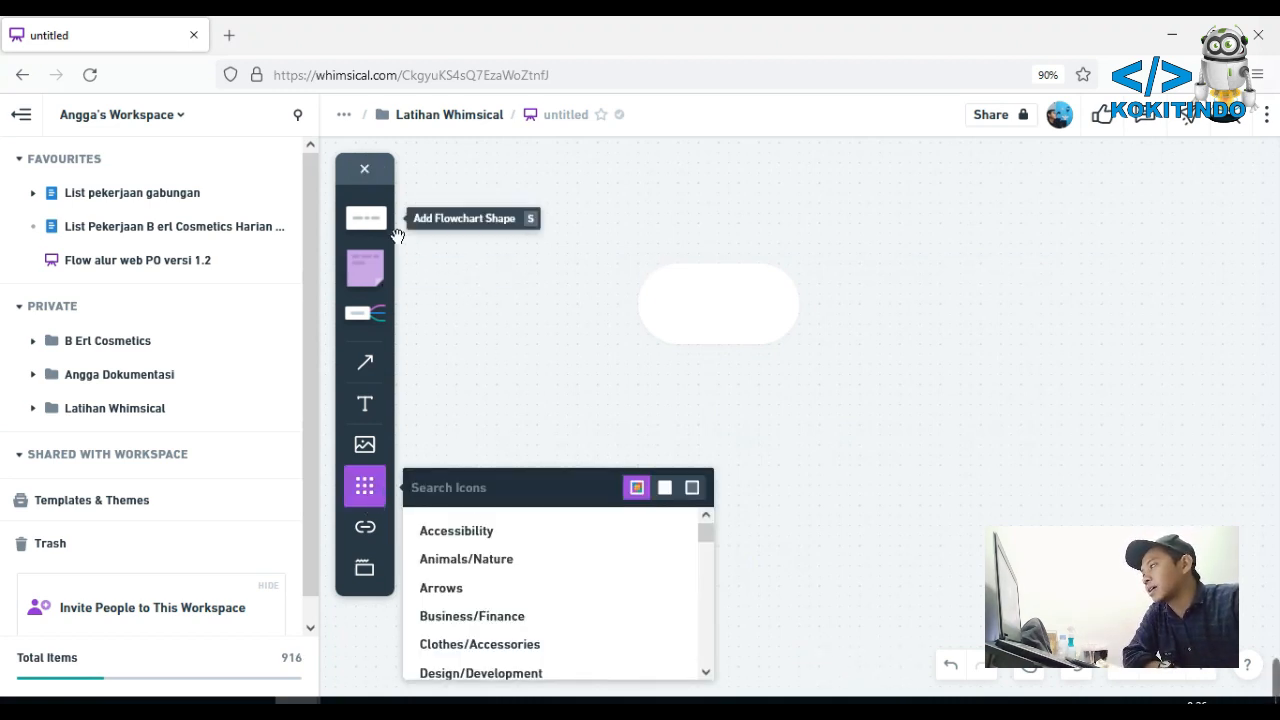
{"action": "mouse_move", "coordinate": [394, 234]}
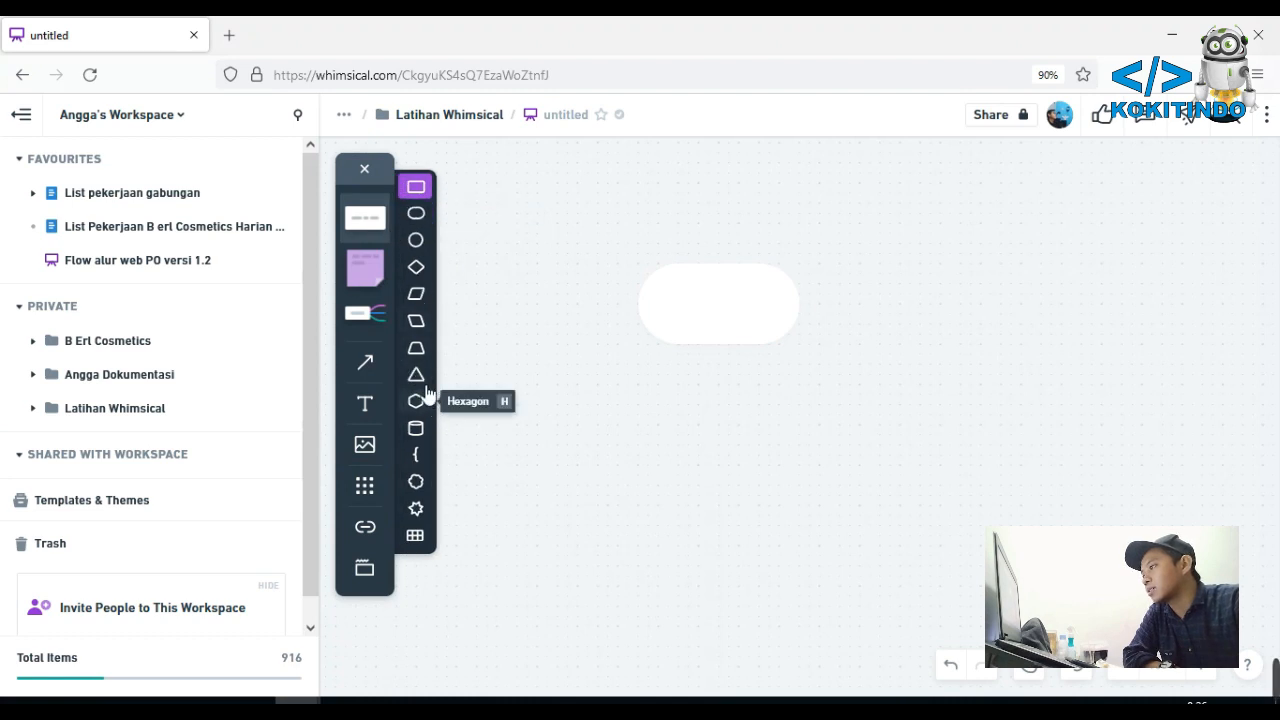
{"action": "left_click", "coordinate": [365, 487]}
{"action": "scroll", "coordinate": [494, 523], "scroll_direction": "down", "scroll_amount": 1}
{"action": "scroll", "coordinate": [506, 523], "scroll_direction": "up", "scroll_amount": 1}
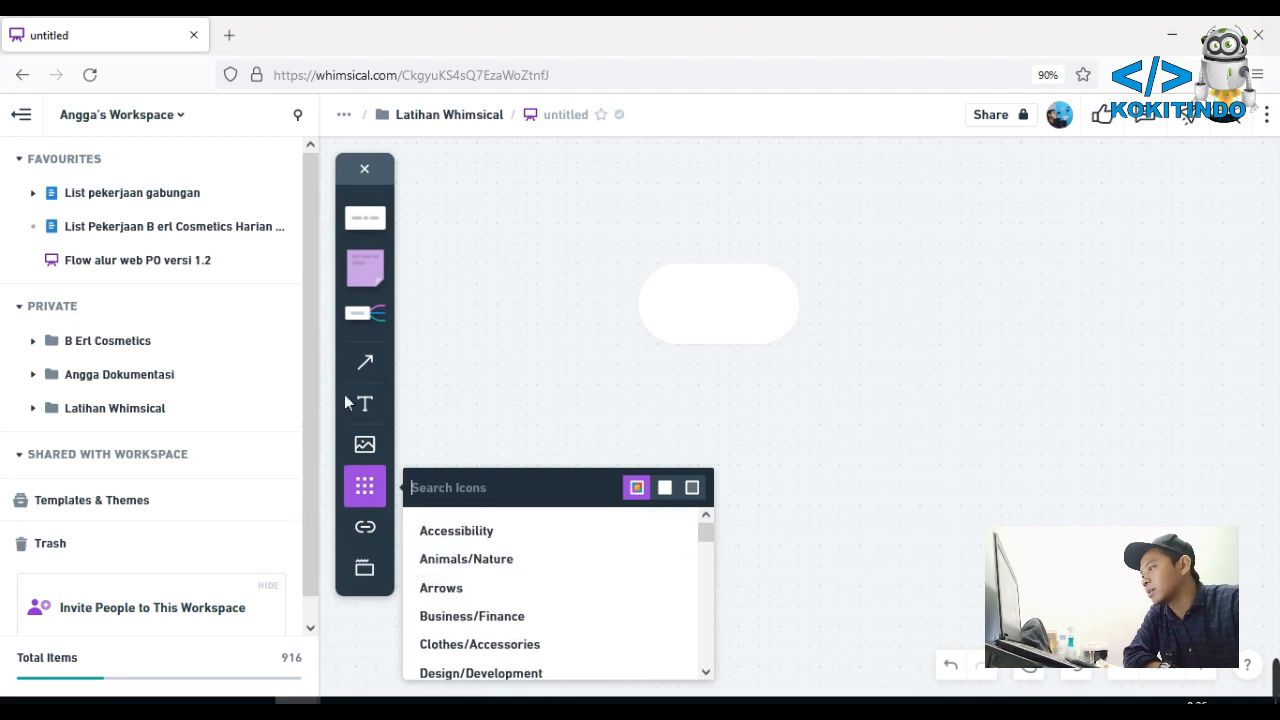
Place the house-with-leaf icon from the Energy/Environment icon category on the board, beside the rounded shape
{"action": "left_click", "coordinate": [518, 534]}
{"action": "scroll", "coordinate": [526, 560], "scroll_direction": "down", "scroll_amount": 3}
{"action": "scroll", "coordinate": [526, 560], "scroll_direction": "up", "scroll_amount": 3}
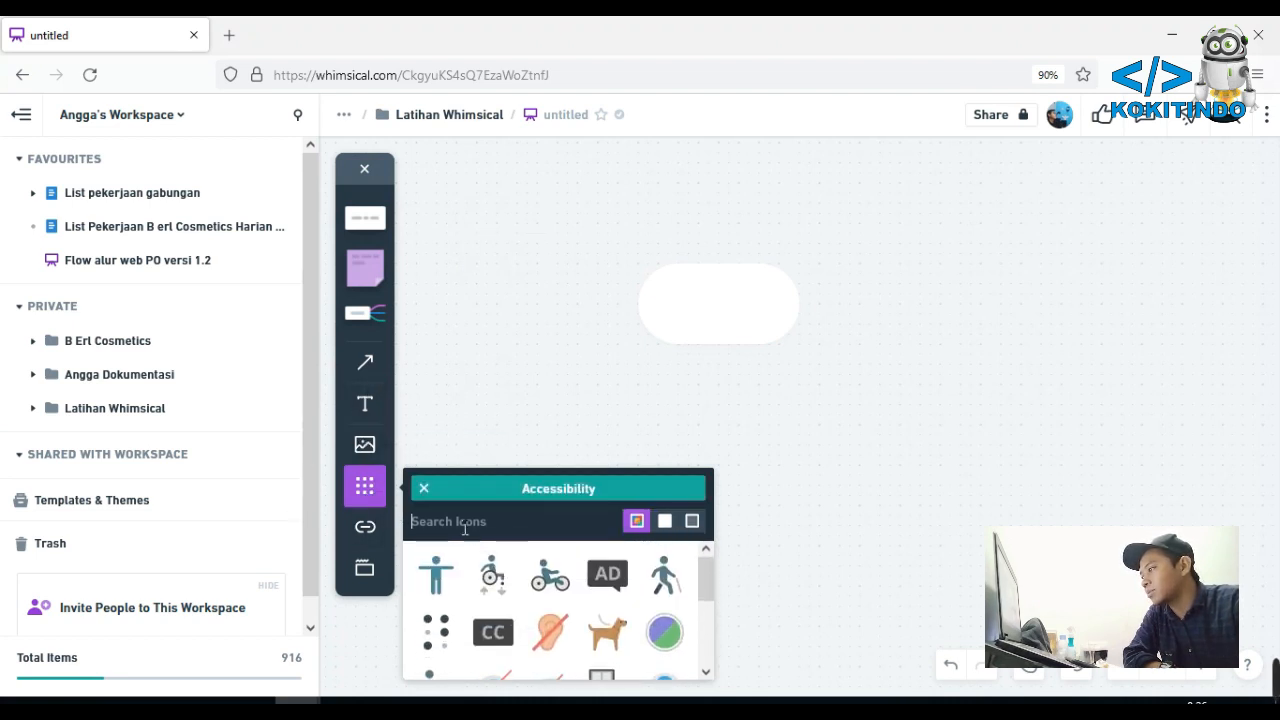
{"action": "left_click", "coordinate": [428, 494]}
{"action": "scroll", "coordinate": [503, 537], "scroll_direction": "down", "scroll_amount": 2}
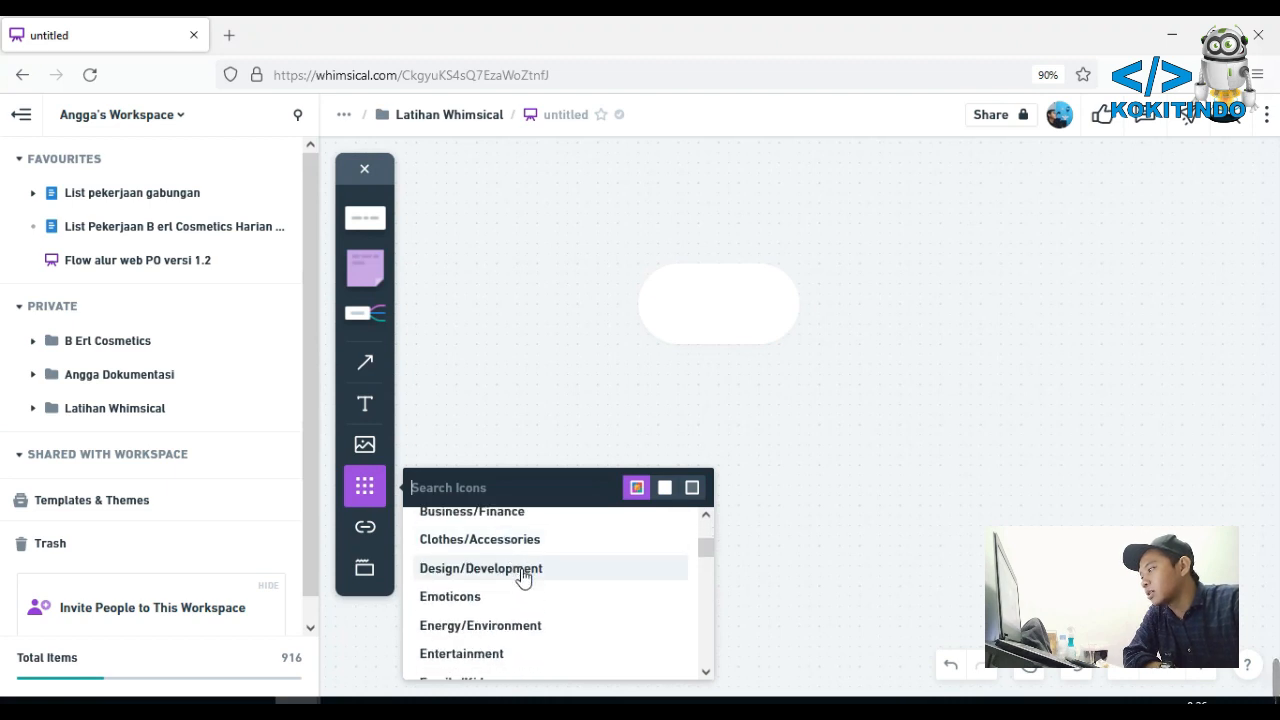
{"action": "scroll", "coordinate": [515, 585], "scroll_direction": "down", "scroll_amount": 2}
{"action": "left_click", "coordinate": [514, 528]}
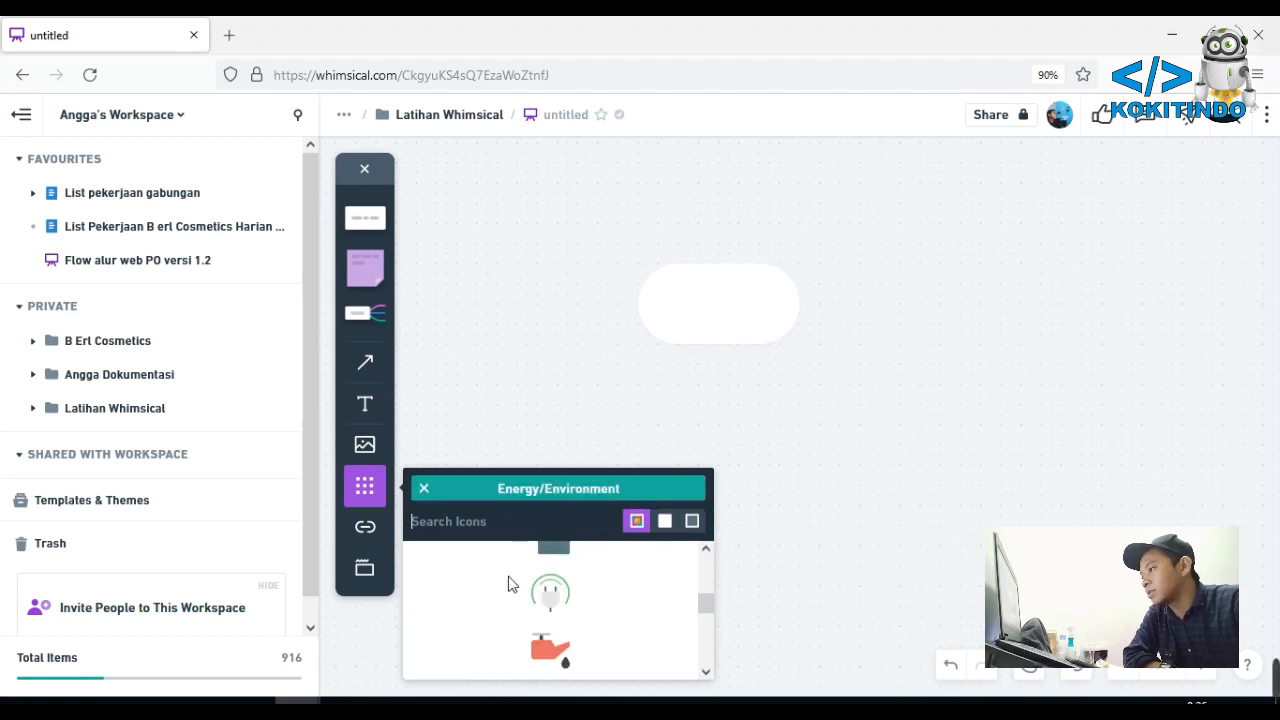
{"action": "left_click", "coordinate": [436, 593]}
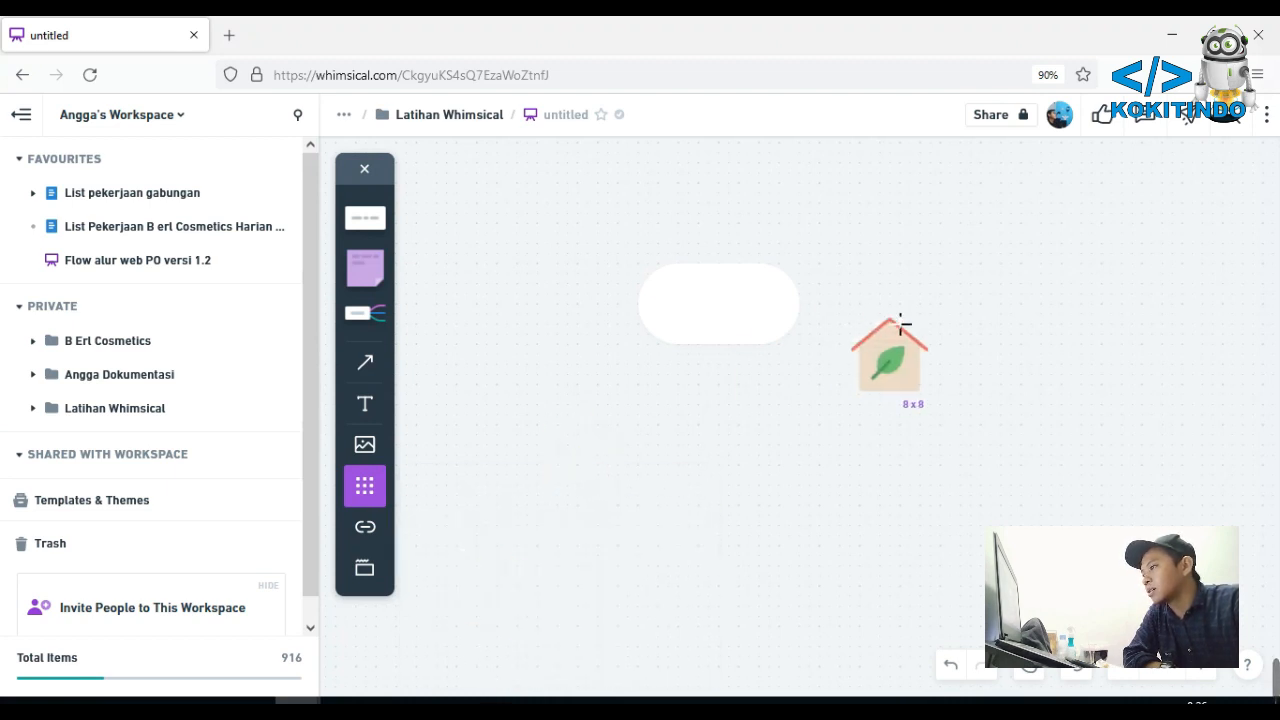
{"action": "left_click", "coordinate": [962, 318]}
Label the rounded shape "hari ini" and draw an arrow from its lower edge to the house icon
{"action": "left_click", "coordinate": [732, 318]}
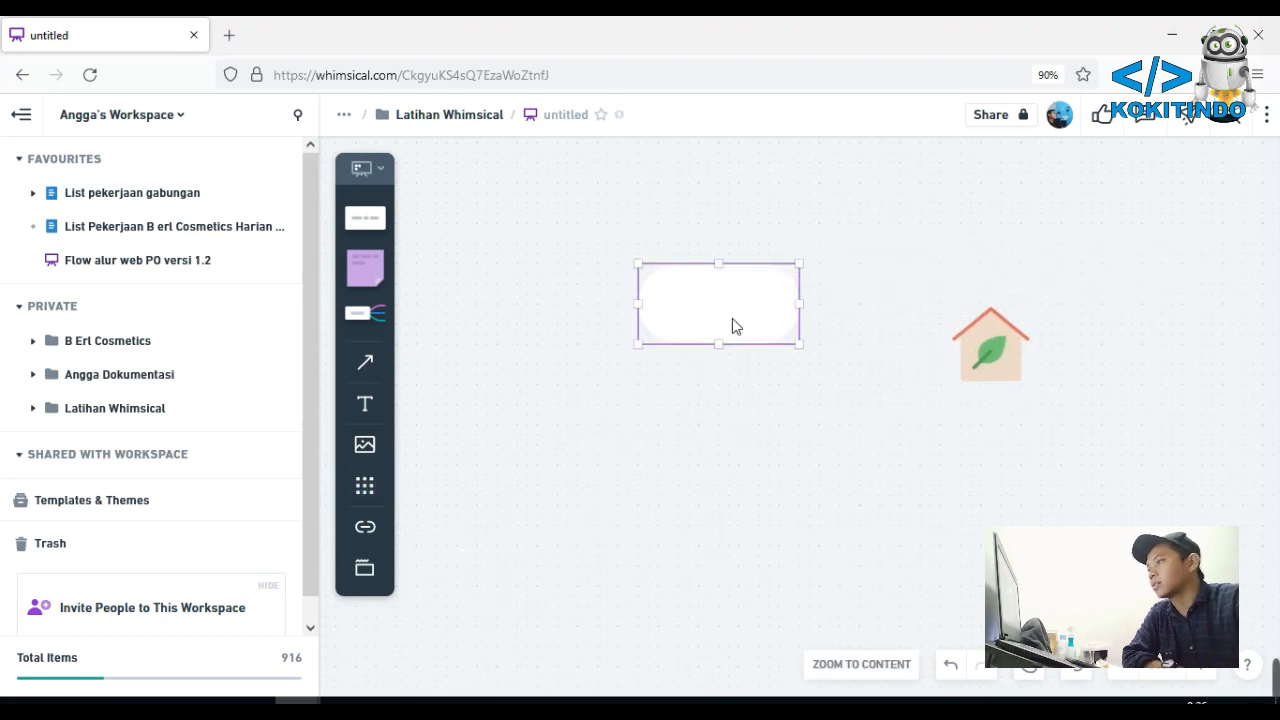
{"action": "left_click", "coordinate": [732, 318]}
{"action": "type", "text": "hari ini"}
{"action": "left_click", "coordinate": [786, 477]}
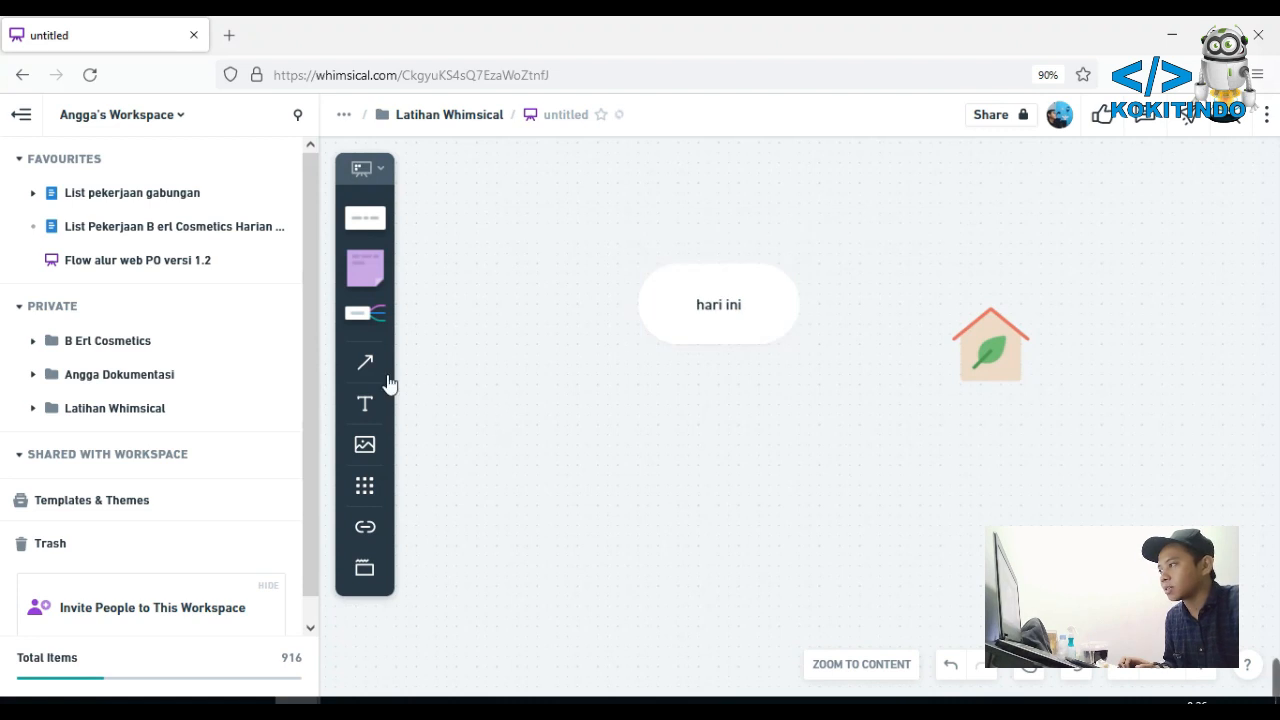
{"action": "left_click", "coordinate": [366, 364]}
{"action": "mouse_move", "coordinate": [723, 352]}
{"action": "left_mouse_down"}
{"action": "mouse_move", "coordinate": [763, 397]}
{"action": "mouse_move", "coordinate": [958, 362]}
{"action": "mouse_move", "coordinate": [966, 390]}
{"action": "left_mouse_up"}
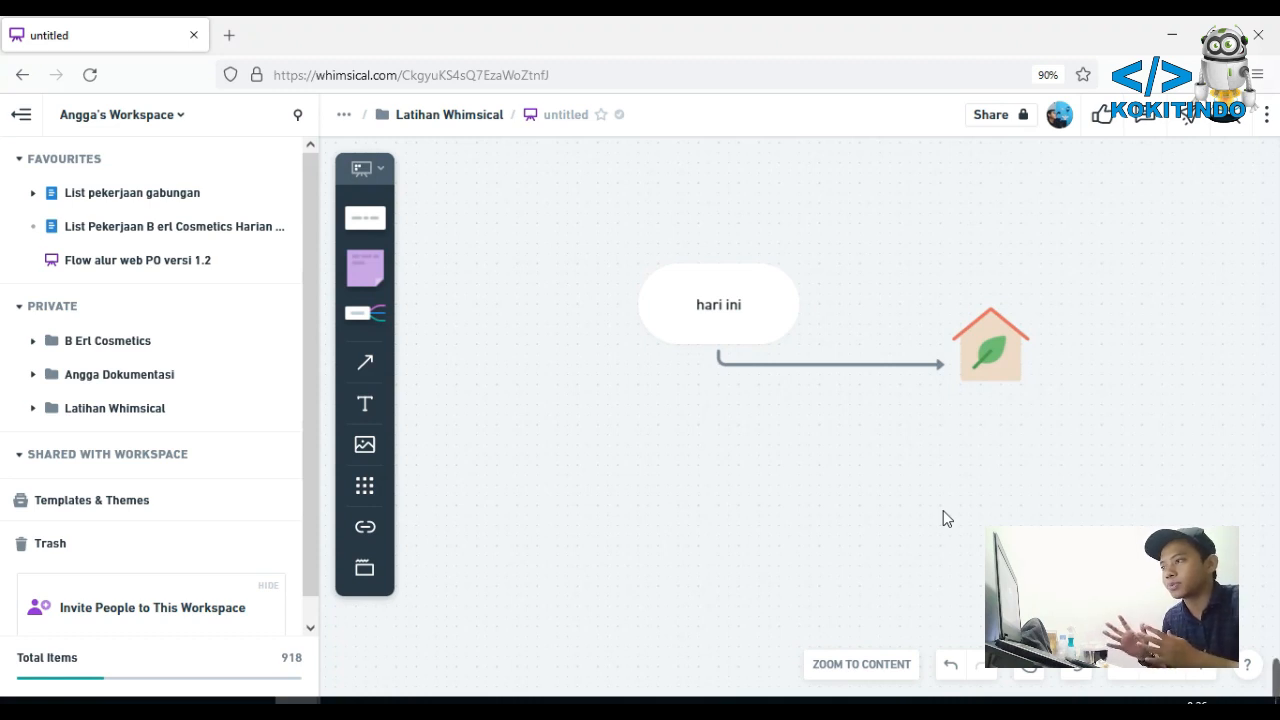
Delete everything on the board and create a blank wireframe in the Latihan Whimsical folder
{"action": "left_click_drag", "start_coordinate": [1086, 410], "coordinate": [694, 274]}
{"action": "key", "text": "Delete"}
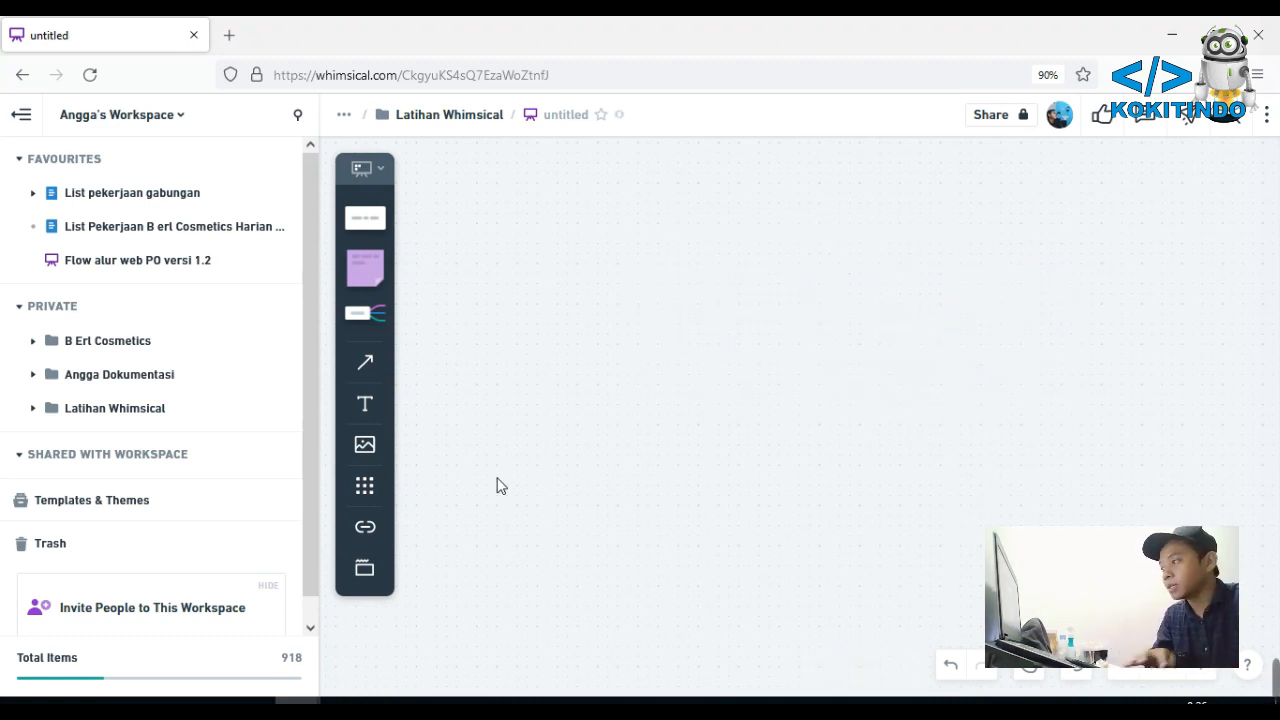
{"action": "left_click", "coordinate": [282, 410]}
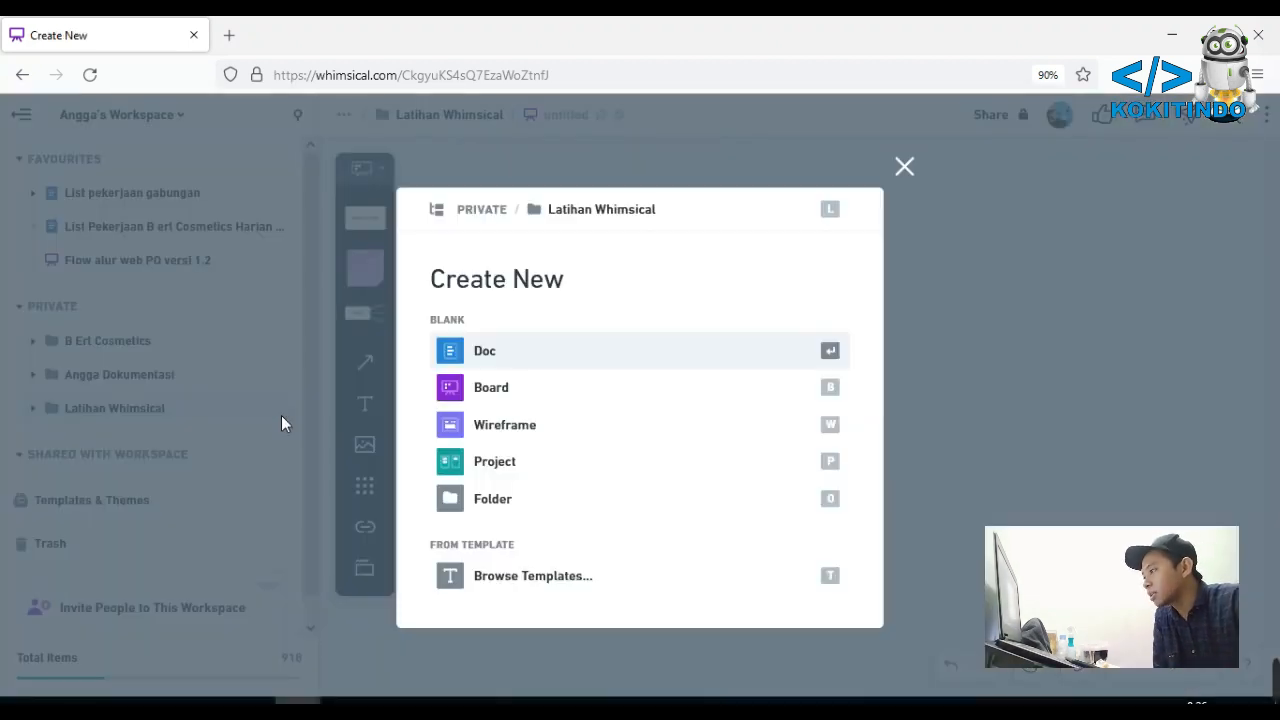
{"action": "left_click", "coordinate": [474, 426]}
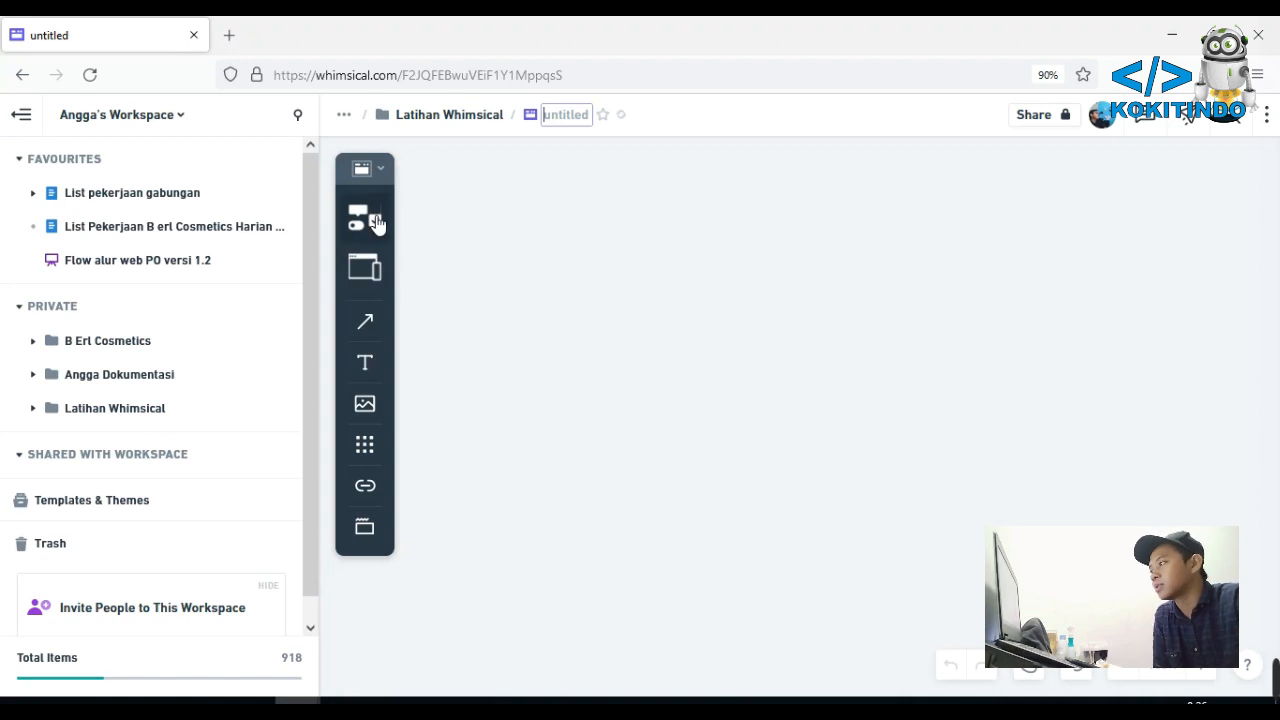
Browse the wireframe elements, place a Link element on the canvas and delete it
{"action": "left_click", "coordinate": [376, 222]}
{"action": "scroll", "coordinate": [418, 366], "scroll_direction": "down", "scroll_amount": 3}
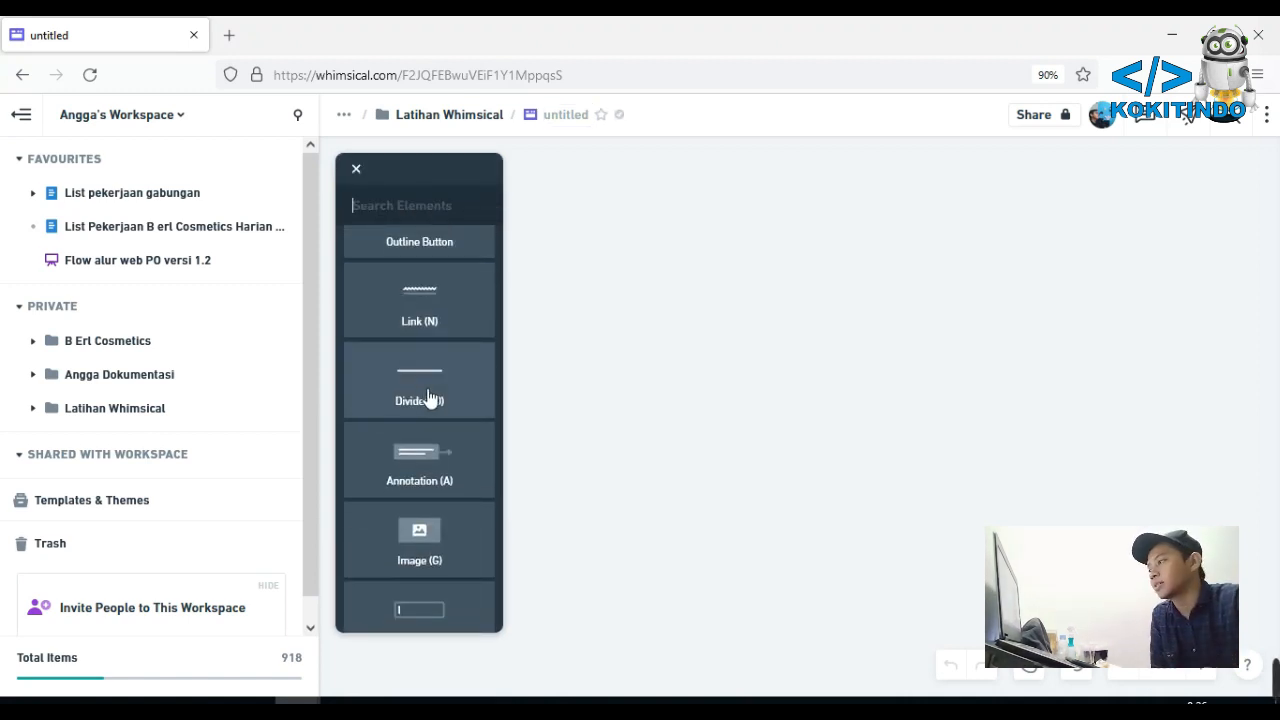
{"action": "scroll", "coordinate": [440, 369], "scroll_direction": "up", "scroll_amount": 1}
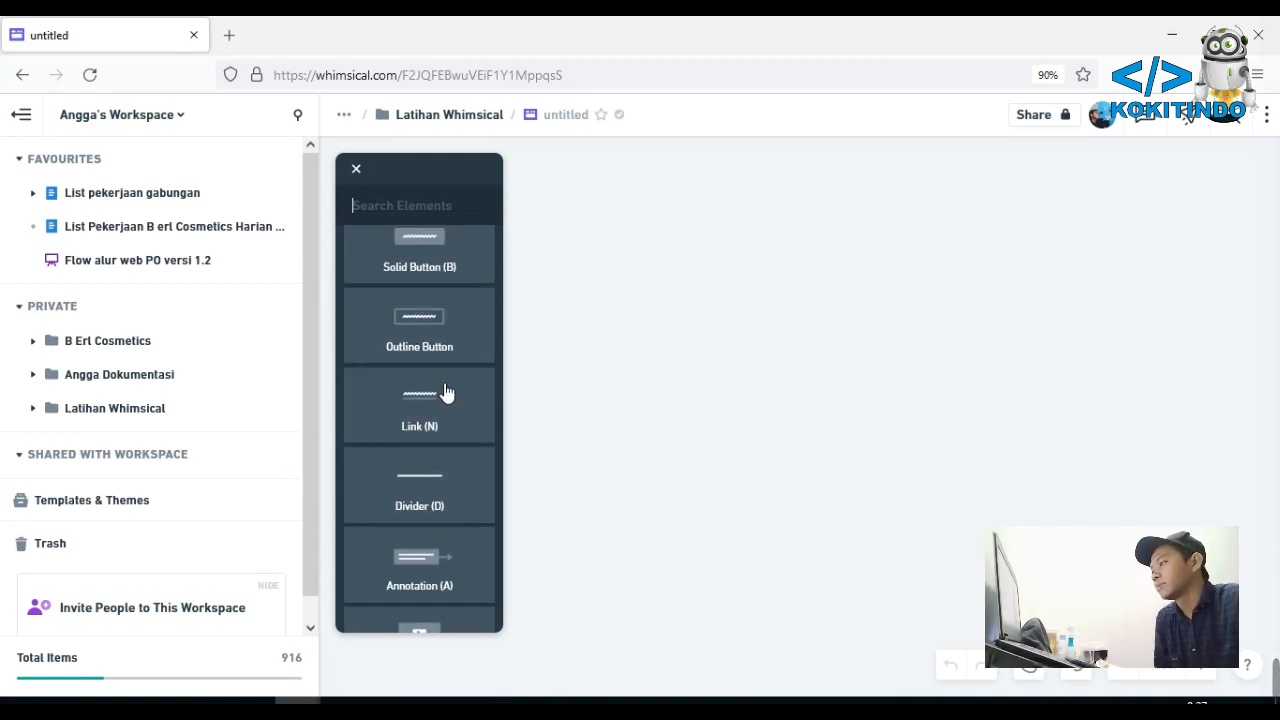
{"action": "left_click_drag", "start_coordinate": [440, 434], "coordinate": [722, 385]}
{"action": "left_click", "coordinate": [722, 352]}
{"action": "left_click", "coordinate": [720, 415]}
{"action": "left_click", "coordinate": [723, 358]}
{"action": "key", "text": "Delete"}
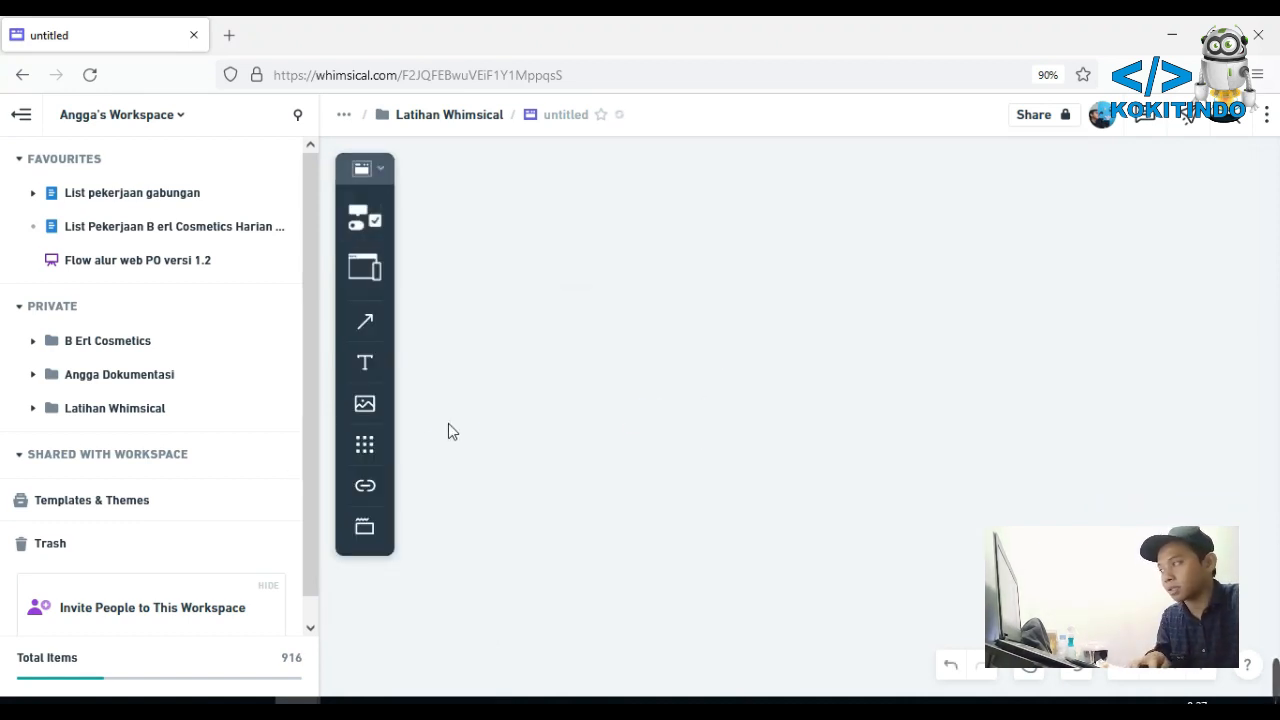
Add a Window frame to the wireframe canvas
{"action": "left_click", "coordinate": [367, 271]}
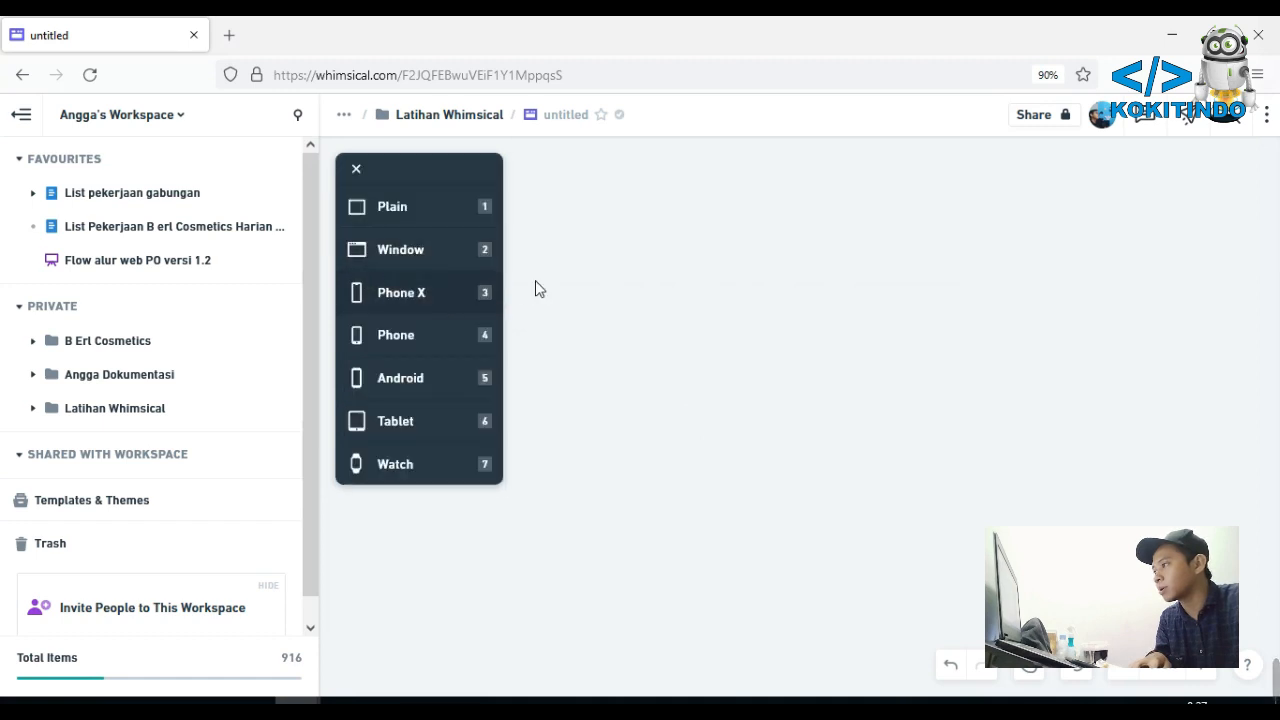
{"action": "left_click", "coordinate": [400, 250]}
{"action": "left_click", "coordinate": [586, 226]}
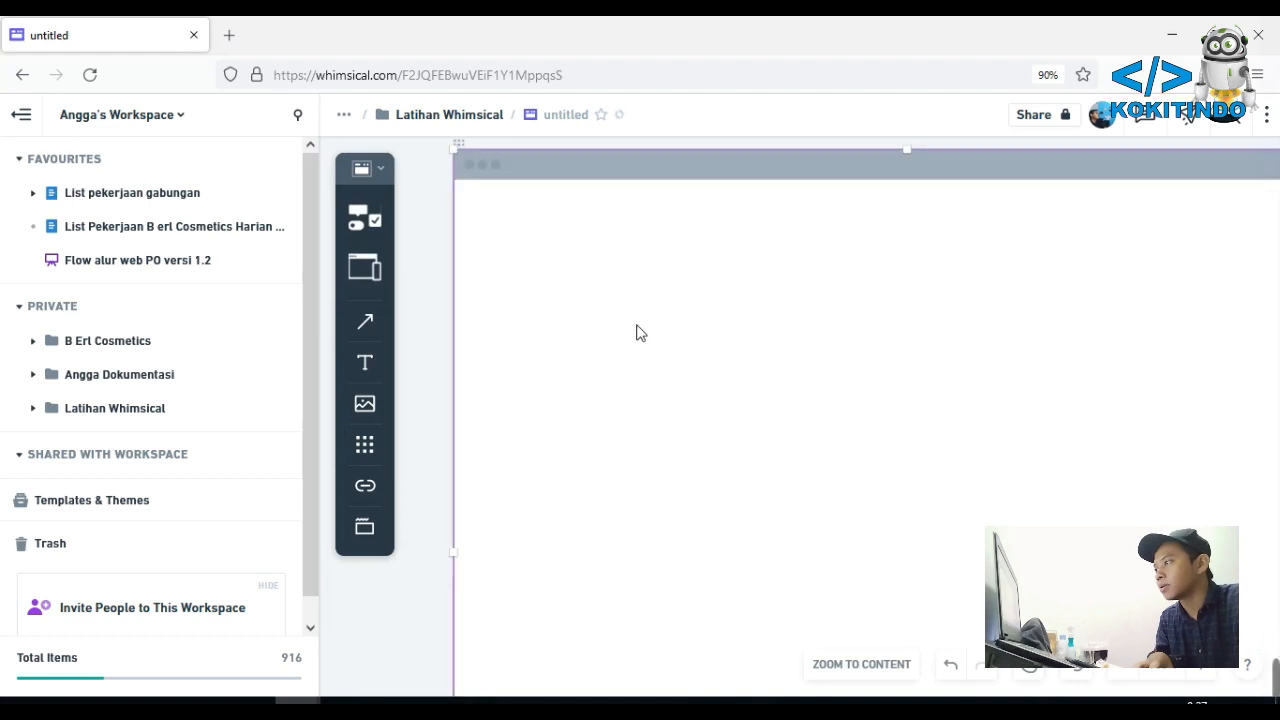
Place an input field from the element library in the upper area of the window frame
{"action": "left_click", "coordinate": [371, 233]}
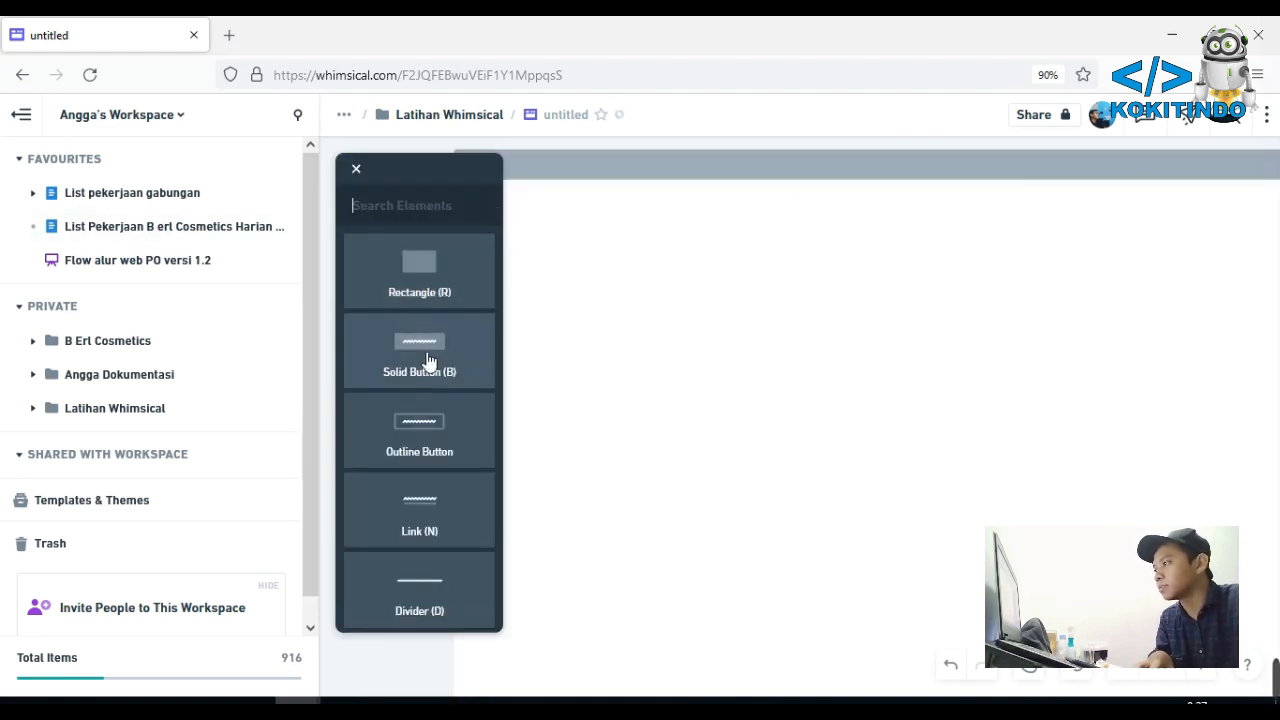
{"action": "scroll", "coordinate": [434, 410], "scroll_direction": "down", "scroll_amount": 2}
{"action": "scroll", "coordinate": [437, 460], "scroll_direction": "down", "scroll_amount": 3}
{"action": "left_click", "coordinate": [436, 518]}
{"action": "left_click", "coordinate": [634, 290]}
{"action": "left_click", "coordinate": [574, 264]}
{"action": "left_click", "coordinate": [724, 415]}
Move the input field to the horizontal middle of the window frame and widen it
{"action": "scroll", "coordinate": [819, 397], "scroll_direction": "down", "scroll_amount": 3}
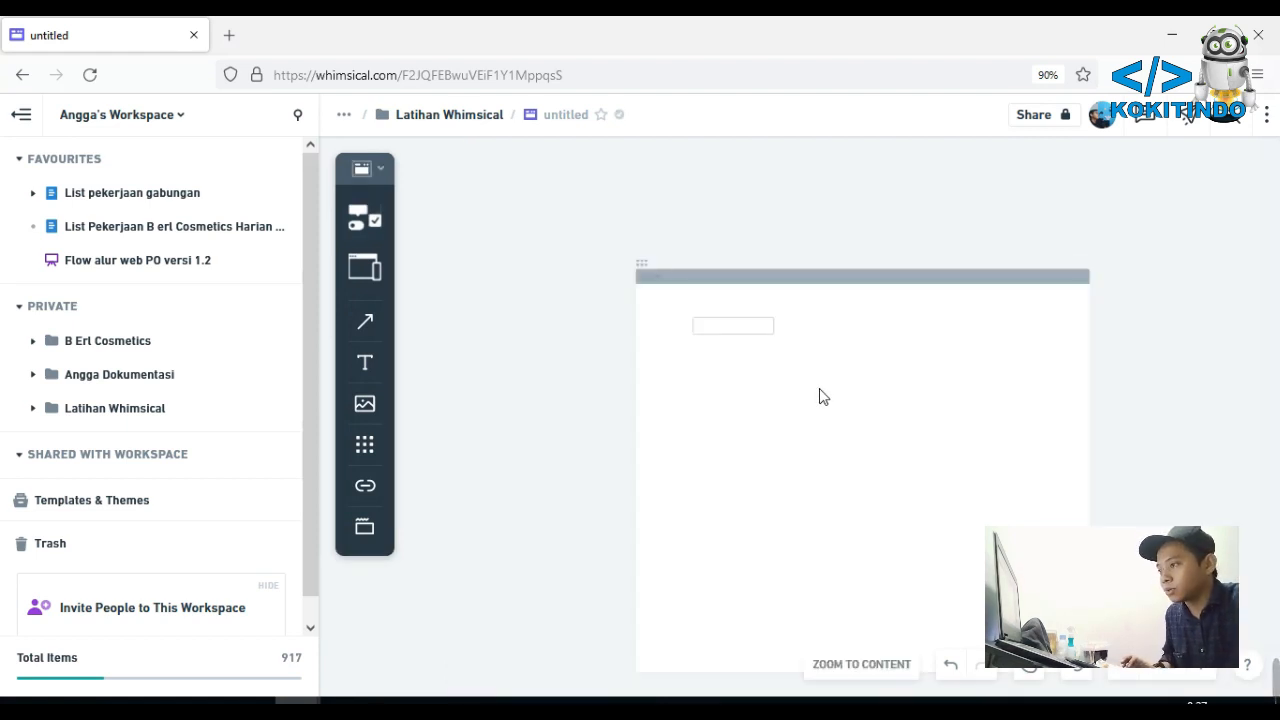
{"action": "scroll", "coordinate": [943, 466], "scroll_direction": "up", "scroll_amount": 3}
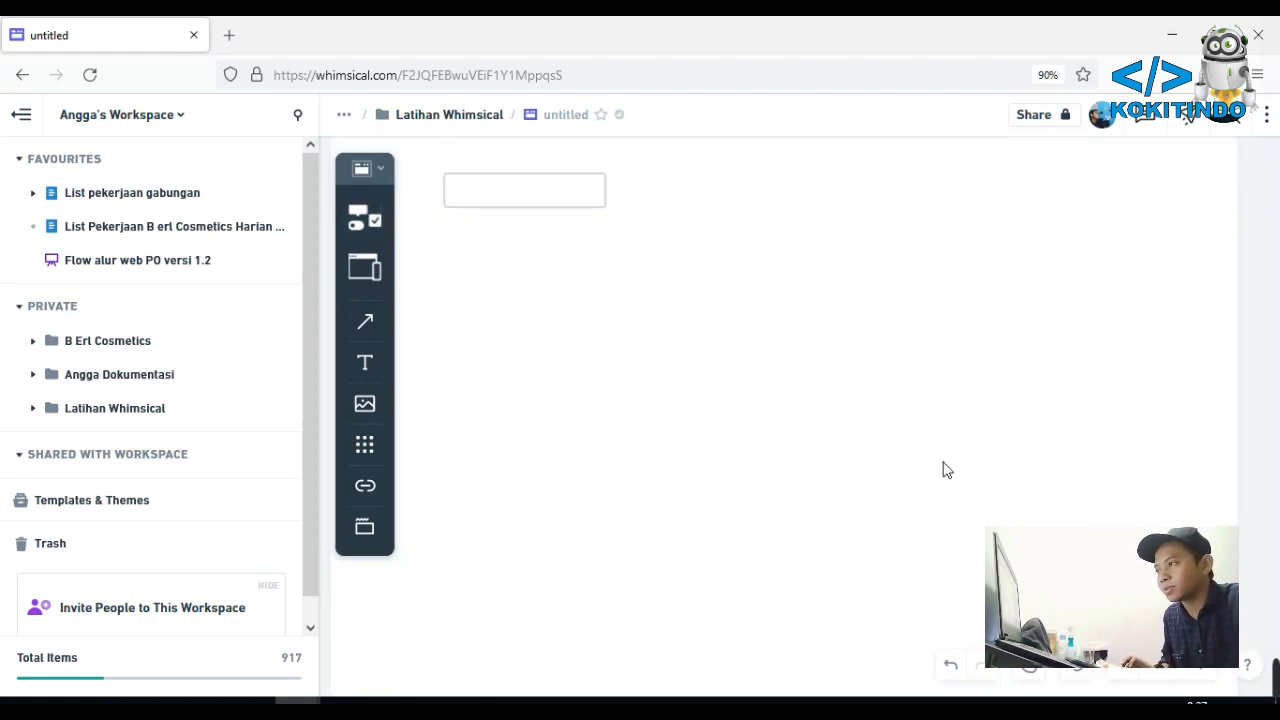
{"action": "left_click", "coordinate": [1158, 678]}
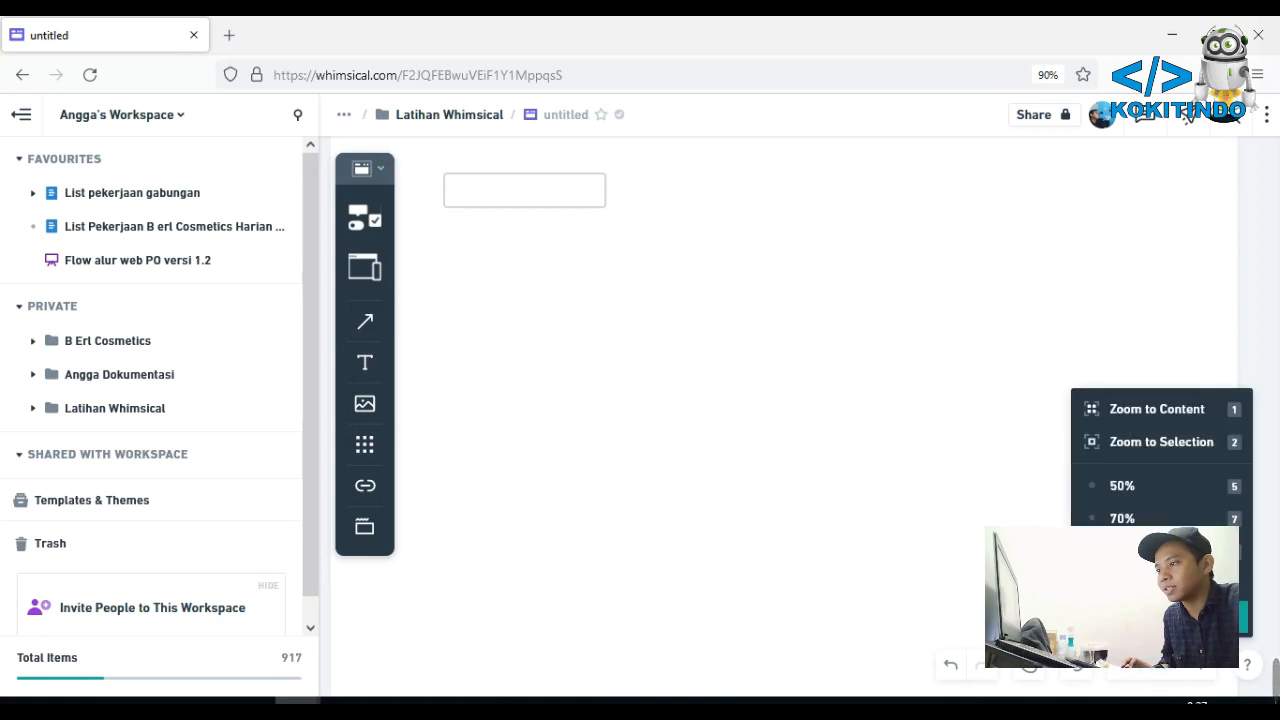
{"action": "left_click", "coordinate": [1141, 503]}
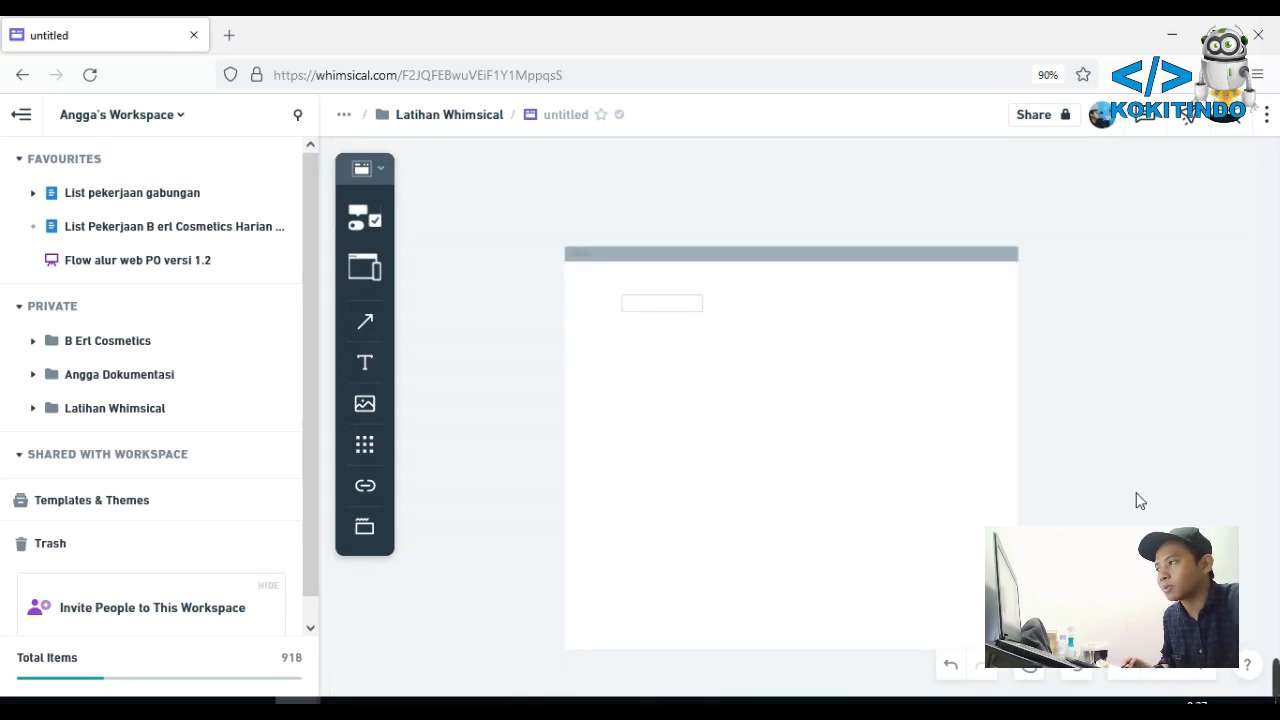
{"action": "left_click", "coordinate": [1158, 678]}
{"action": "left_click", "coordinate": [1130, 517]}
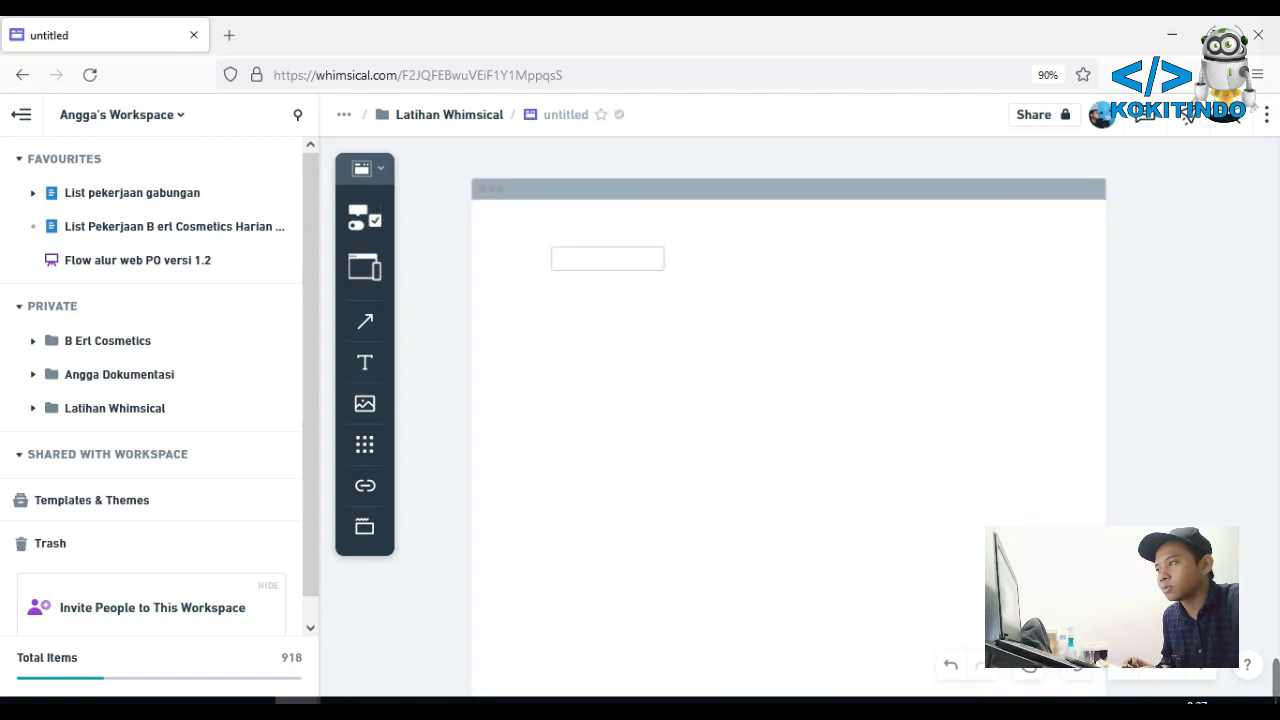
{"action": "left_click_drag", "start_coordinate": [646, 262], "coordinate": [855, 322]}
{"action": "left_click", "coordinate": [853, 329]}
Add a second input field of the same width directly below the first one
{"action": "left_click", "coordinate": [365, 218]}
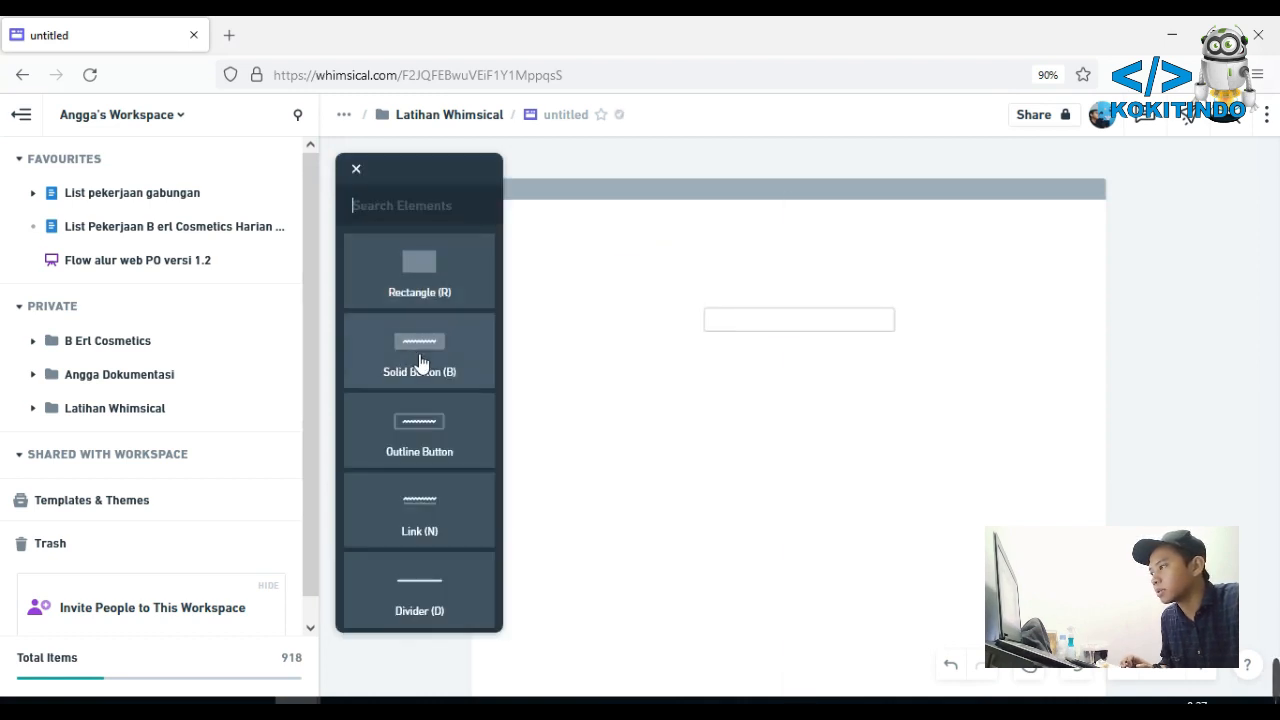
{"action": "scroll", "coordinate": [410, 525], "scroll_direction": "down", "scroll_amount": 1}
{"action": "scroll", "coordinate": [443, 545], "scroll_direction": "down", "scroll_amount": 3}
{"action": "left_click", "coordinate": [437, 435]}
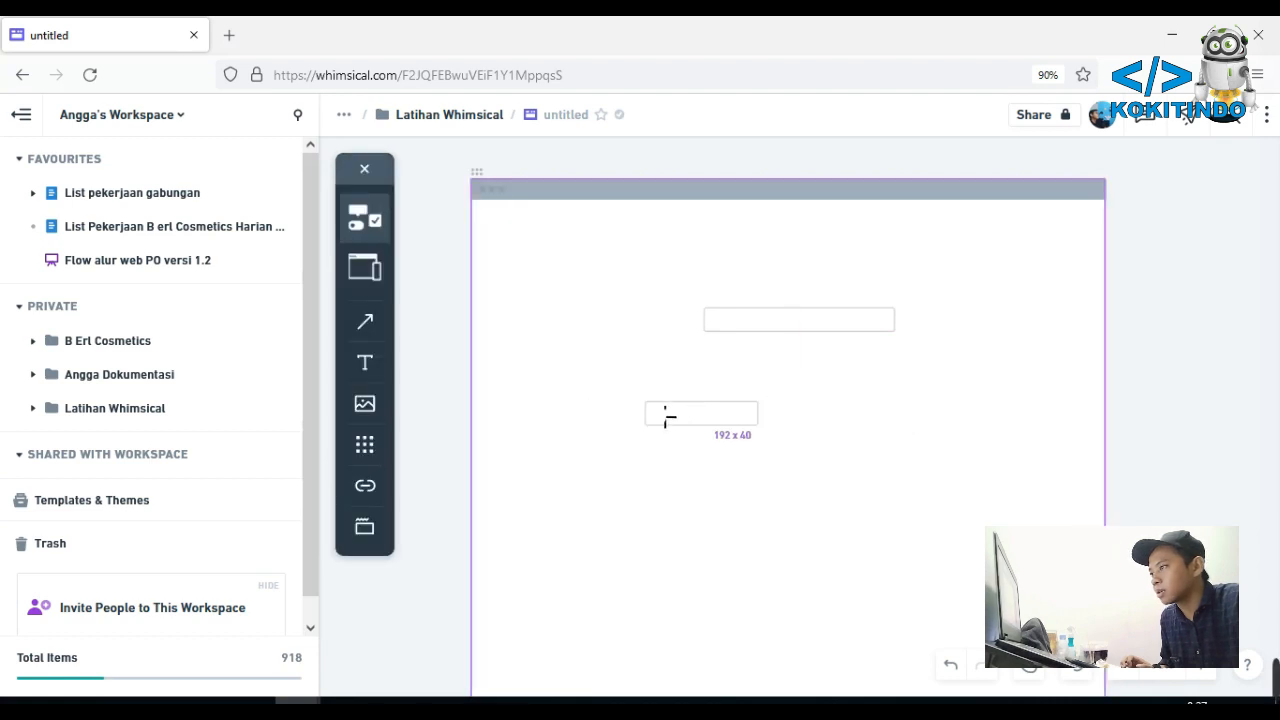
{"action": "left_click_drag", "start_coordinate": [720, 360], "coordinate": [895, 355]}
{"action": "left_click", "coordinate": [511, 383]}
Add a Solid Button centred below the two input fields
{"action": "left_click", "coordinate": [370, 224]}
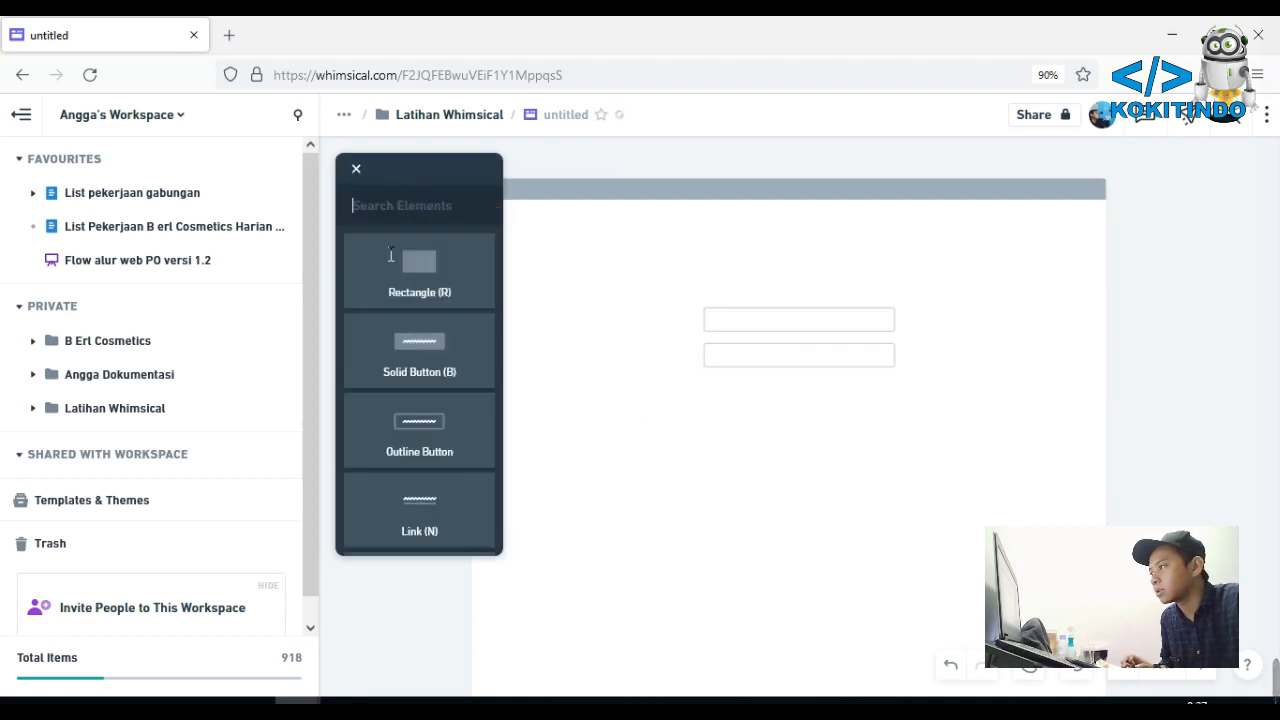
{"action": "left_click_drag", "start_coordinate": [433, 358], "coordinate": [798, 398]}
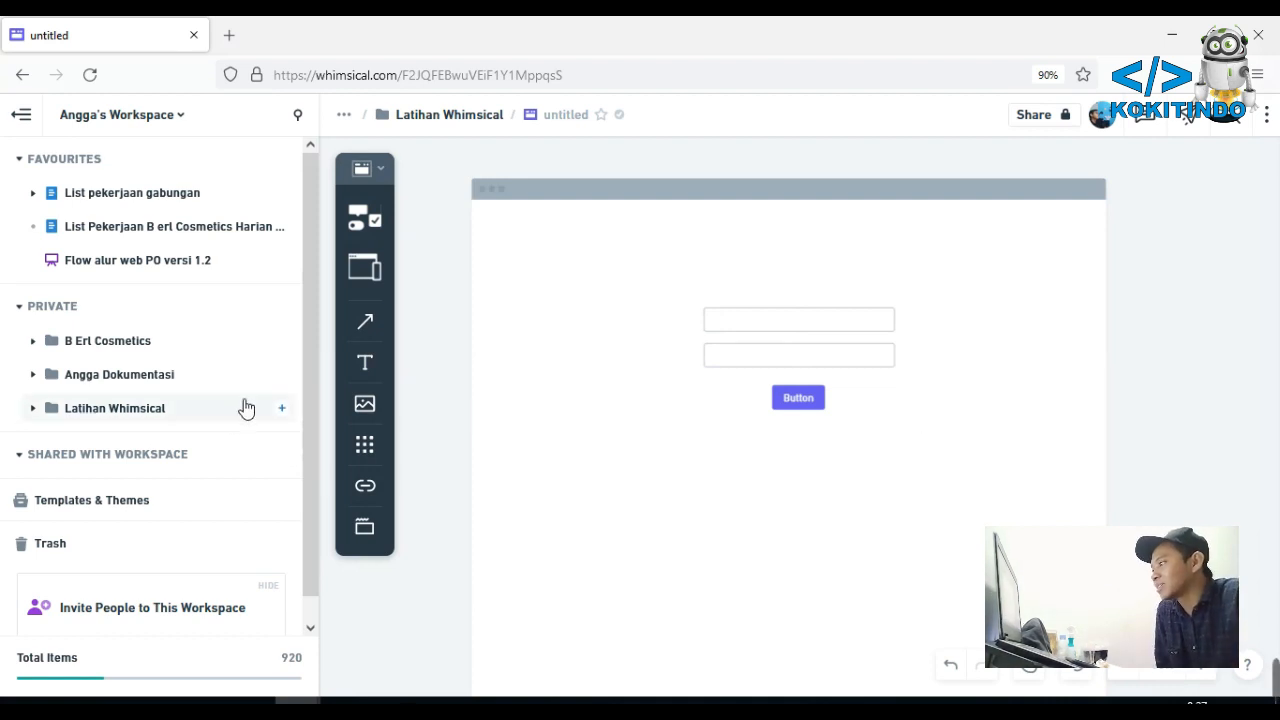
Create a blank project in the Latihan Whimsical folder, leaving it untitled
{"action": "left_click", "coordinate": [284, 410]}
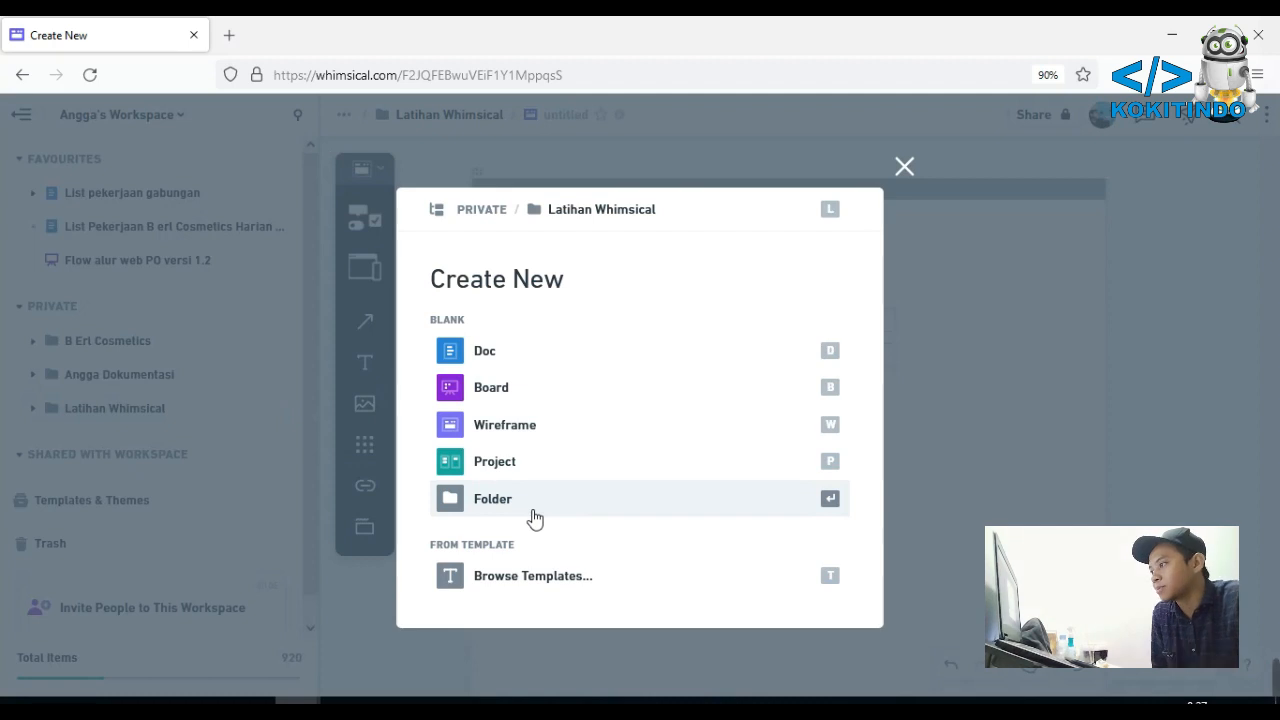
{"action": "left_click", "coordinate": [556, 468]}
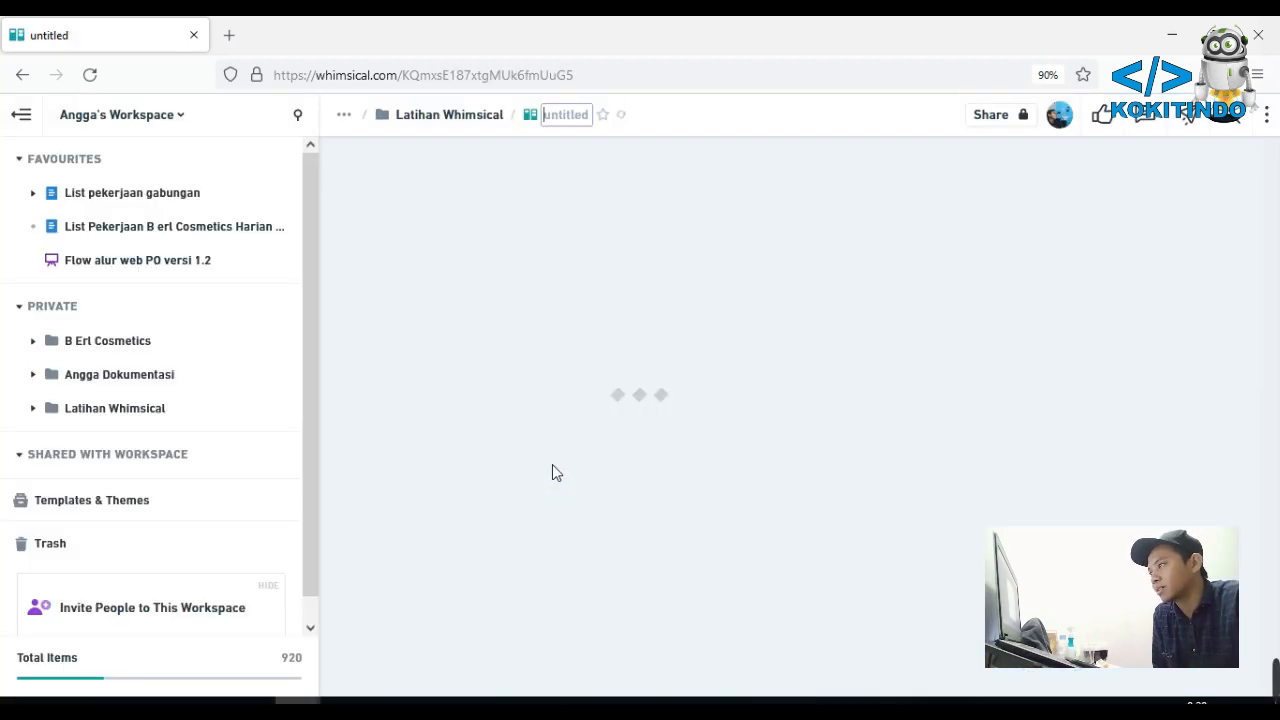
{"action": "left_click", "coordinate": [574, 407]}
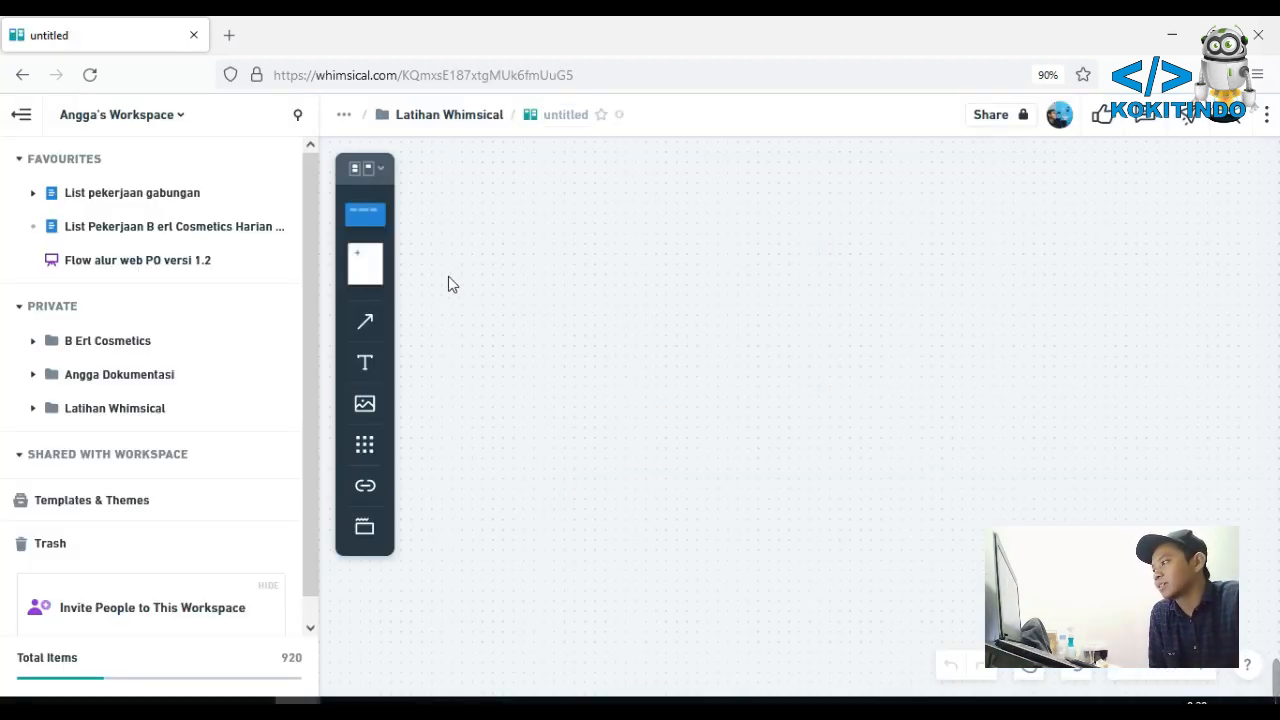
Place a pink task card on the project canvas and delete it
{"action": "left_click", "coordinate": [391, 232]}
{"action": "left_click", "coordinate": [416, 271]}
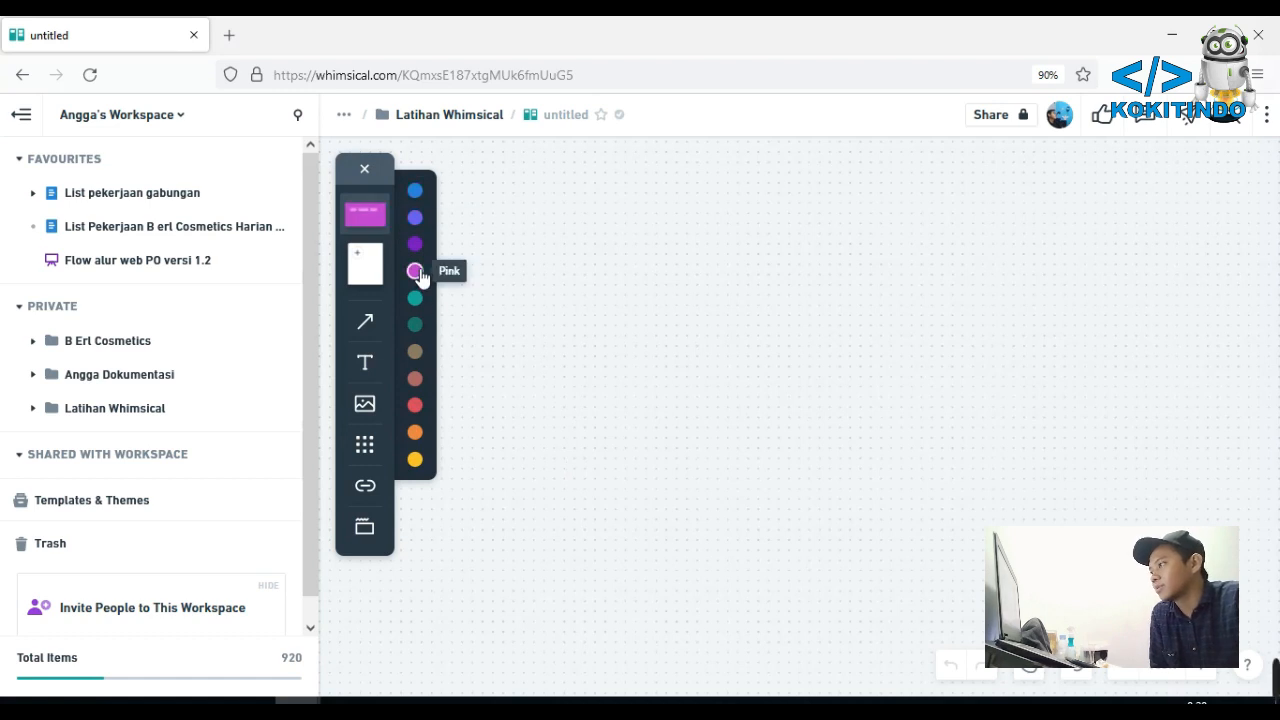
{"action": "left_click", "coordinate": [548, 284]}
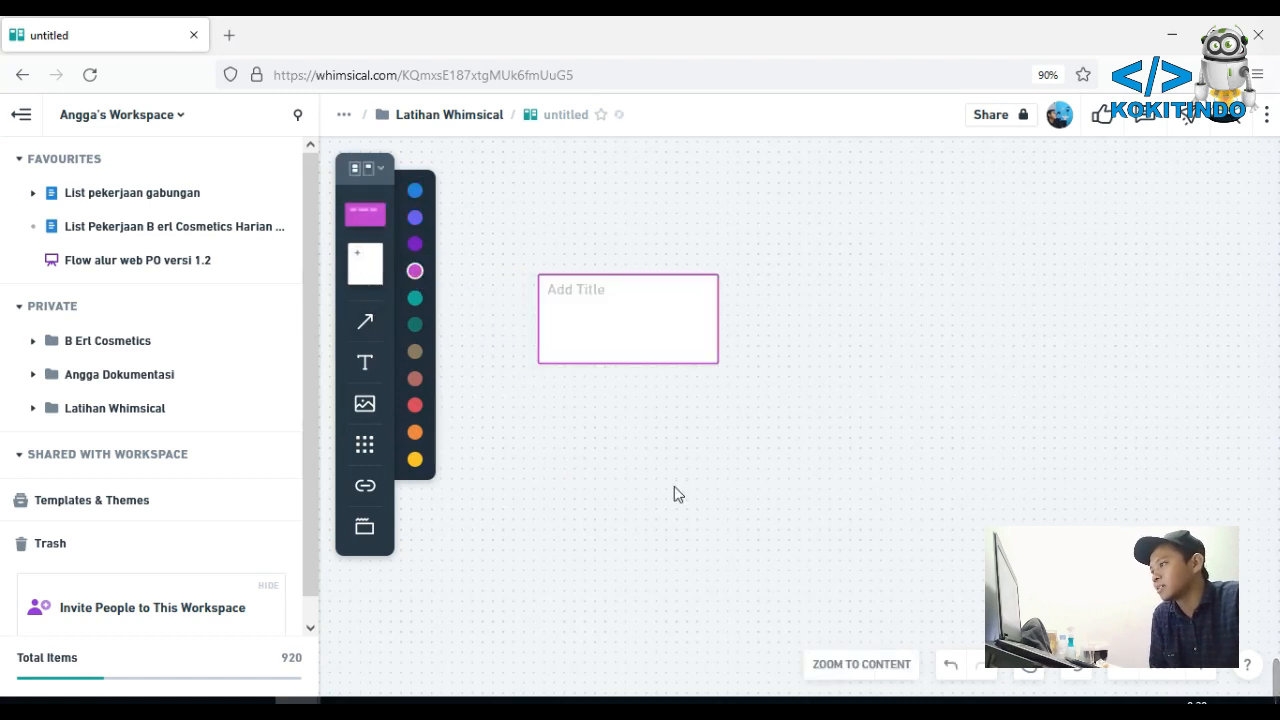
{"action": "key", "text": "Delete"}
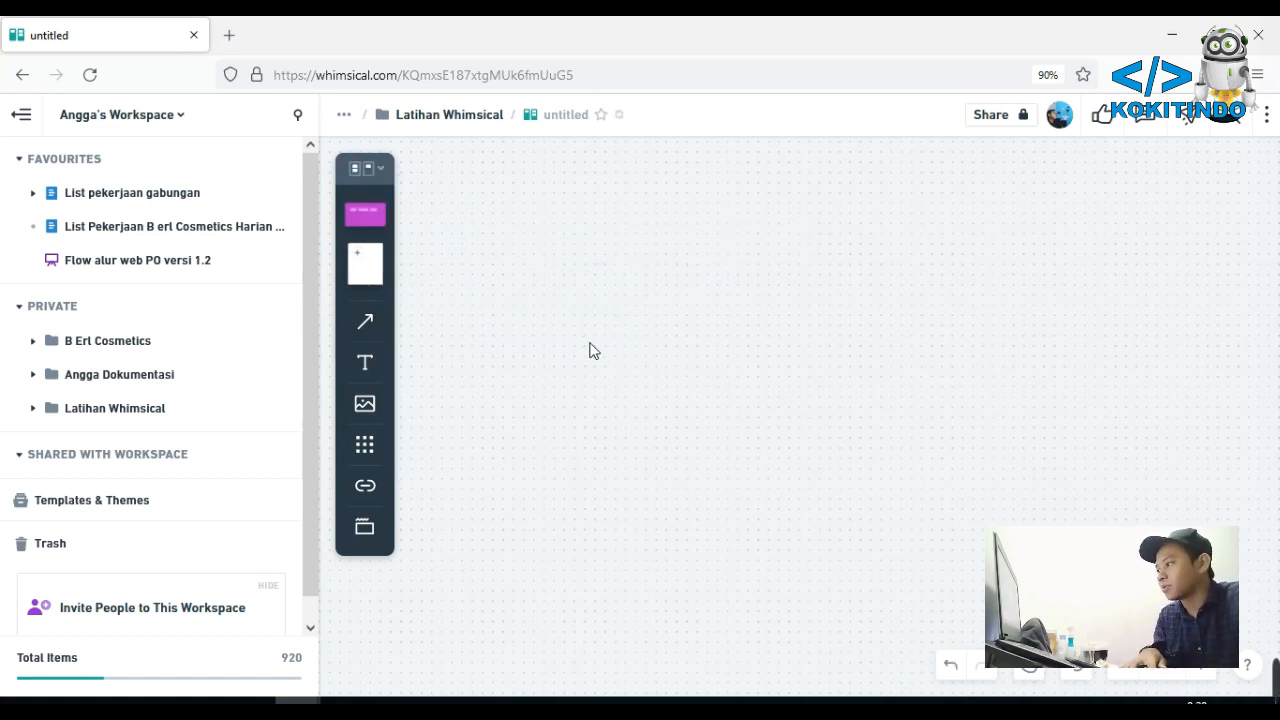